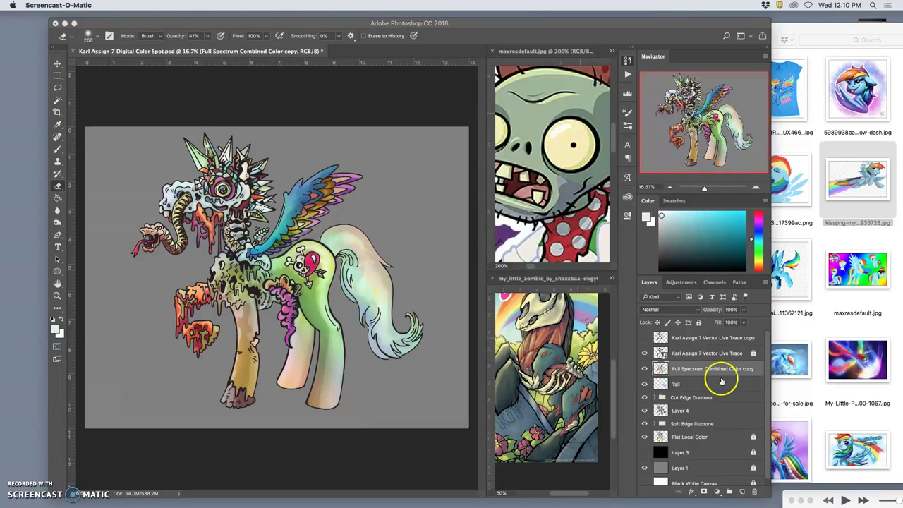
Toggle the full-spectrum colour layer off and on to compare, leaving it visible.
click(645, 381)
click(645, 384)
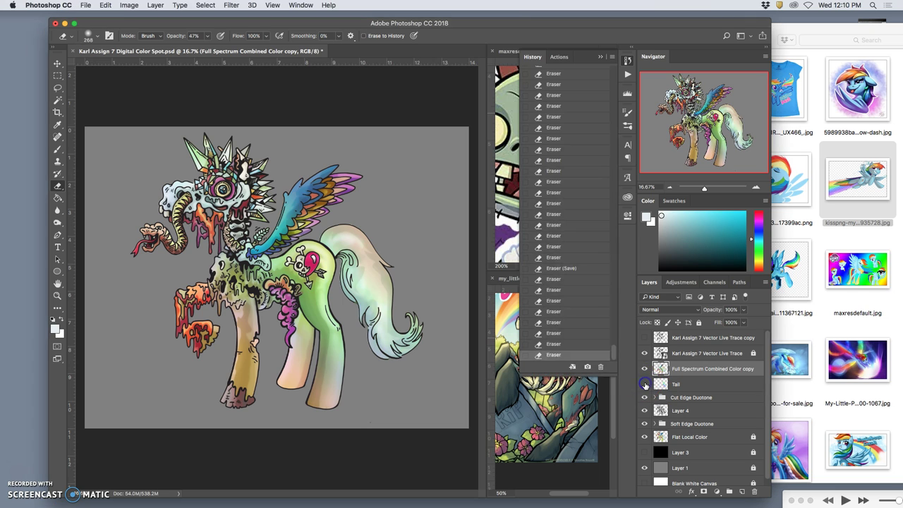
click(645, 369)
click(645, 370)
click(644, 369)
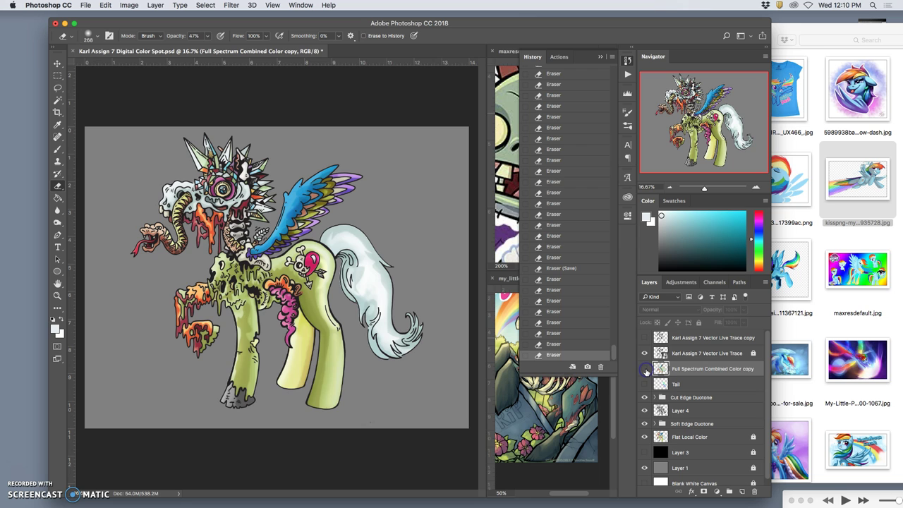
click(645, 370)
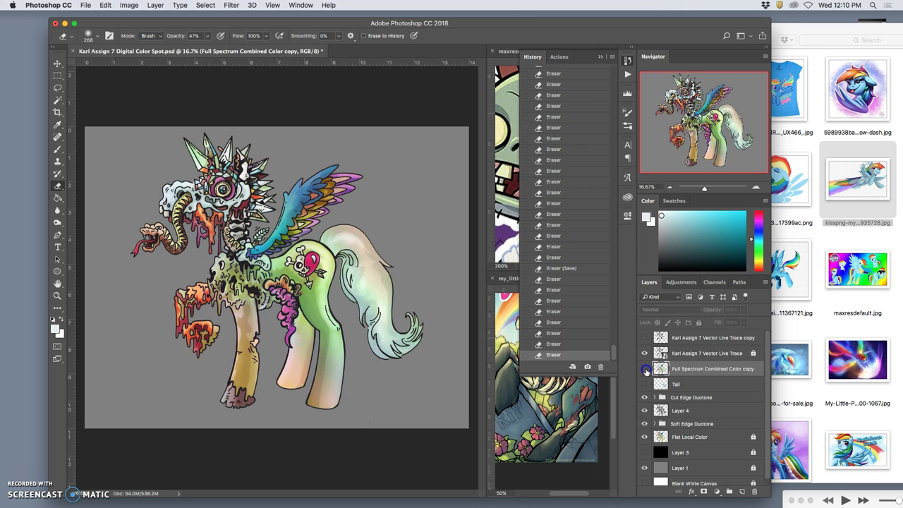
click(645, 369)
click(645, 370)
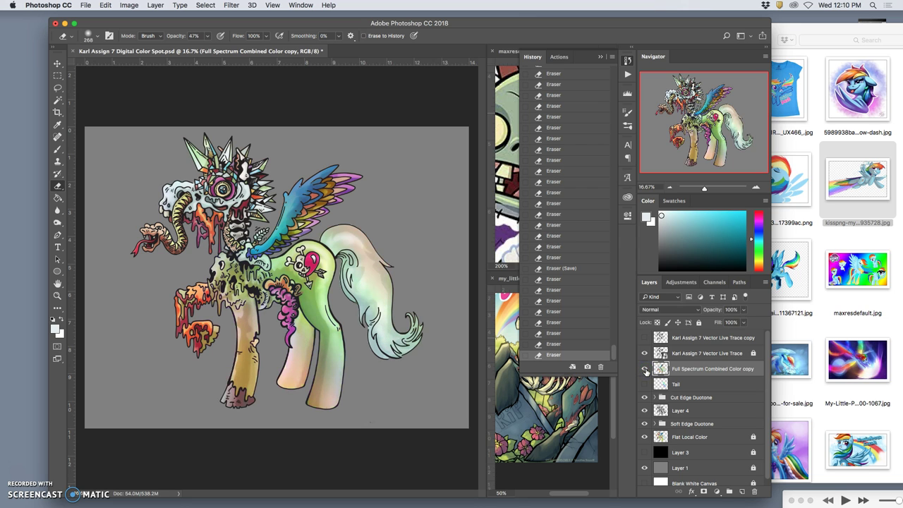
click(644, 369)
Turn on the Tail layer and rename it 'Full Spectrum Tail'.
scroll(697, 360, down, 1)
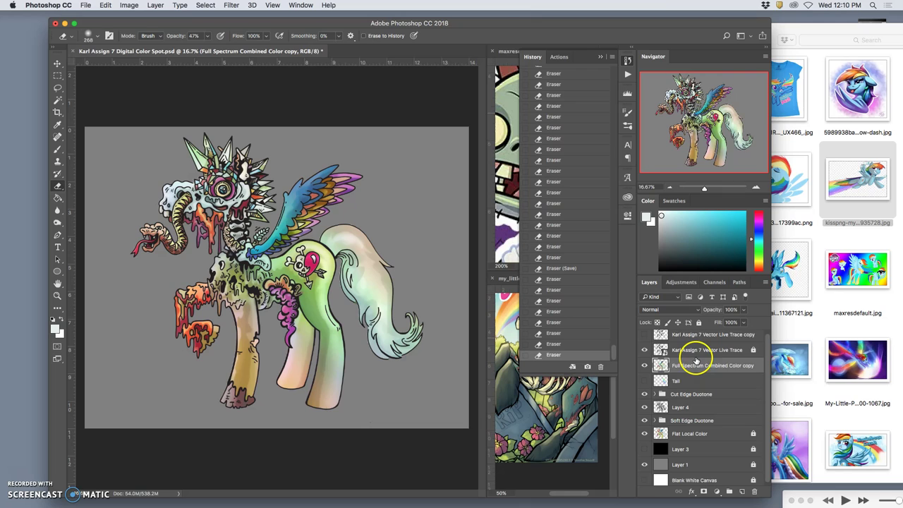
click(644, 378)
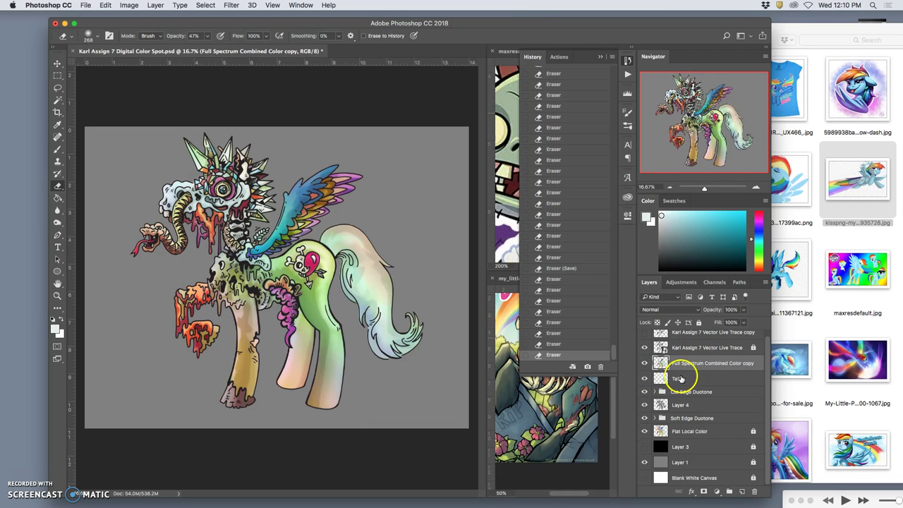
click(675, 379)
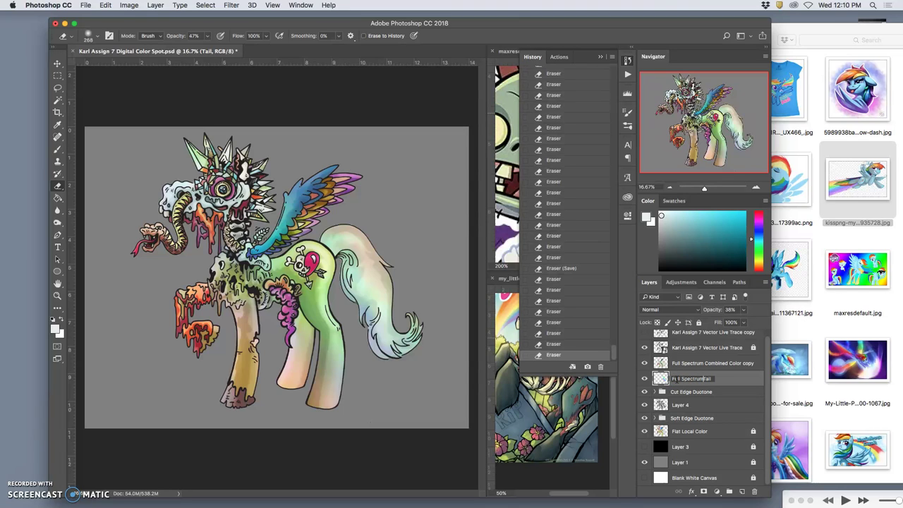
key(Return)
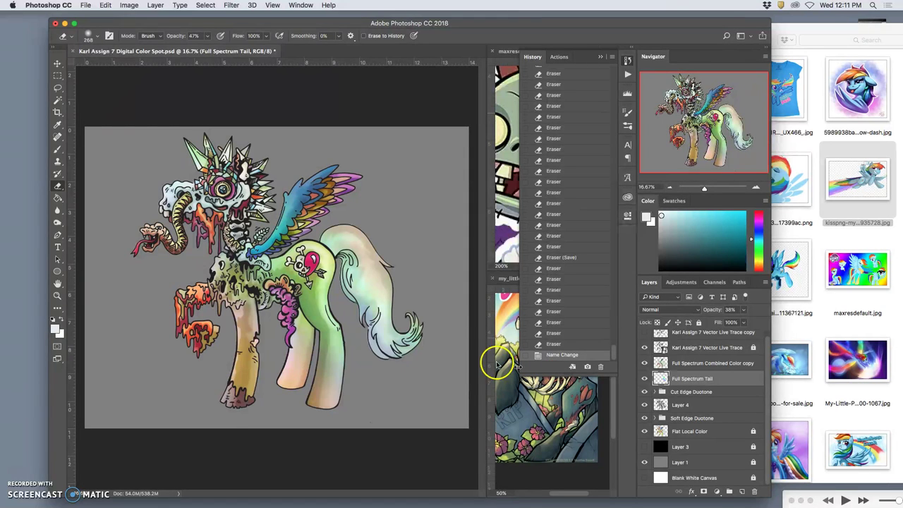
Delete the Vector Live Trace copy layer and compare the pony with the line art hidden.
click(680, 337)
key(Delete)
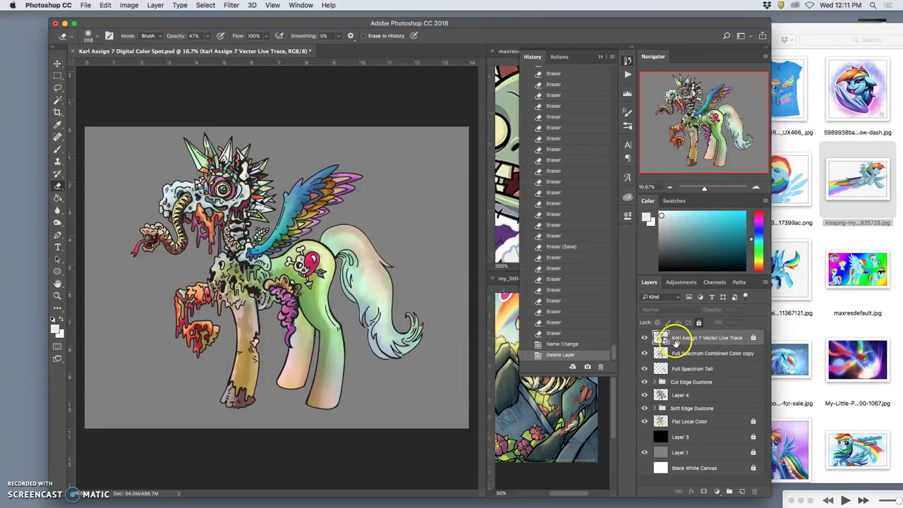
click(644, 338)
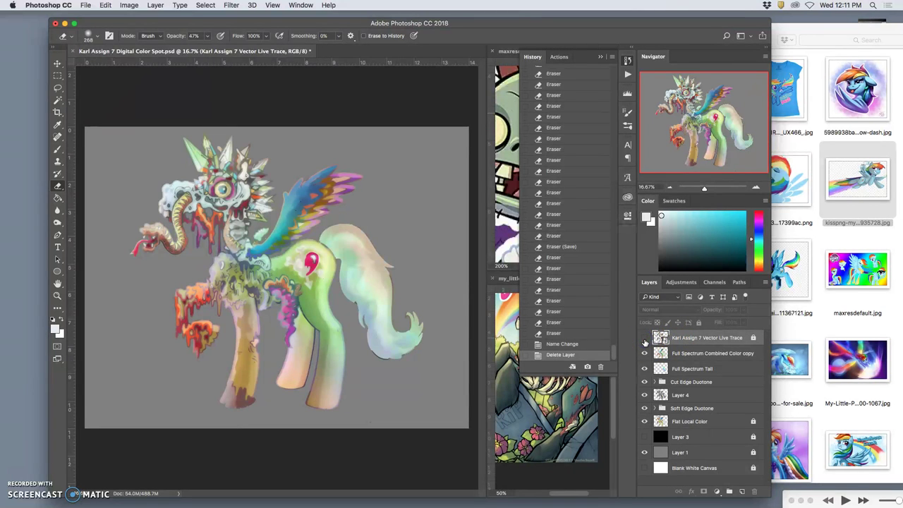
click(644, 338)
click(644, 338)
Swap grey Layer 1 for Blank White Canvas and show only Flat Local Color among the colour layers.
click(645, 452)
click(644, 468)
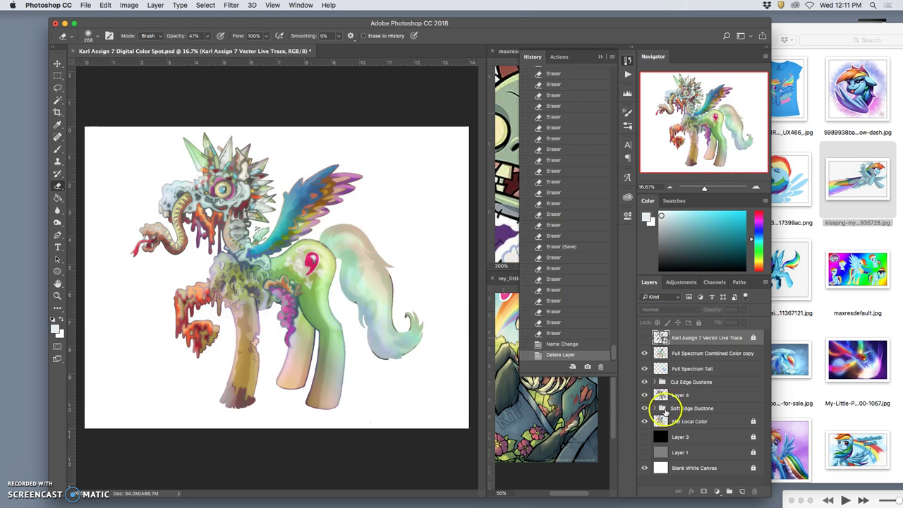
drag(644, 352, 645, 422)
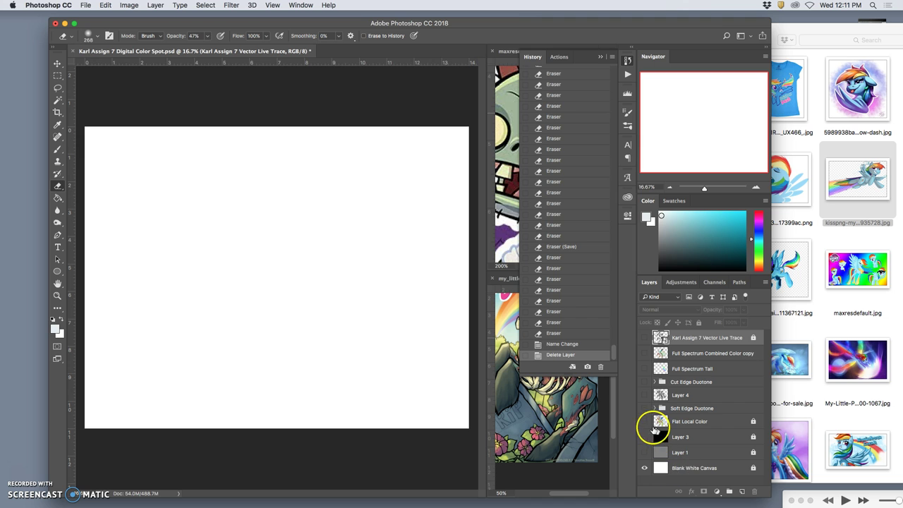
click(644, 421)
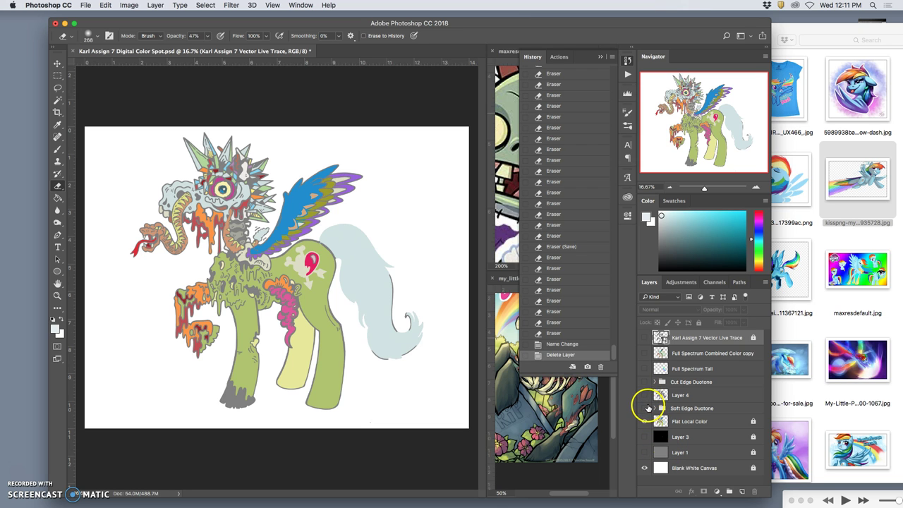
Turn on the Soft Edge Duotone shading, toggling it once to compare.
click(644, 408)
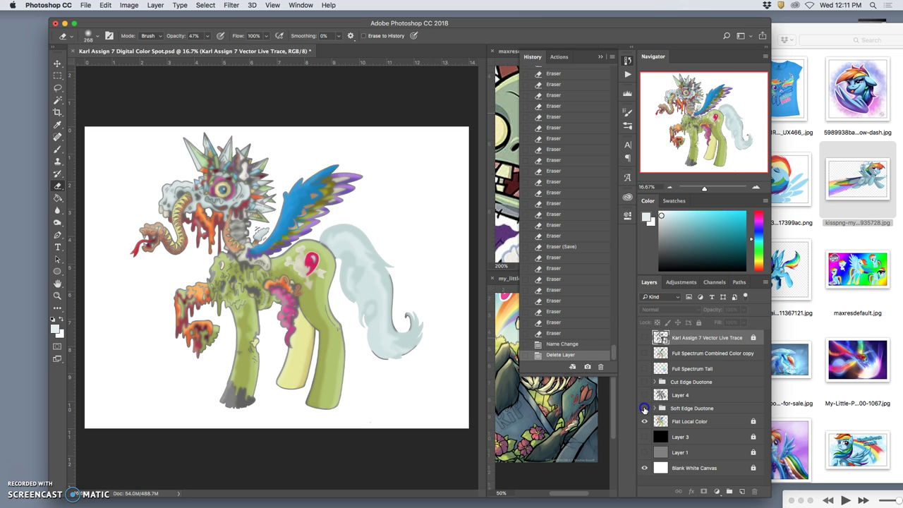
click(644, 409)
click(644, 409)
click(644, 409)
Show Layer 4 and the black line art, toggling Layer 4 to compare the tail.
click(644, 396)
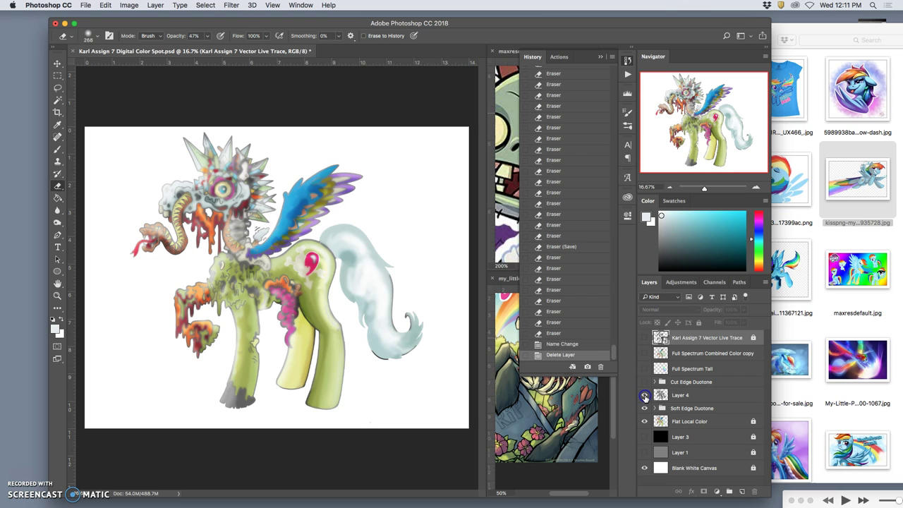
click(719, 399)
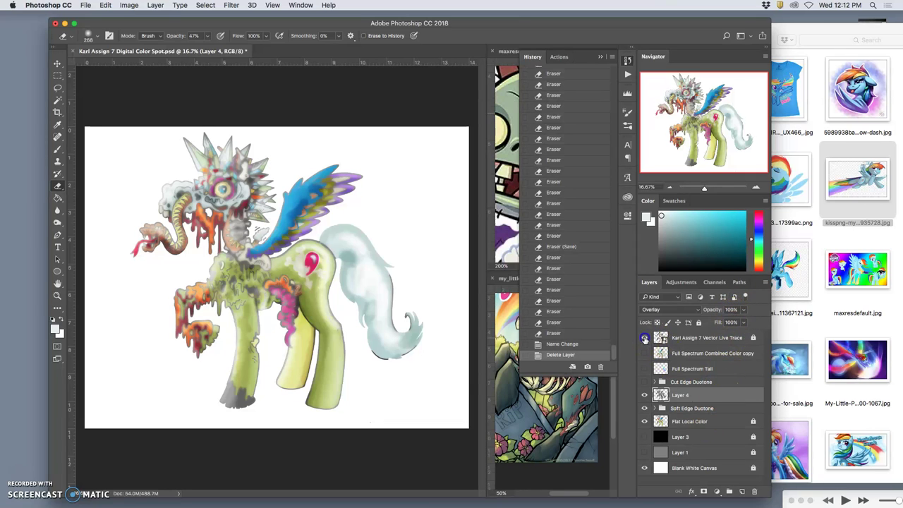
click(645, 339)
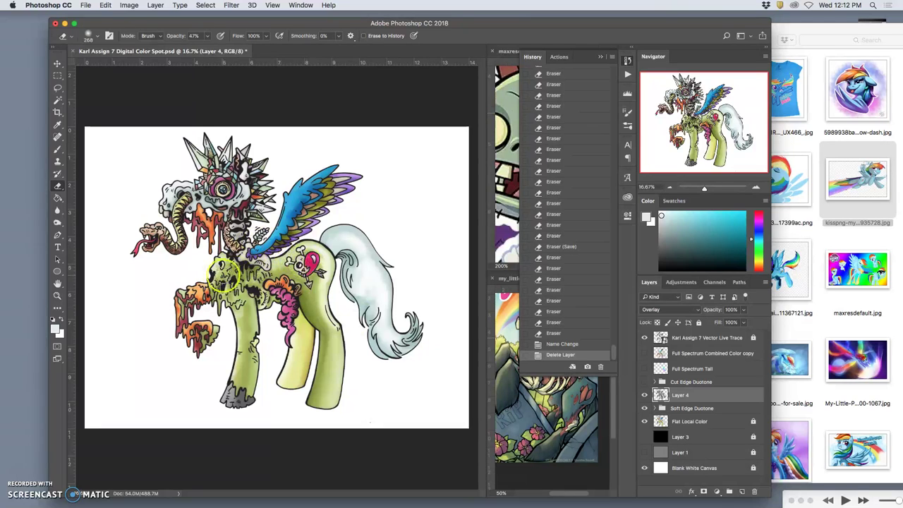
click(644, 396)
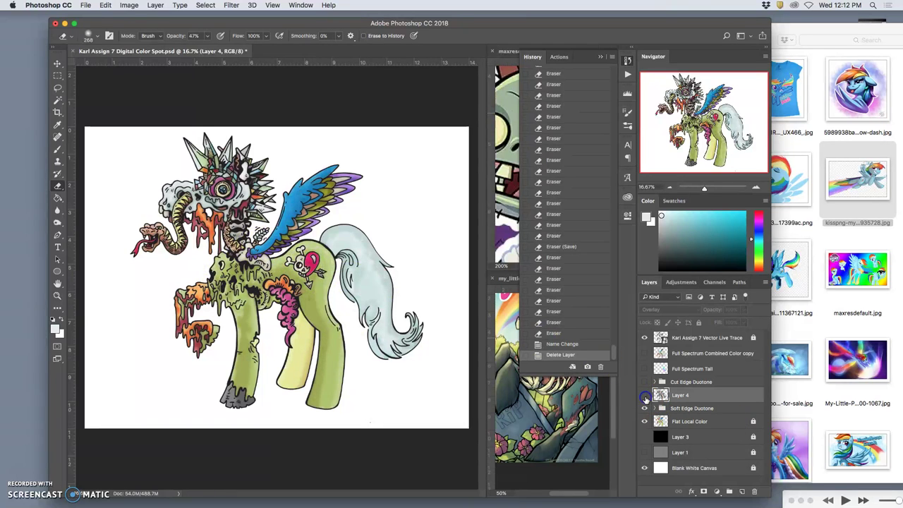
click(644, 396)
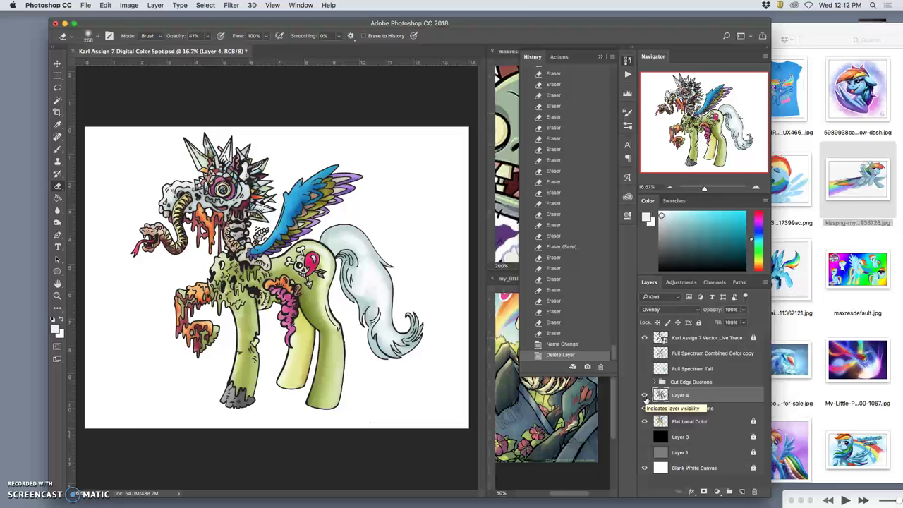
click(644, 396)
click(644, 396)
click(681, 401)
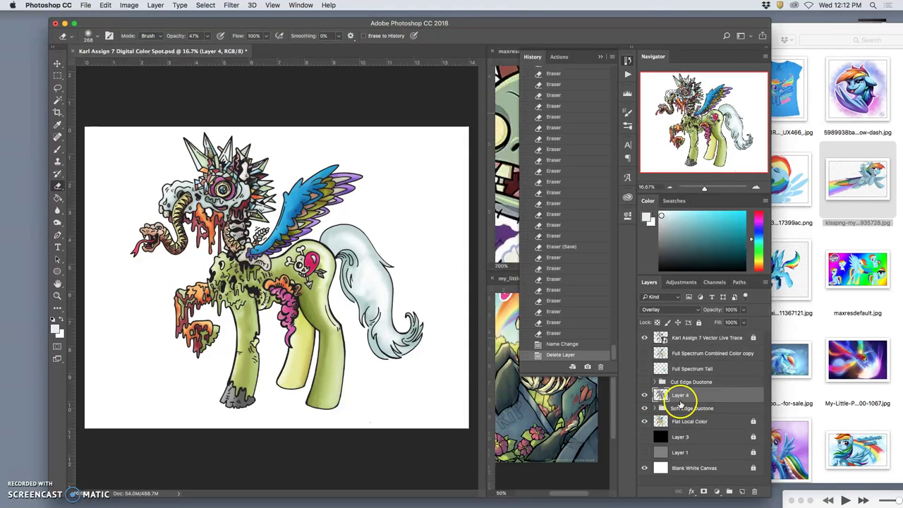
Replace the Soft Edge Duotone shading with the Cut Edge Duotone shading.
click(644, 382)
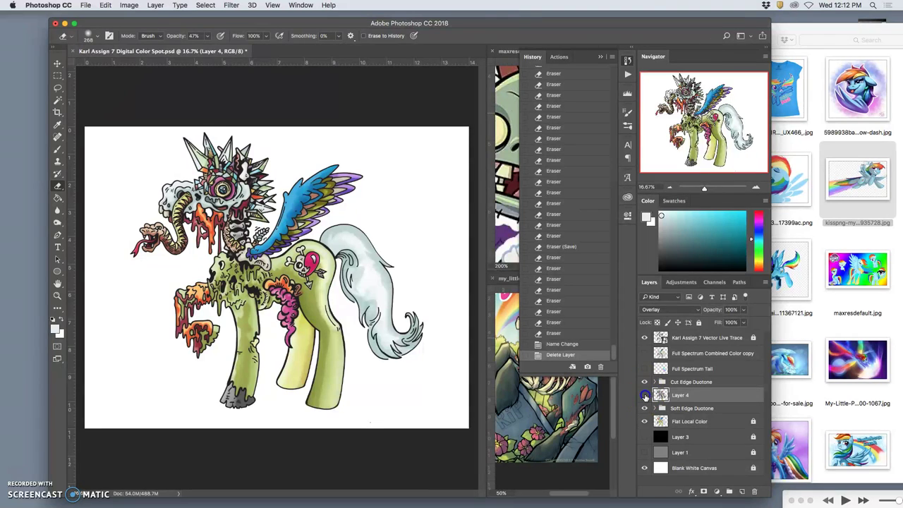
click(646, 408)
click(648, 407)
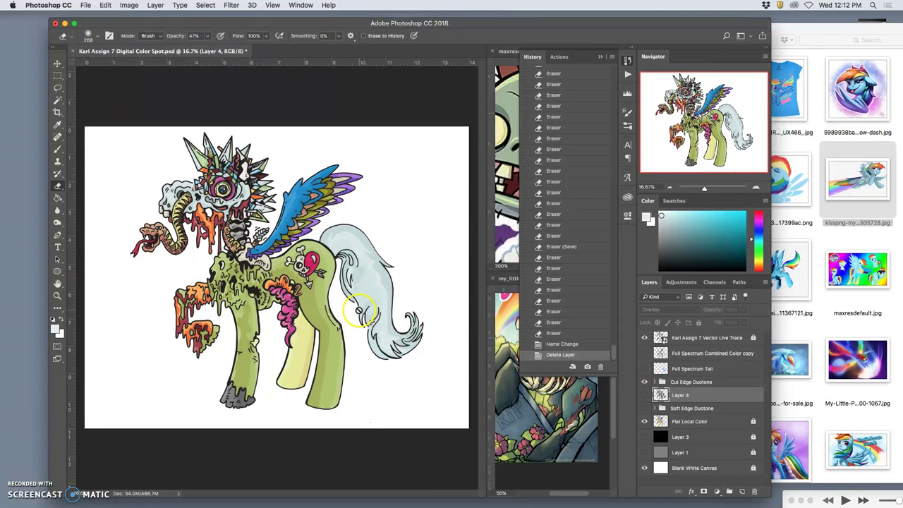
Raise Cut Edge Duotone opacity to about 61% and show Layer 4 and Soft Edge Duotone again.
click(694, 385)
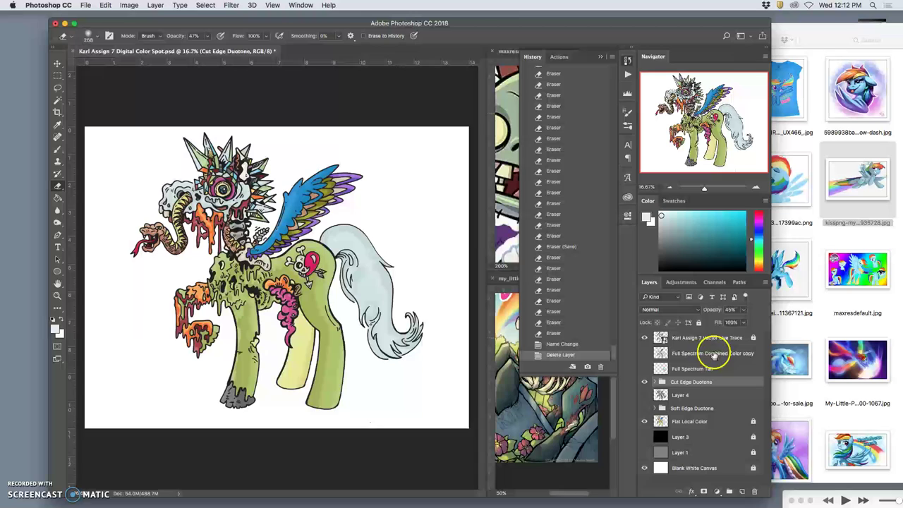
click(743, 311)
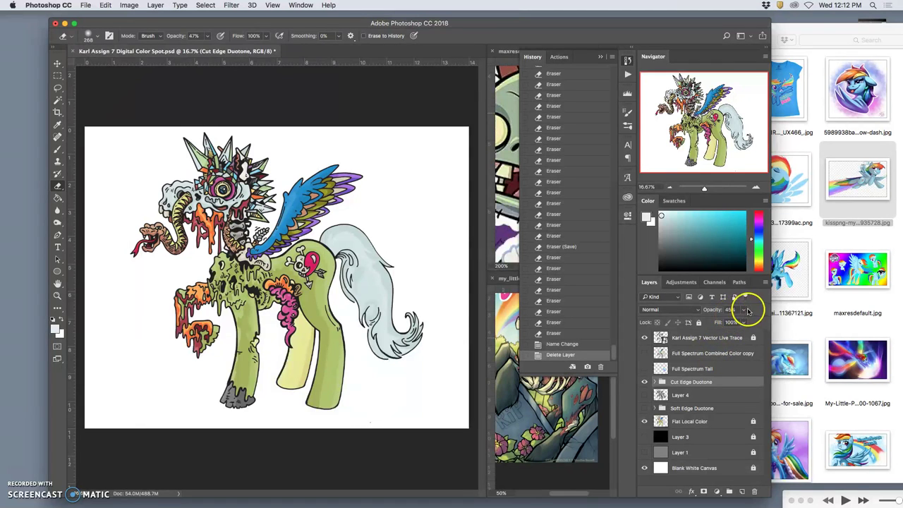
drag(746, 322, 748, 323)
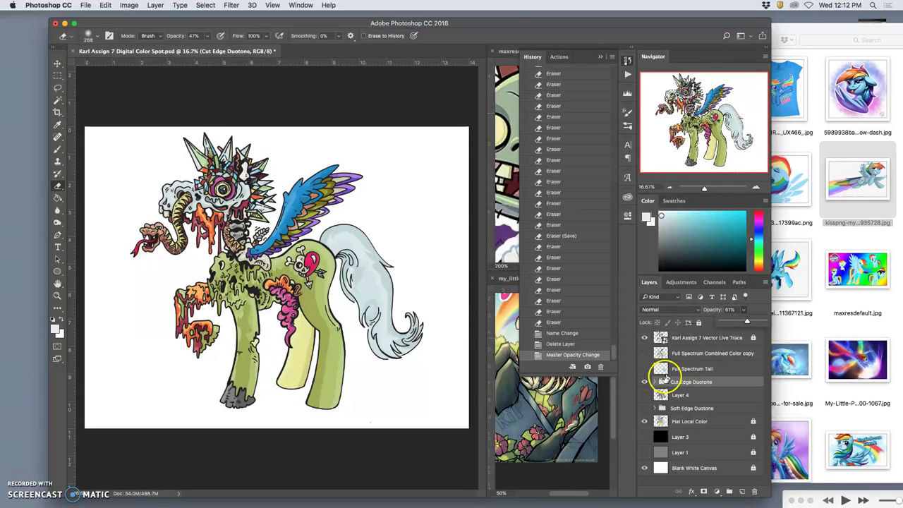
click(644, 395)
click(644, 409)
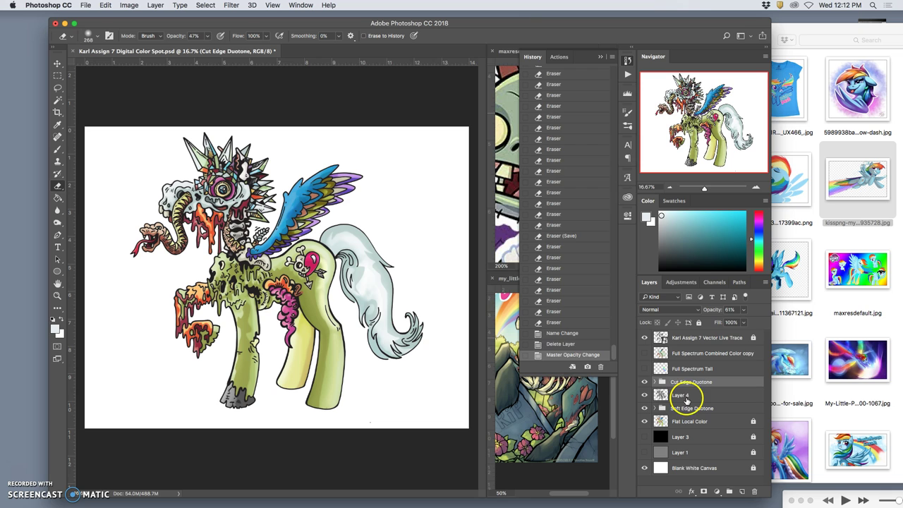
Try Layer 4 at different positions around the Cut Edge Duotone group, undoing a misplaced move.
drag(685, 399, 683, 379)
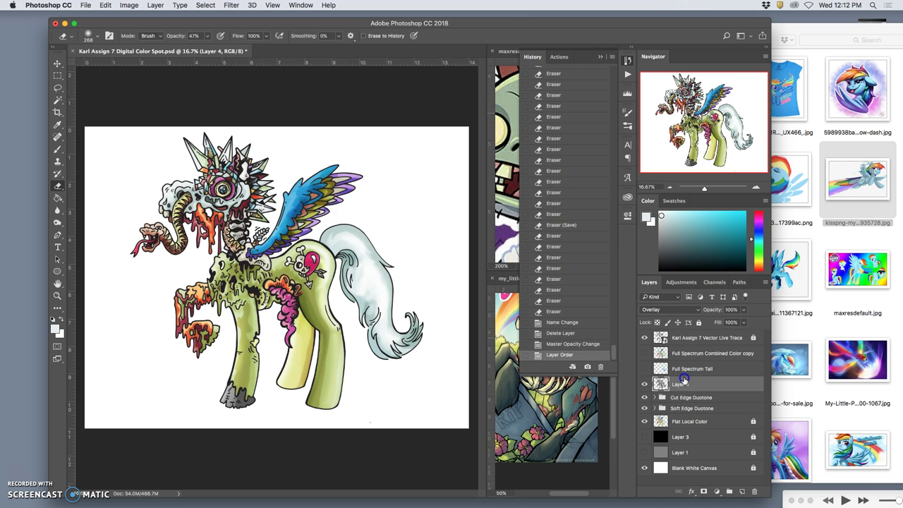
drag(683, 381, 681, 400)
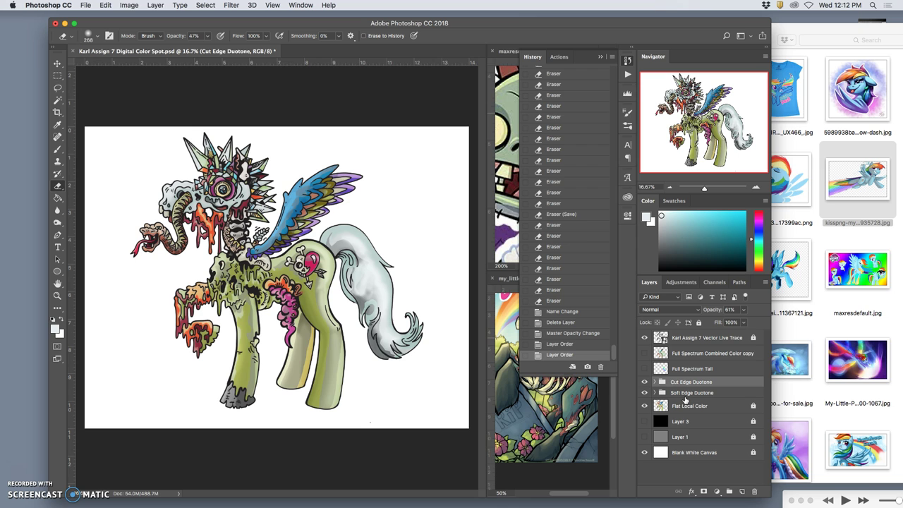
key(ctrl+z)
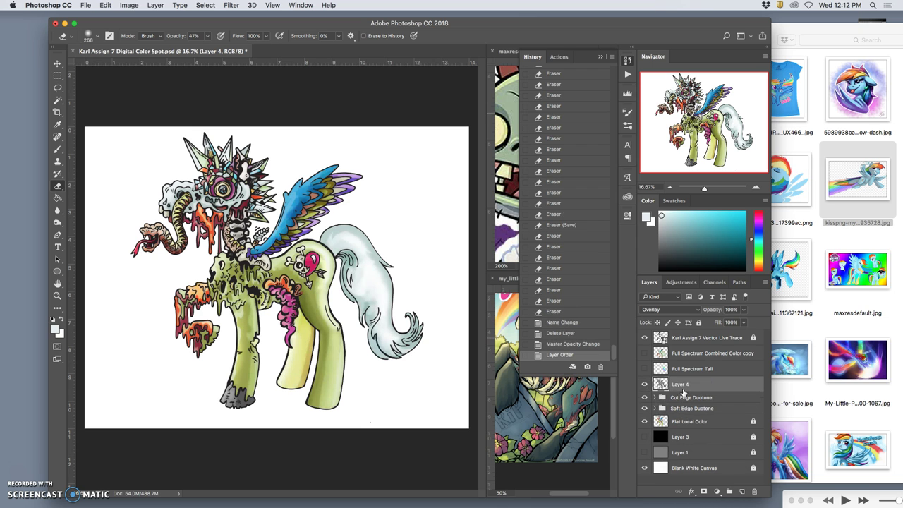
drag(685, 387, 685, 403)
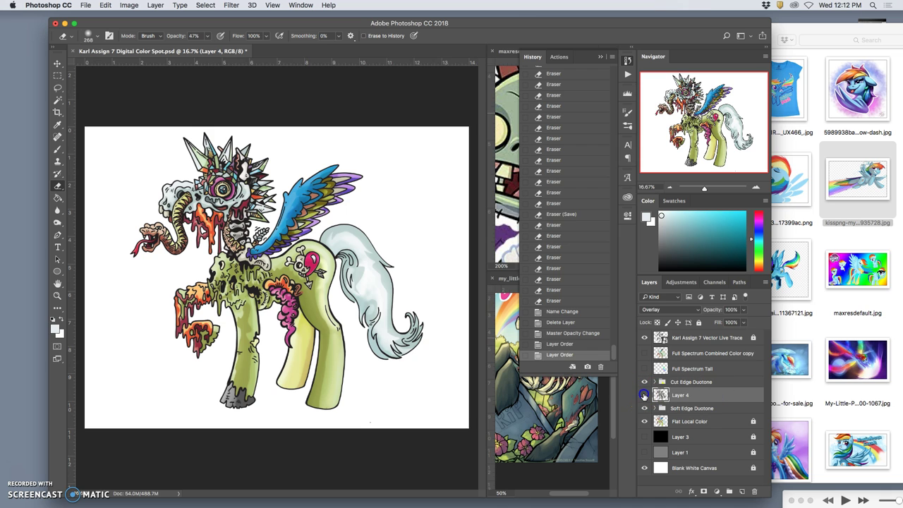
click(644, 396)
click(644, 396)
Lower the Cut Edge Duotone group's opacity to 53%.
click(690, 382)
click(738, 314)
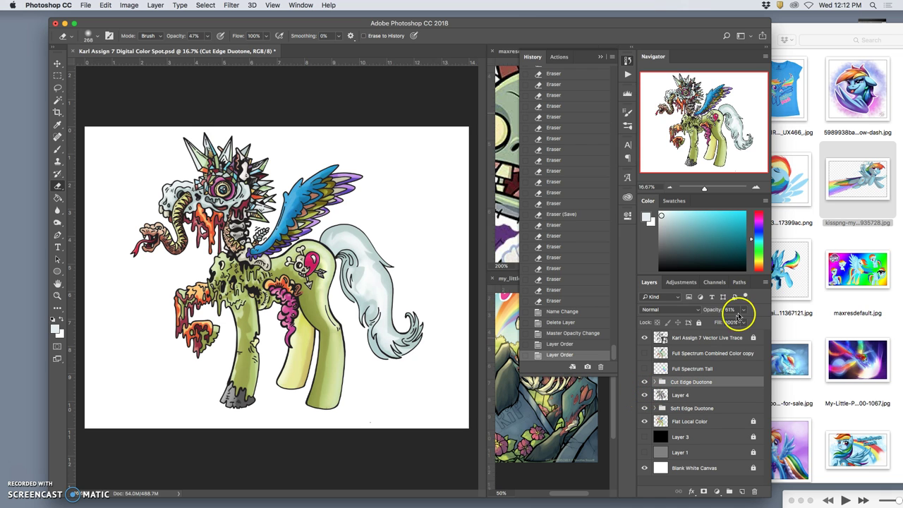
click(745, 310)
drag(740, 321, 740, 321)
Place Layer 4 above Cut Edge Duotone, comparing one step back and forward with Cmd+[ / Cmd+].
drag(684, 396, 684, 376)
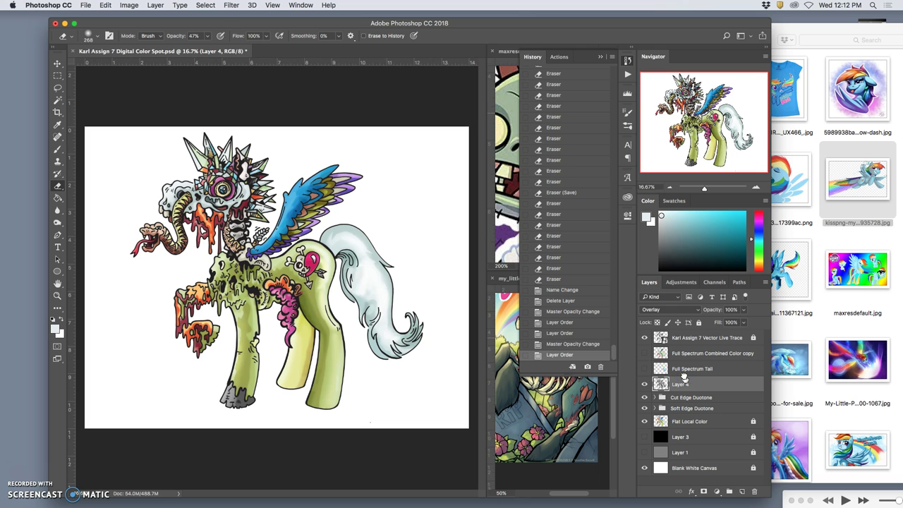
key(super+bracketleft)
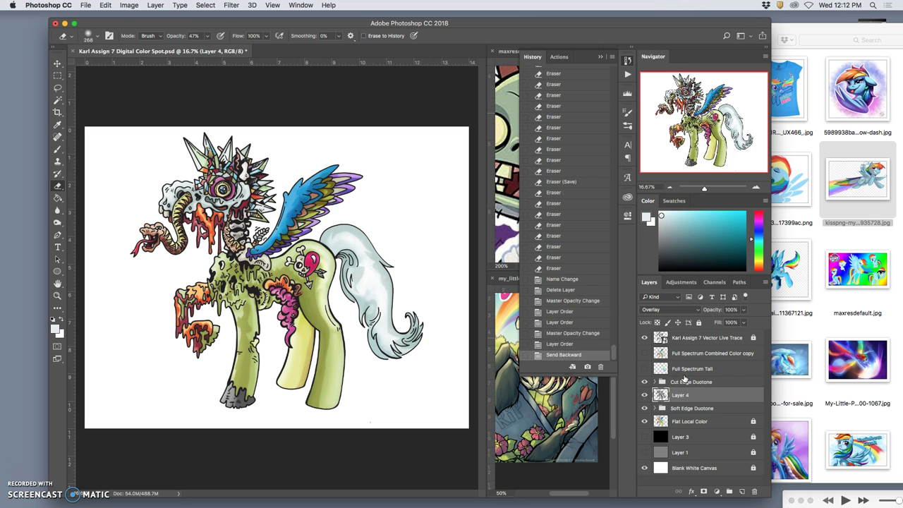
key(super+bracketright)
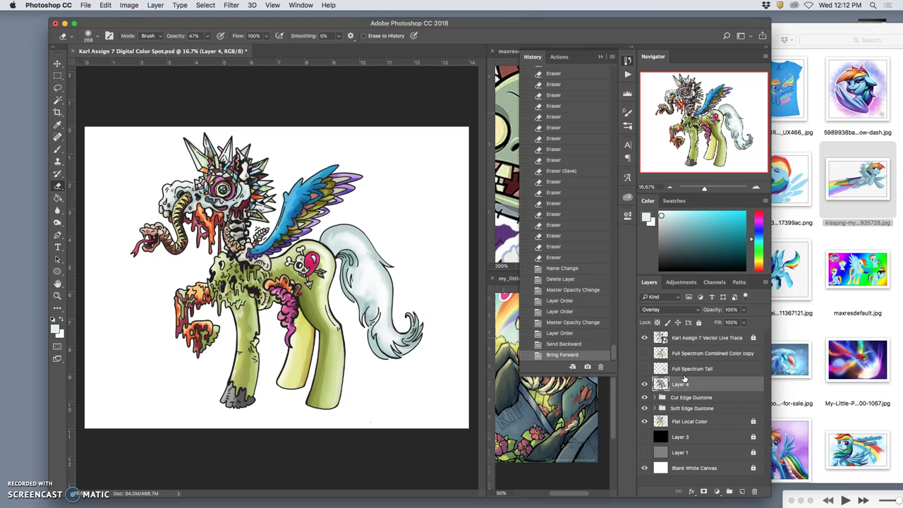
key(super+bracketleft)
key(super+bracketright)
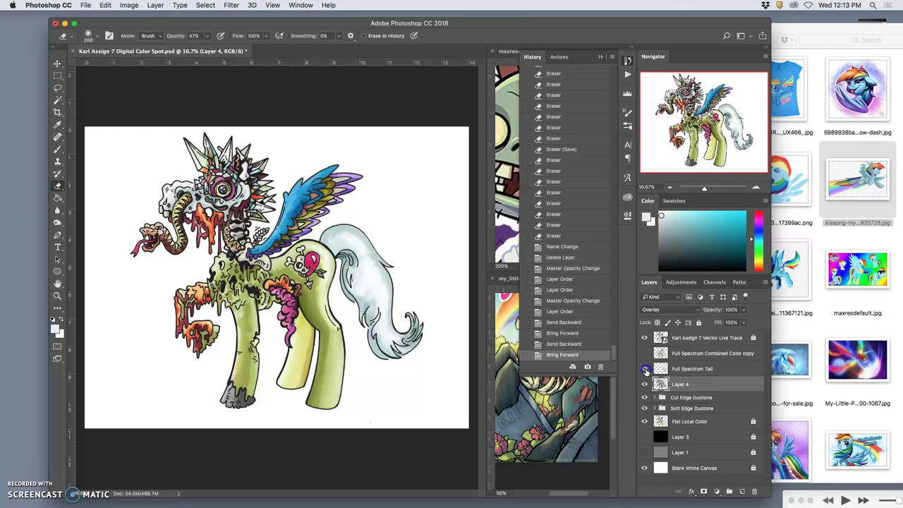
Turn on the Full Spectrum Tail layer after toggling it to compare.
click(646, 370)
click(646, 369)
click(646, 369)
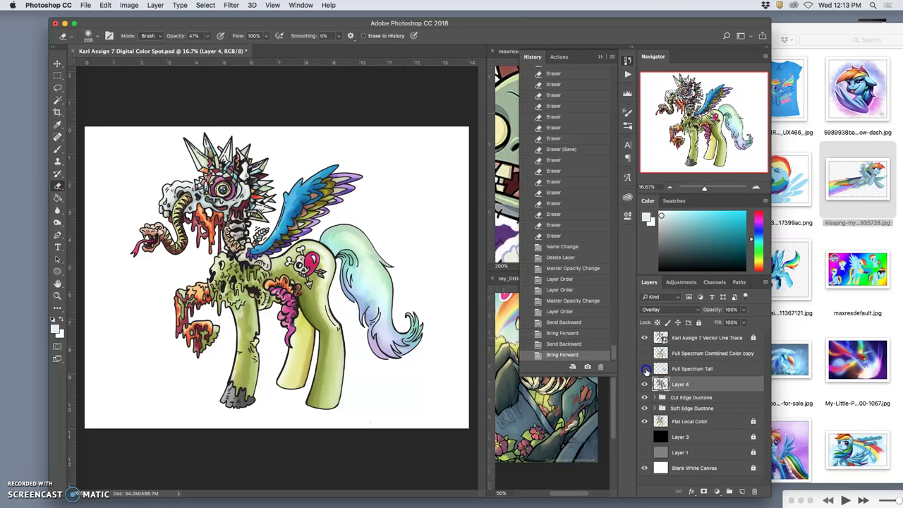
click(646, 369)
click(646, 369)
Turn on Full Spectrum Combined Color copy after comparing, and make it the active layer.
click(645, 353)
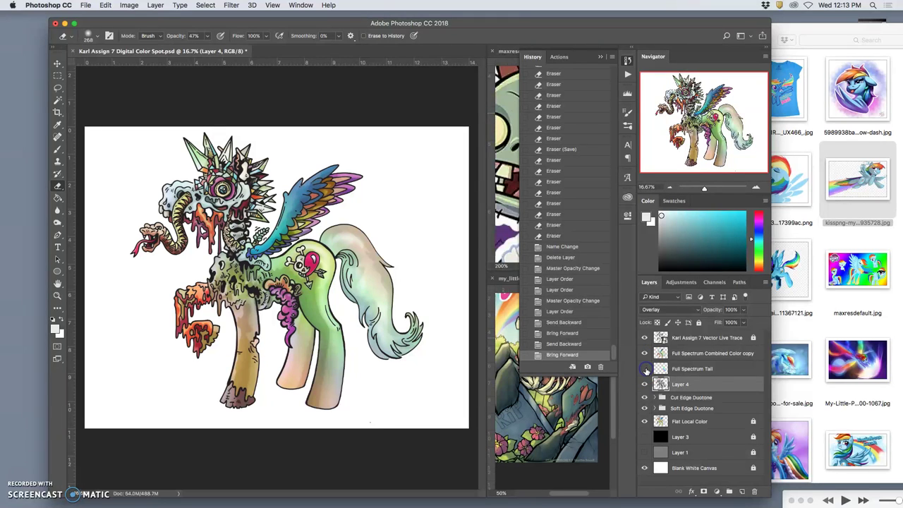
click(644, 354)
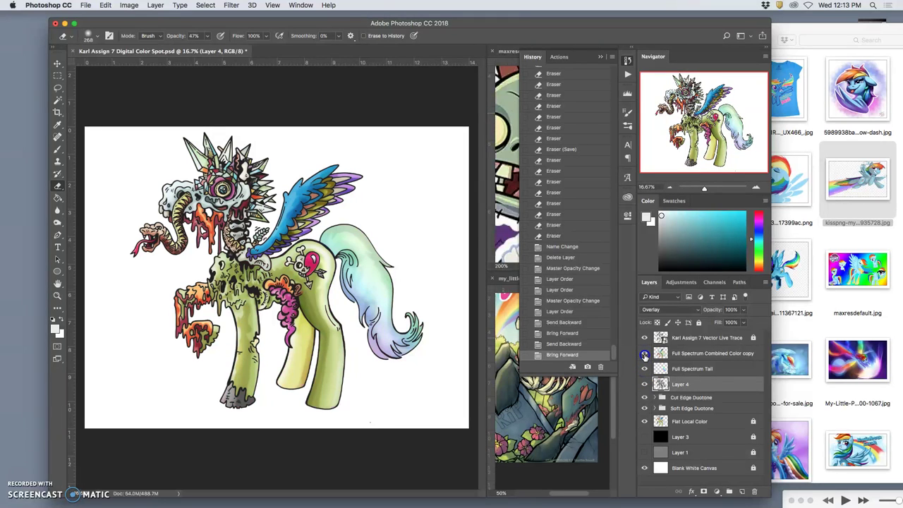
click(644, 355)
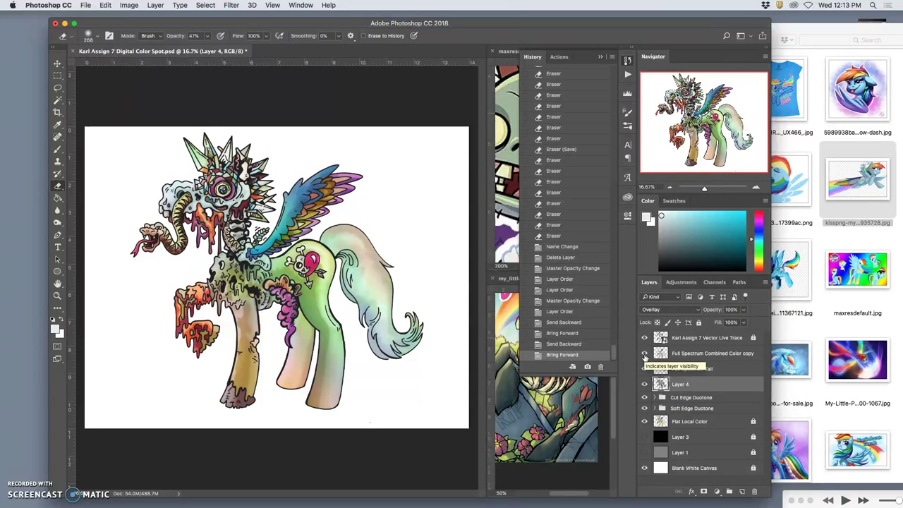
click(645, 355)
click(644, 355)
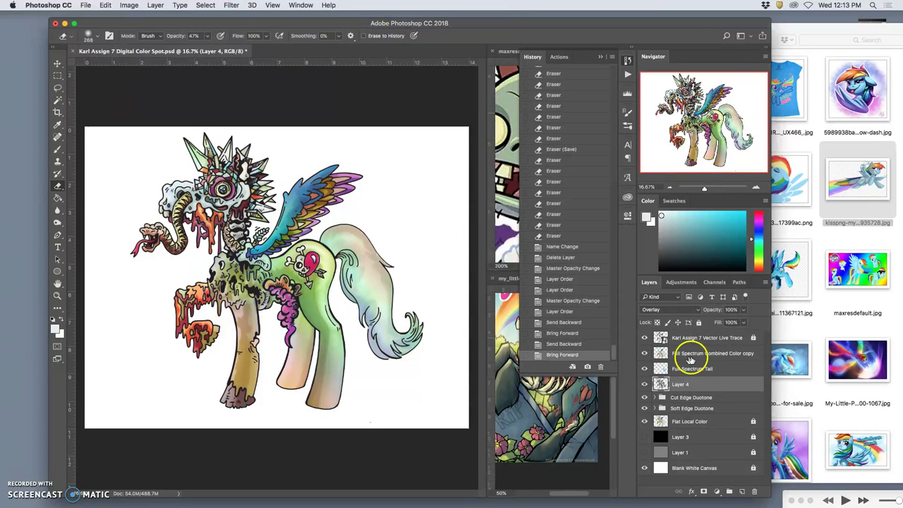
click(688, 355)
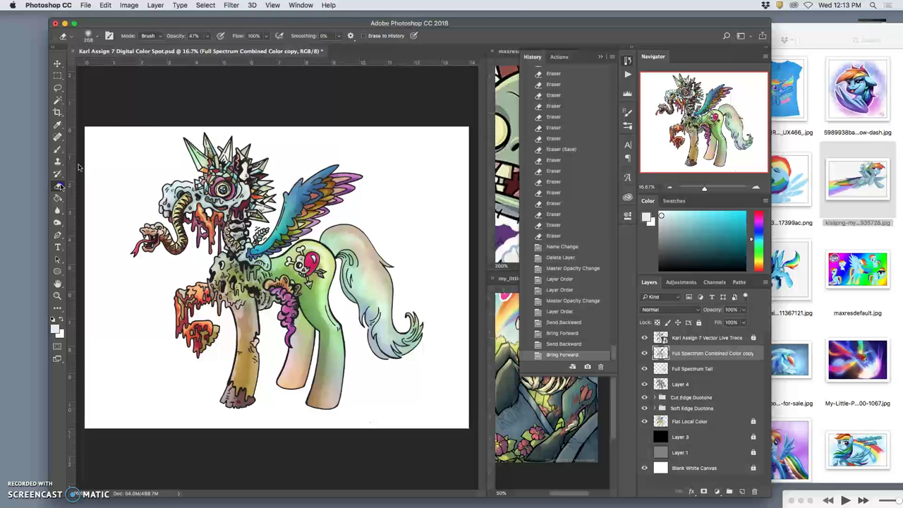
Set the Eraser opacity to 100% and erase spectrum colour from the tail.
click(206, 35)
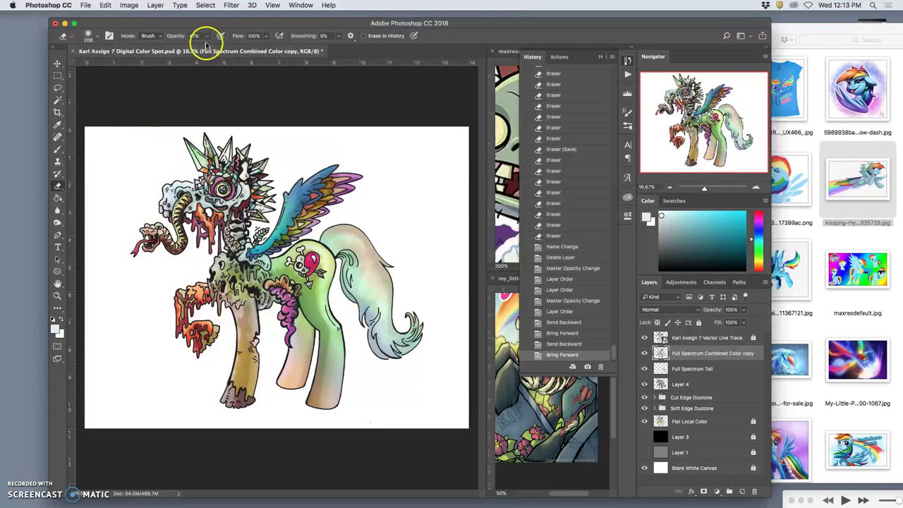
click(374, 254)
mouse_move(402, 276)
mouse_down()
mouse_move(374, 264)
mouse_move(380, 275)
mouse_up()
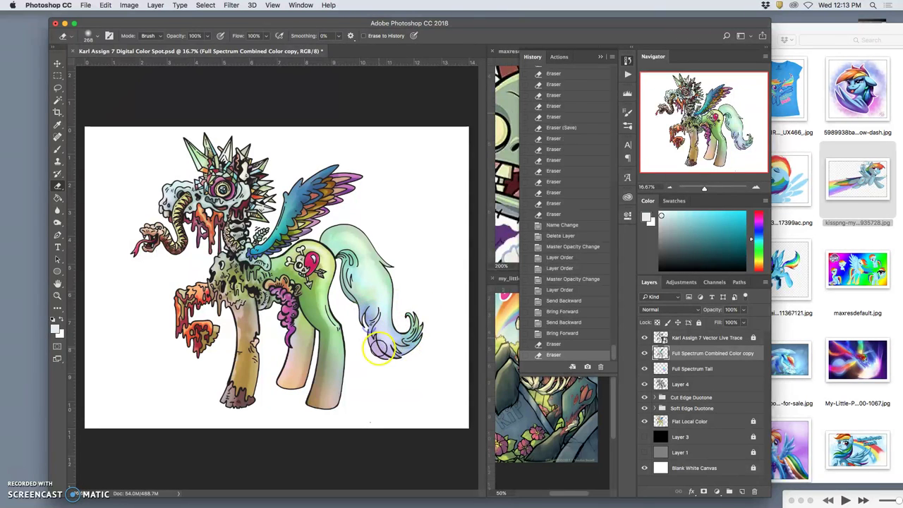
drag(373, 335, 379, 348)
key(super+z)
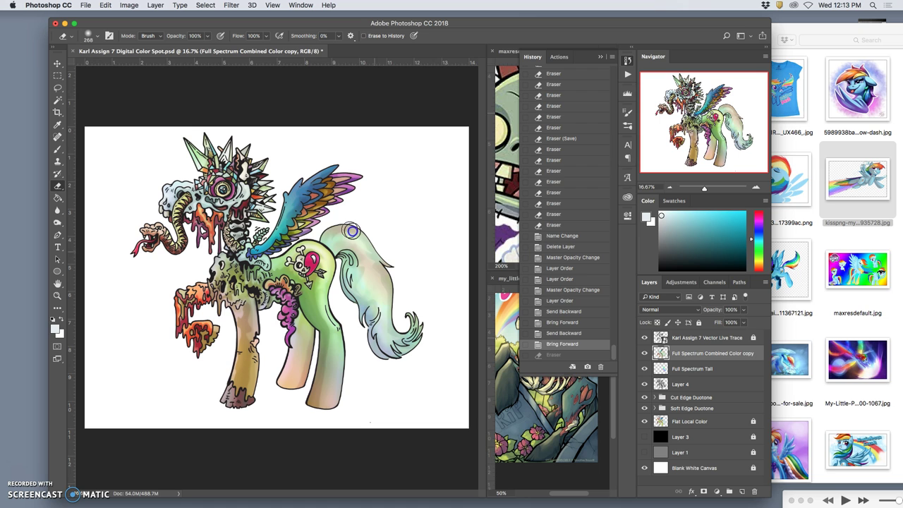
mouse_move(397, 272)
mouse_down()
mouse_move(393, 305)
mouse_move(380, 256)
mouse_move(398, 301)
mouse_up()
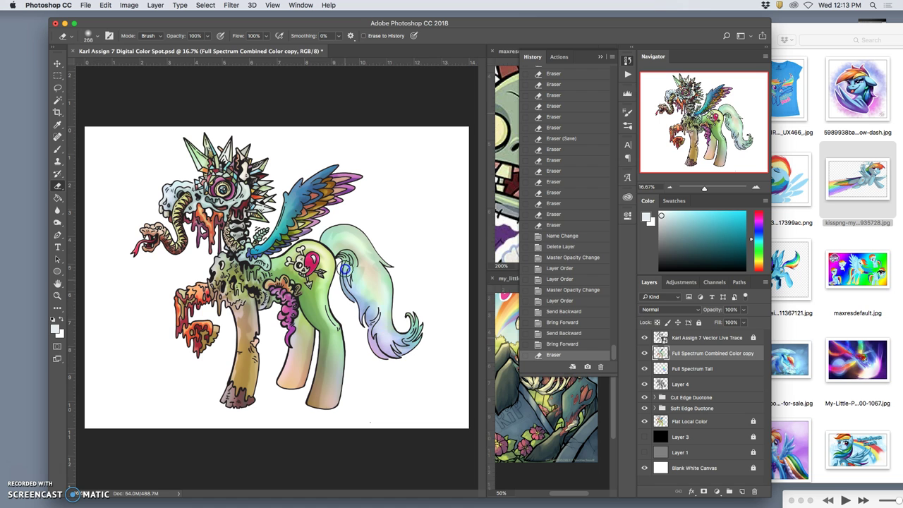
drag(345, 269, 351, 295)
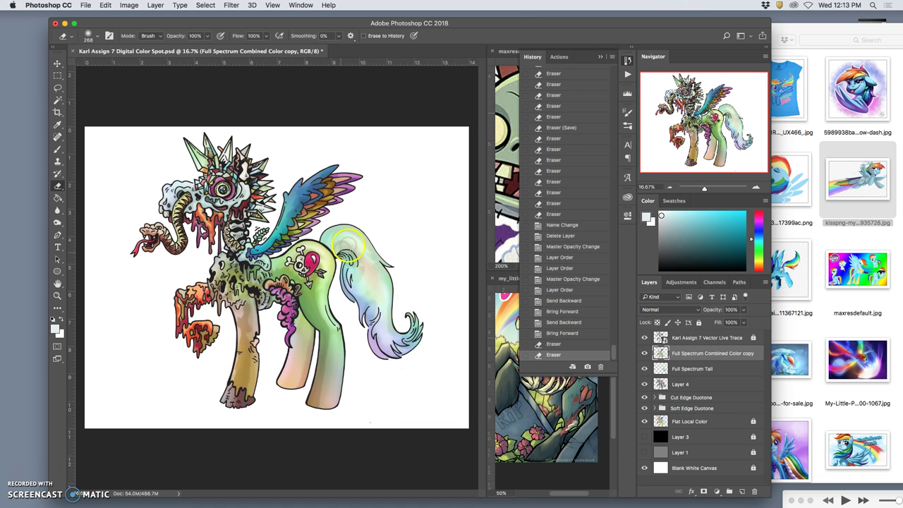
Erase spectrum colour near the top of the wing and on the pony's head.
click(389, 403)
click(338, 212)
click(421, 305)
click(290, 183)
click(299, 175)
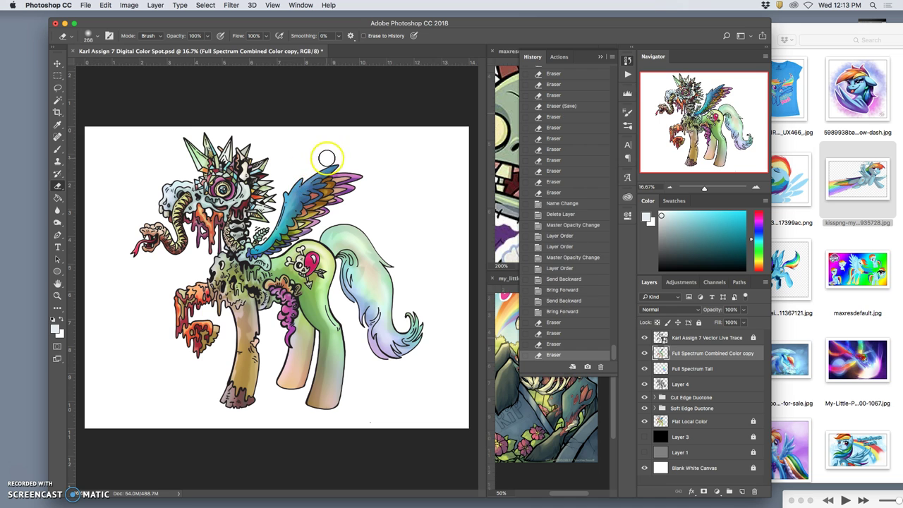
click(293, 180)
click(460, 224)
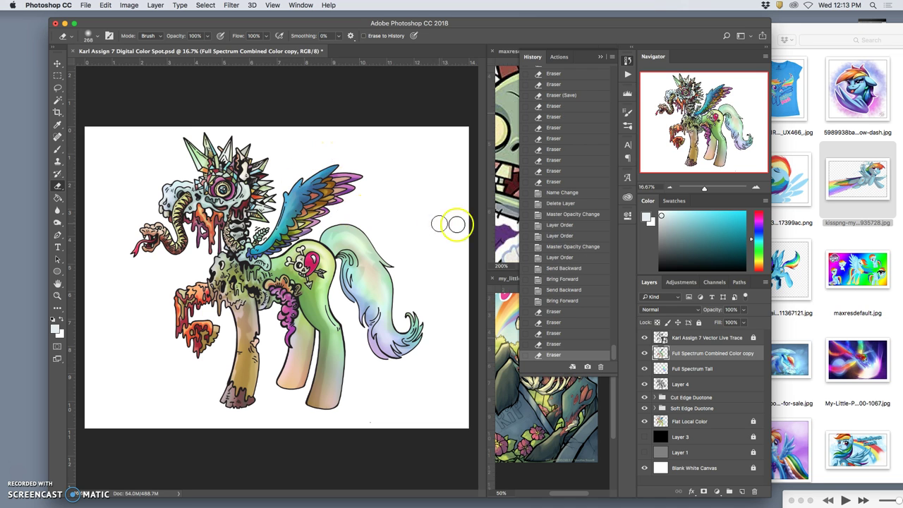
click(188, 167)
click(186, 191)
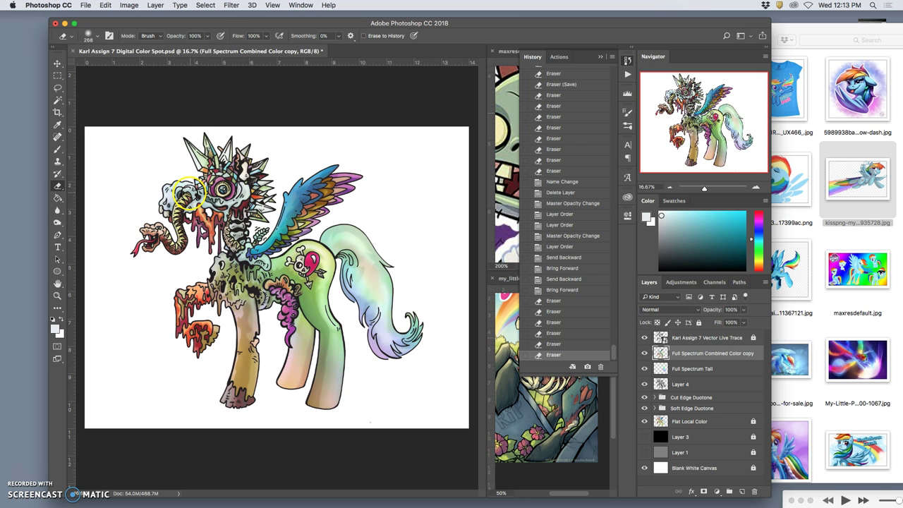
Show the grey Layer 1 backdrop and erase colour around the snake head, neck, front leg and chest.
click(644, 452)
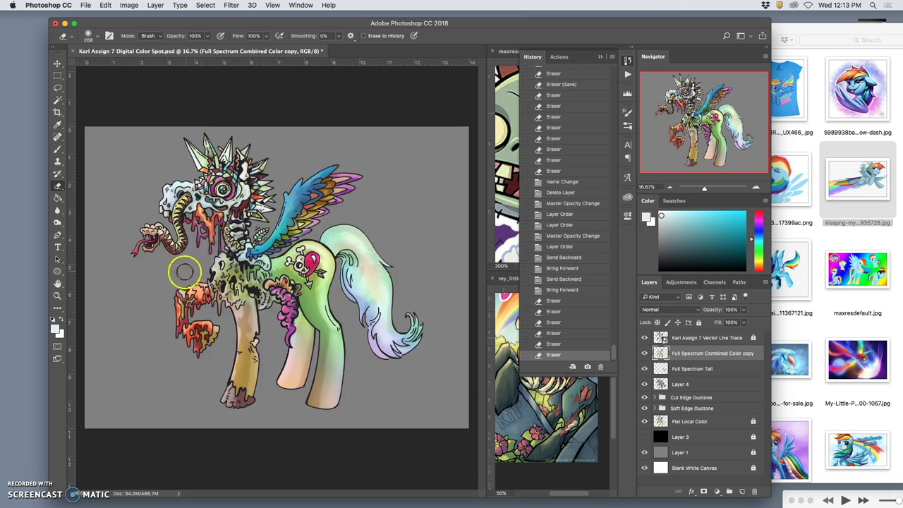
mouse_move(159, 248)
mouse_down()
mouse_move(189, 264)
mouse_move(190, 240)
mouse_move(174, 219)
mouse_move(202, 251)
mouse_up()
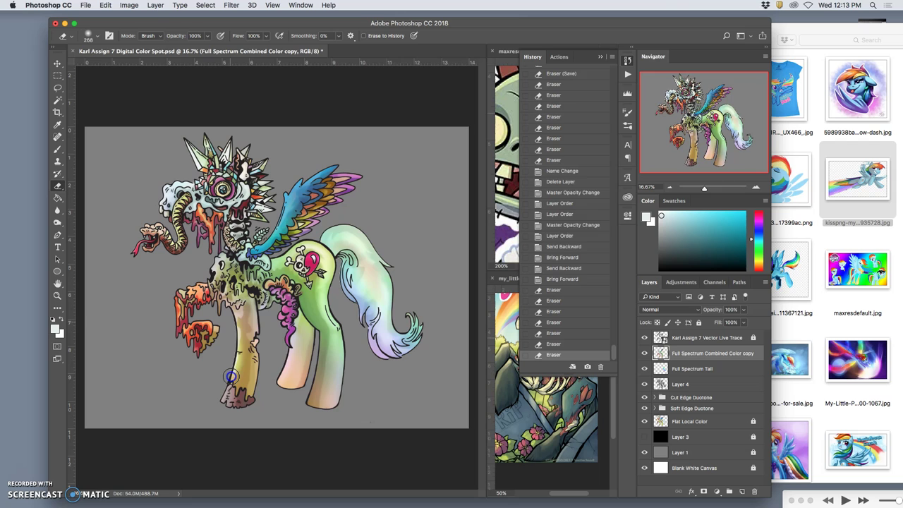
mouse_move(233, 374)
mouse_down()
mouse_move(248, 369)
mouse_move(259, 307)
mouse_move(233, 265)
mouse_move(215, 262)
mouse_move(206, 276)
mouse_up()
mouse_move(276, 424)
mouse_down()
mouse_move(285, 371)
mouse_move(291, 400)
mouse_move(317, 422)
mouse_move(354, 349)
mouse_move(344, 278)
mouse_move(270, 272)
mouse_move(204, 187)
mouse_up()
mouse_move(211, 201)
mouse_down()
mouse_move(225, 215)
mouse_move(218, 194)
mouse_move(225, 205)
mouse_up()
mouse_move(215, 212)
mouse_down()
mouse_move(201, 228)
mouse_move(223, 232)
mouse_move(152, 242)
mouse_move(149, 256)
mouse_move(175, 277)
mouse_move(272, 295)
mouse_move(333, 297)
mouse_move(377, 269)
mouse_move(284, 276)
mouse_move(228, 274)
mouse_move(247, 261)
mouse_up()
Dab away remaining colour on the chest, front leg and cutie mark.
click(258, 262)
click(262, 263)
click(263, 264)
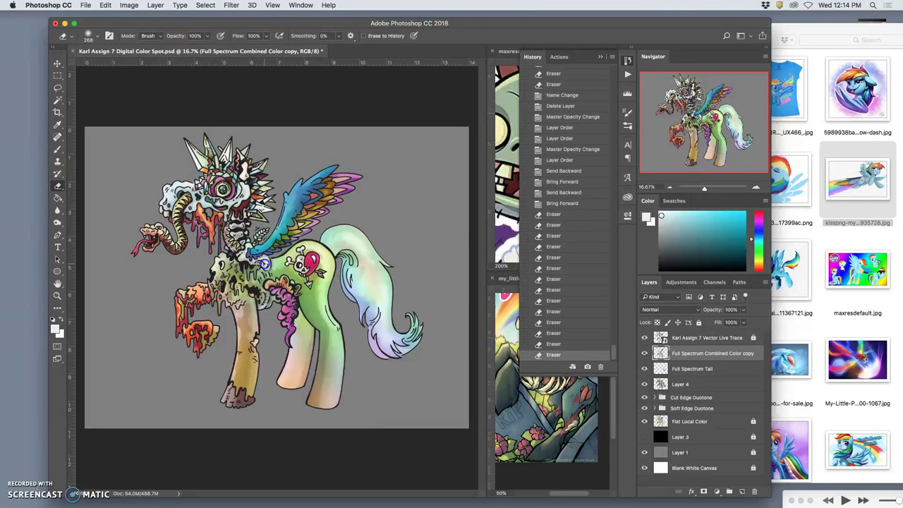
click(246, 244)
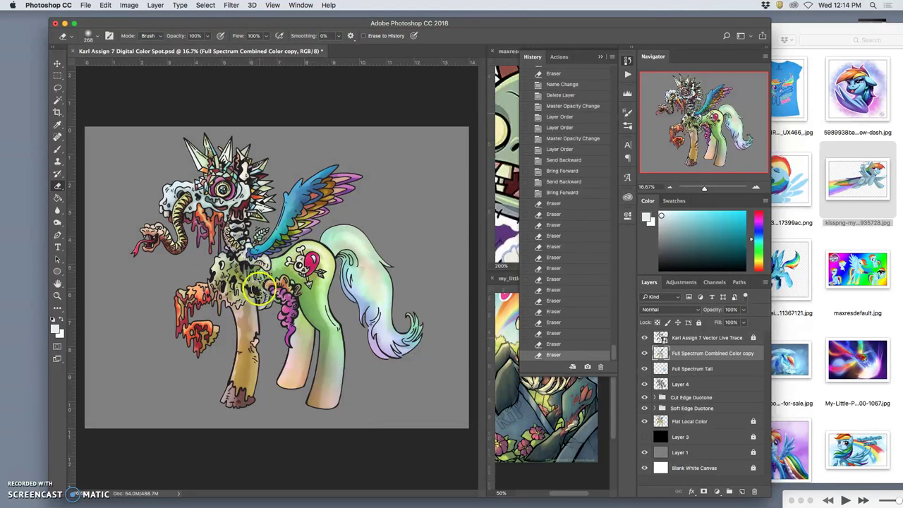
click(272, 312)
mouse_move(272, 312)
mouse_down()
mouse_move(359, 329)
mouse_move(462, 382)
mouse_move(374, 332)
mouse_move(304, 263)
mouse_up()
click(339, 307)
mouse_move(339, 307)
mouse_down()
mouse_move(293, 308)
mouse_move(300, 258)
mouse_move(314, 276)
mouse_move(299, 253)
mouse_move(314, 286)
mouse_up()
Group Full Spectrum Tail and Full Spectrum Combined Color copy into a group named Full Spectrum.
key(super+minus)
key(super+plus)
key(super+plus)
key(super+plus)
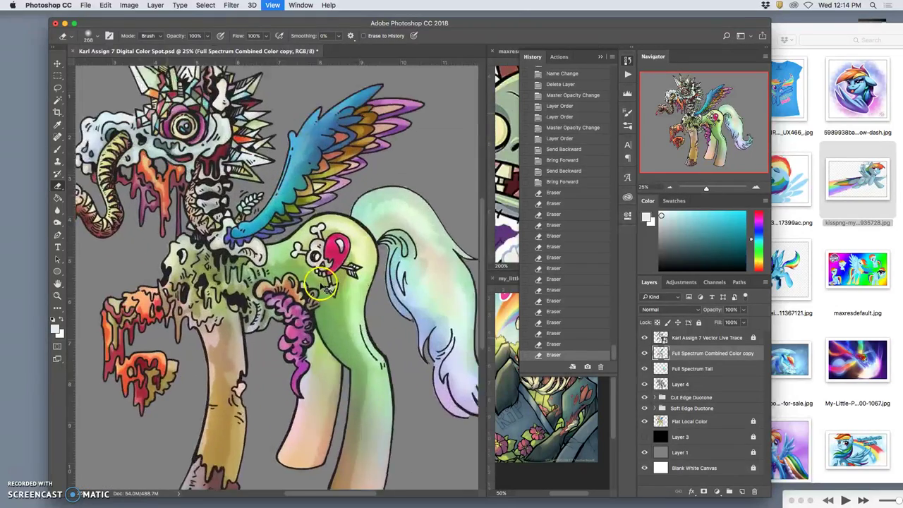
scroll(312, 283, up, 5)
scroll(311, 283, left, 3)
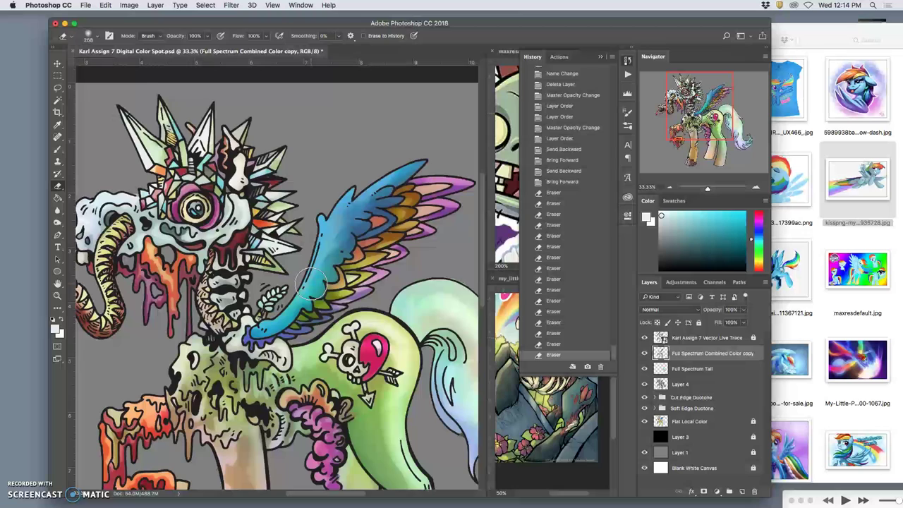
scroll(307, 283, down, 6)
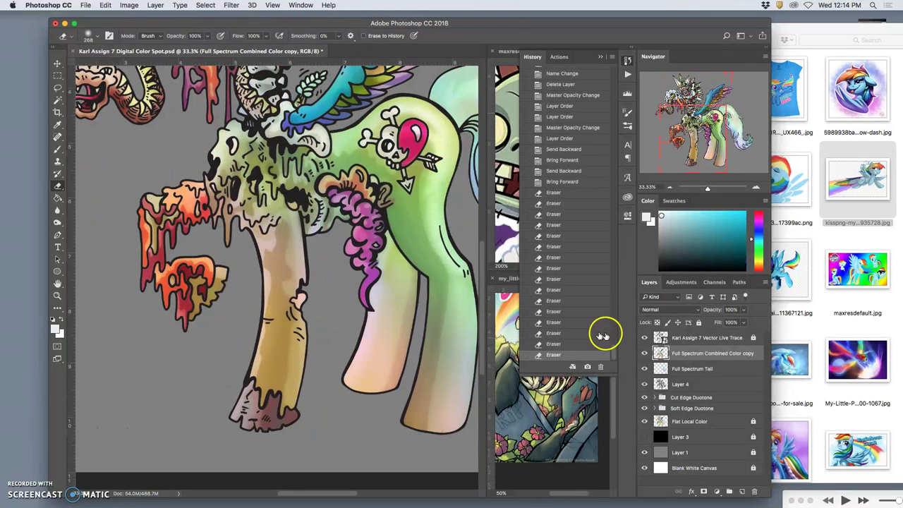
click(702, 370)
drag(702, 369, 730, 491)
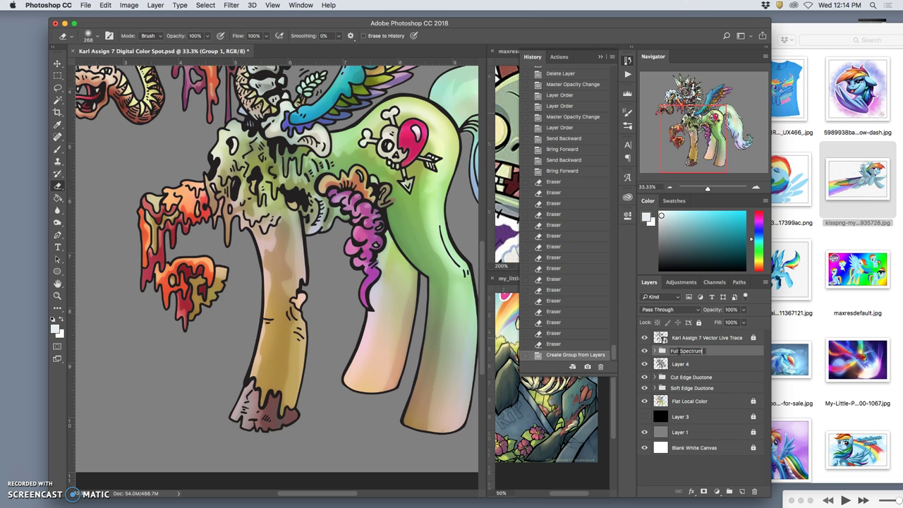
click(721, 367)
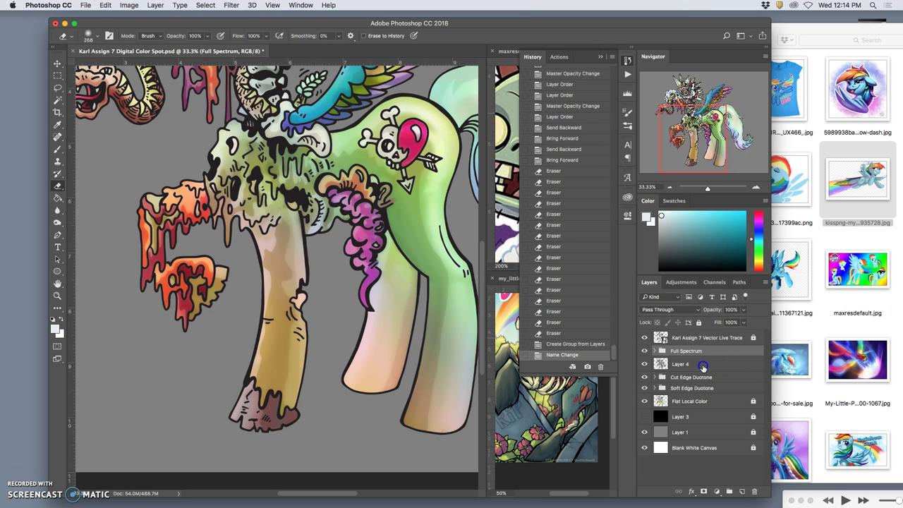
Rename Layer 4 to 'Overlay Dodge Burn Layer'.
click(703, 367)
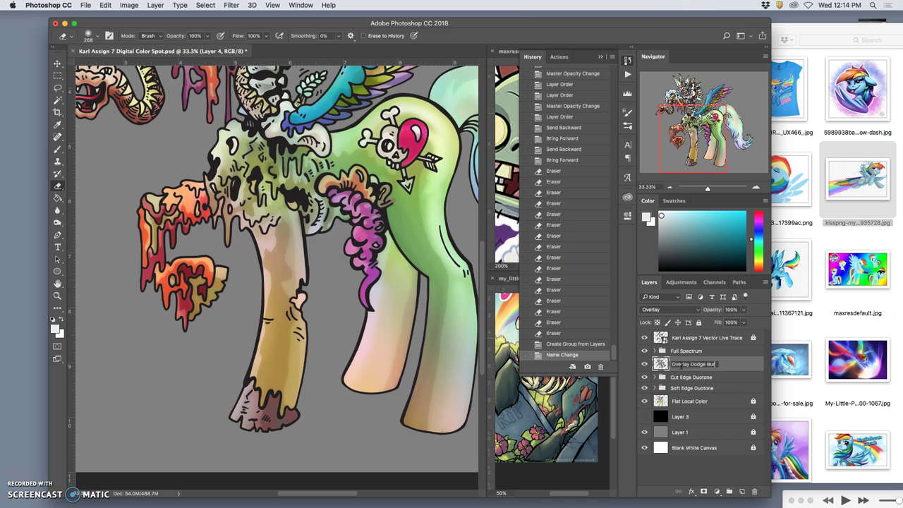
mouse_move(685, 364)
mouse_down()
mouse_move(738, 367)
mouse_move(704, 345)
mouse_up()
key(Return)
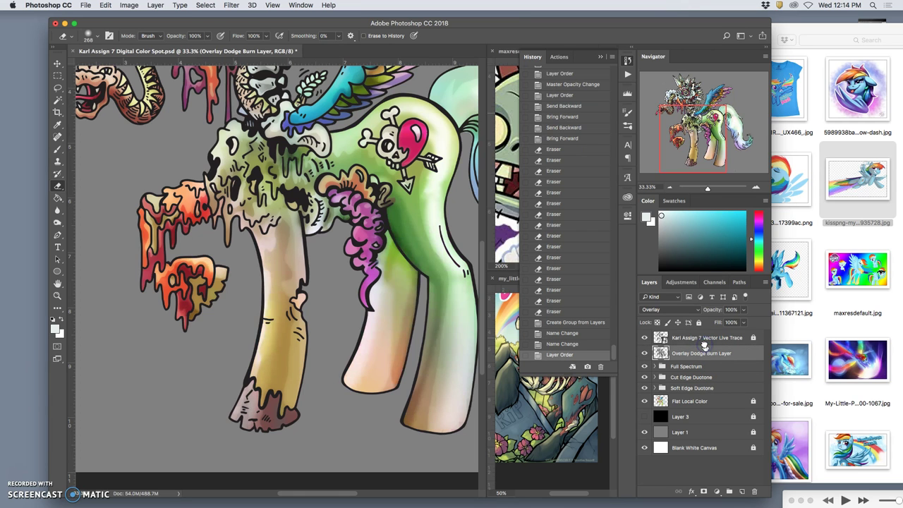
key(super+minus)
key(super+minus)
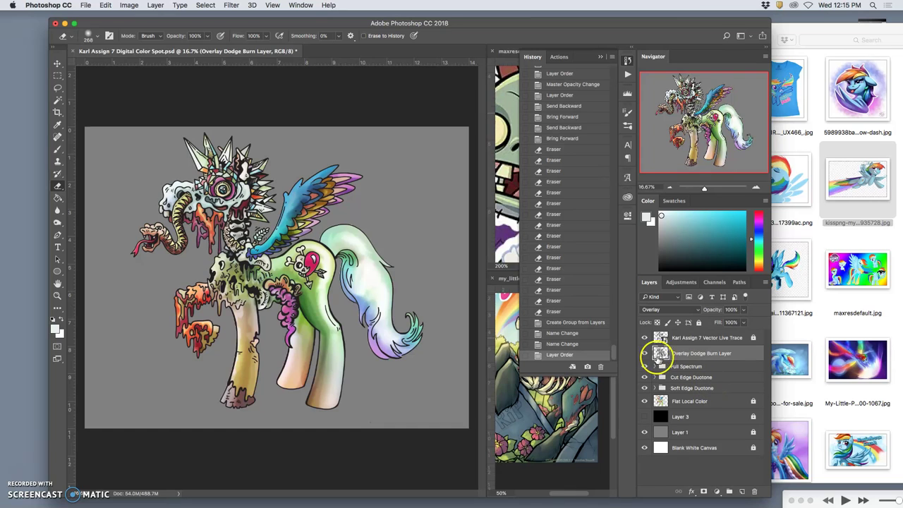
Toggle the Overlay Dodge Burn Layer off and on to compare its effect.
click(645, 354)
click(645, 354)
click(645, 354)
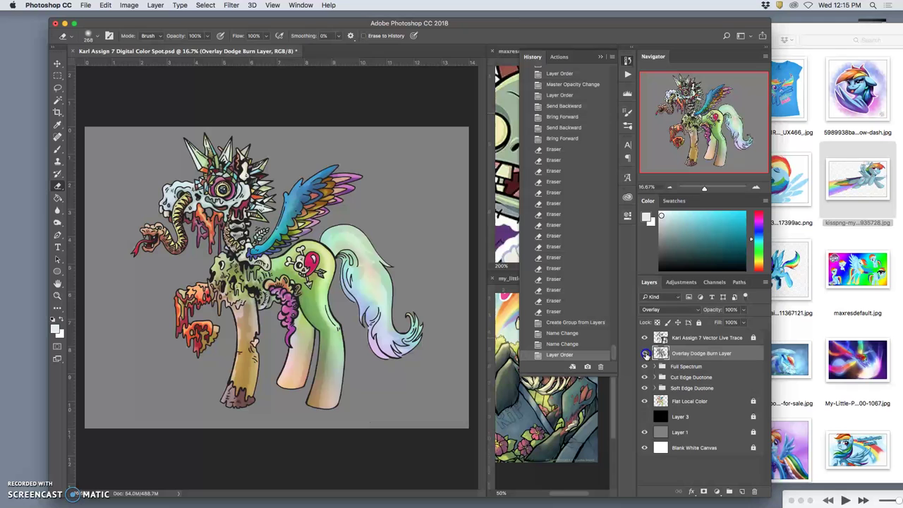
click(645, 354)
click(645, 354)
click(645, 354)
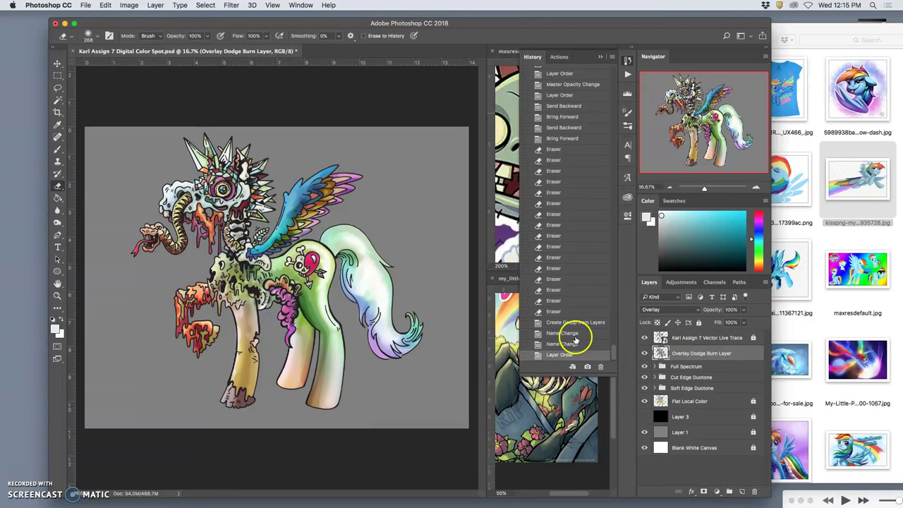
Step through History states, ending on the state after both layer renames.
click(557, 312)
click(569, 354)
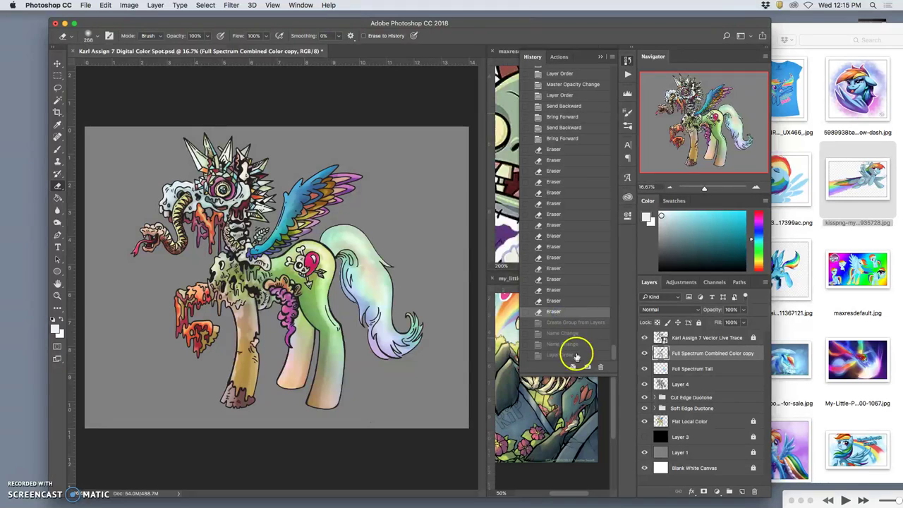
click(554, 312)
click(563, 354)
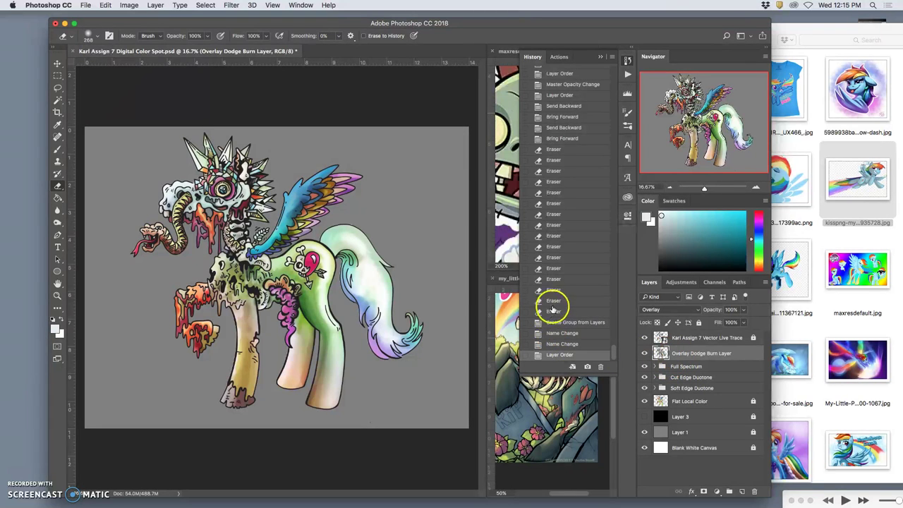
click(555, 312)
click(561, 323)
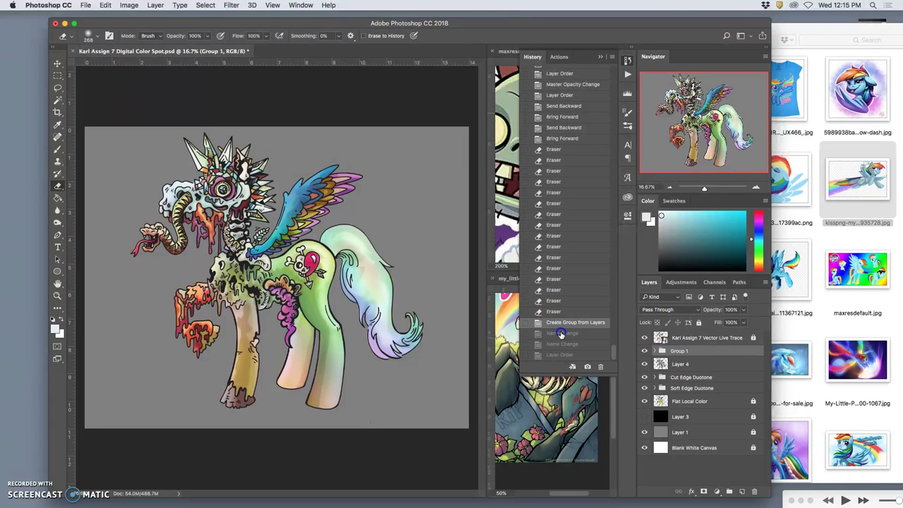
click(561, 333)
click(561, 344)
click(661, 364)
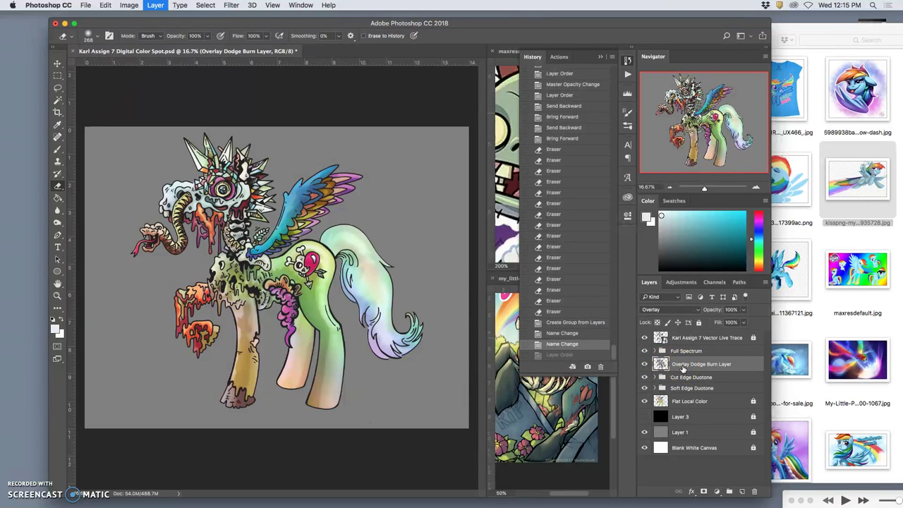
Duplicate Overlay Dodge Burn Layer, place the copy above Full Spectrum at 25% opacity, and save.
key(super+j)
drag(683, 365, 681, 346)
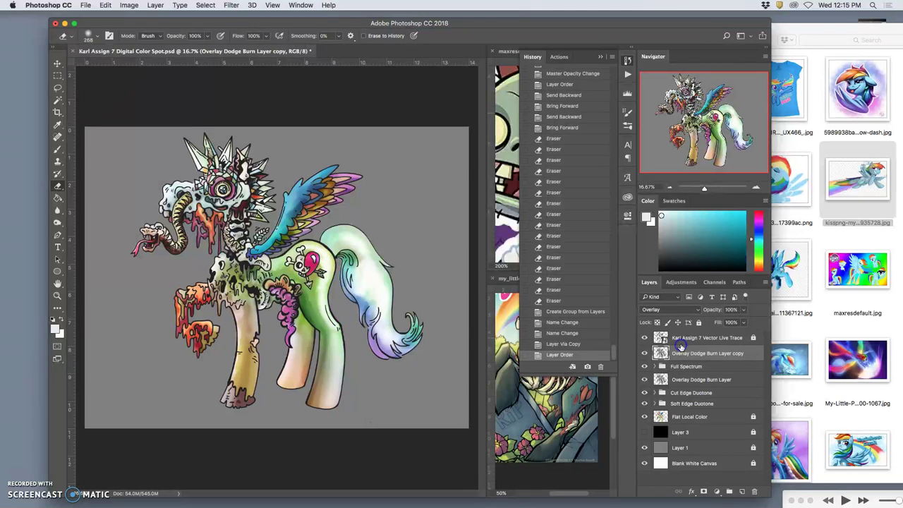
click(743, 311)
drag(737, 323, 721, 324)
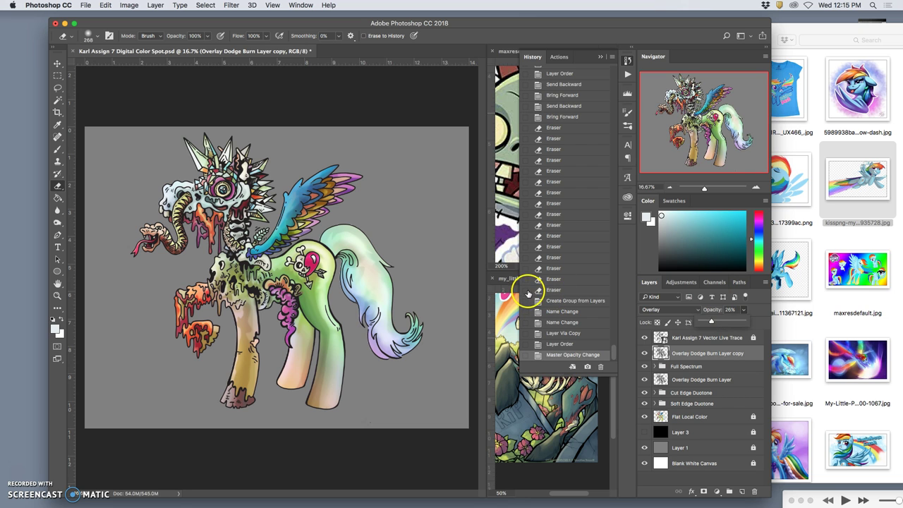
key(ctrl+s)
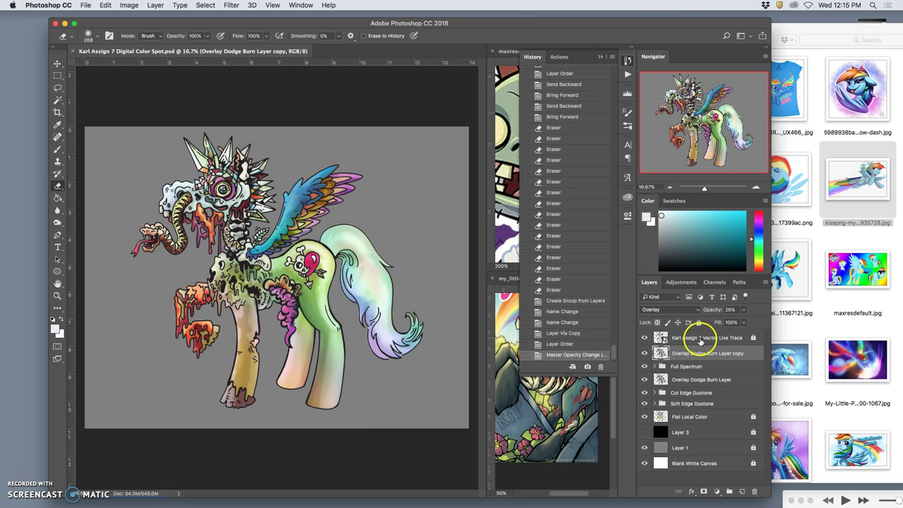
Try the black backdrop, then hide both grey and black backgrounds to reveal white.
click(645, 433)
click(645, 448)
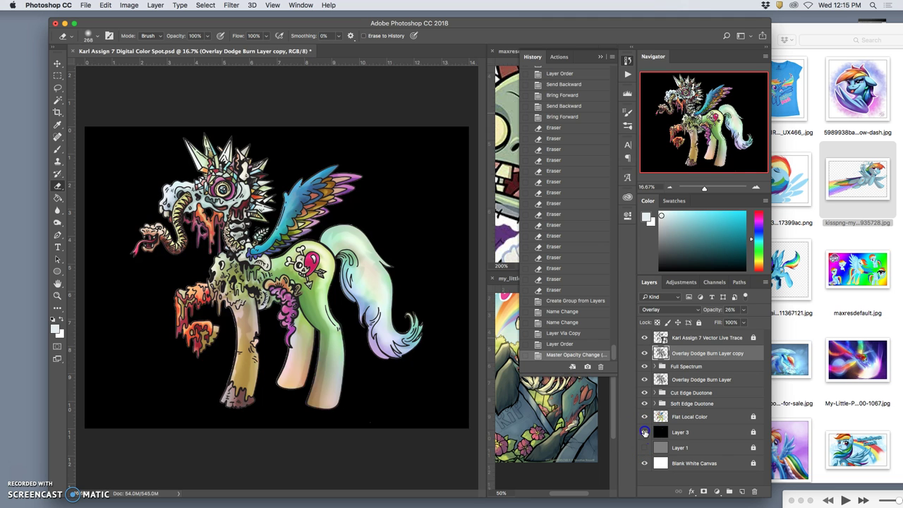
click(644, 432)
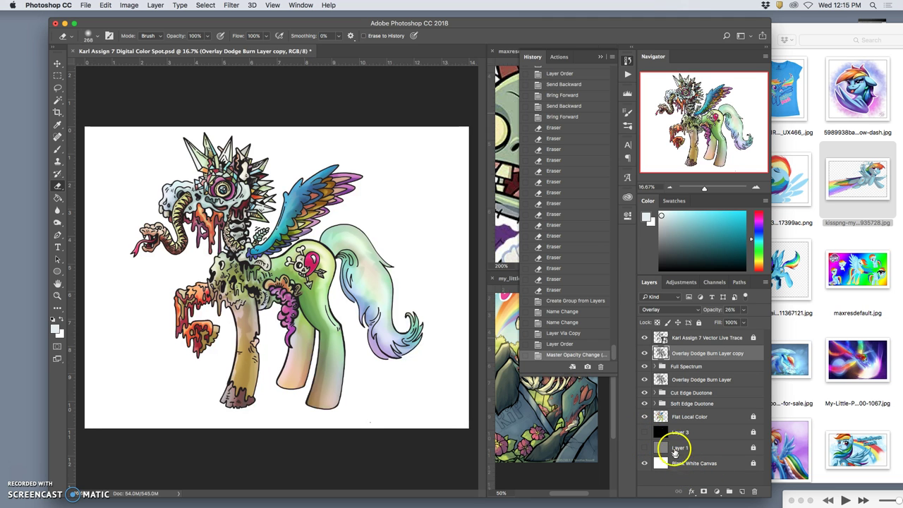
Hide the colour layers, then re-show Flat Local Color, shading, Full Spectrum, the 25% copy and line art.
drag(644, 416, 642, 338)
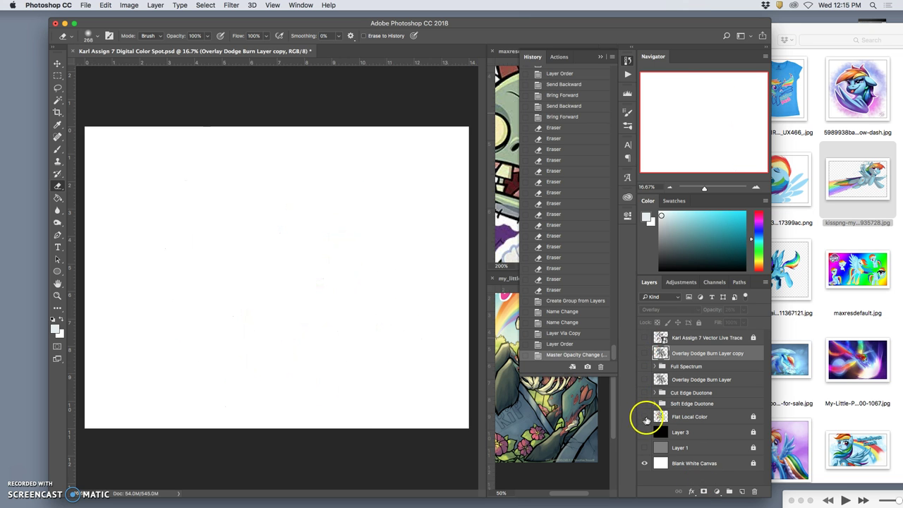
click(645, 417)
drag(644, 403, 645, 380)
click(646, 367)
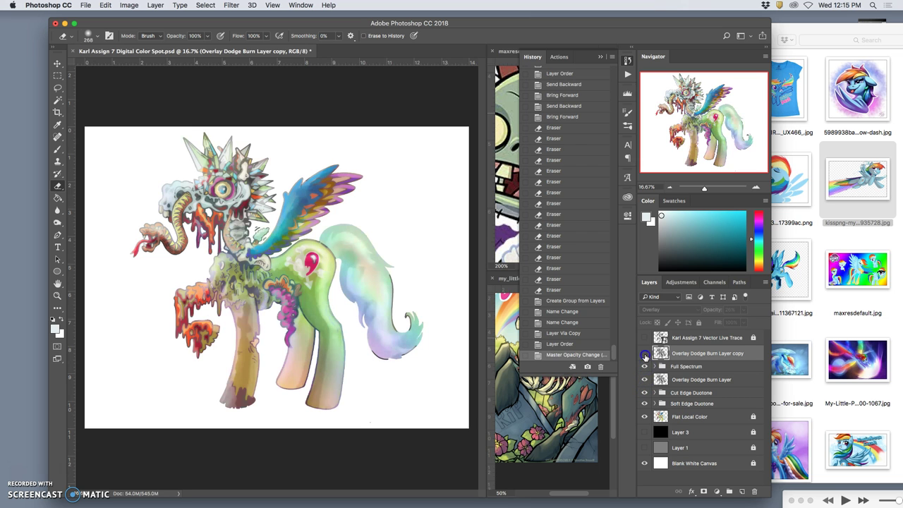
click(645, 356)
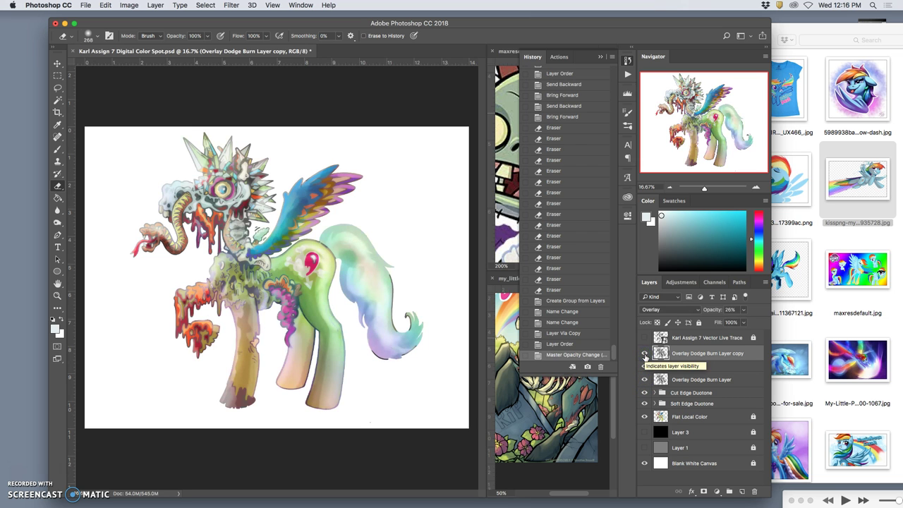
click(645, 338)
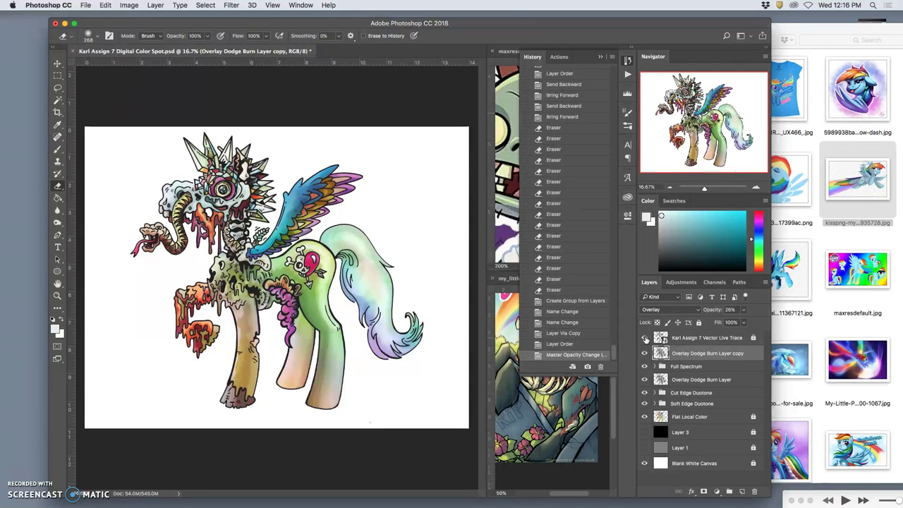
Add a new layer at the top of the stack named 'COLOR HOLDS' and give it a red label.
click(709, 341)
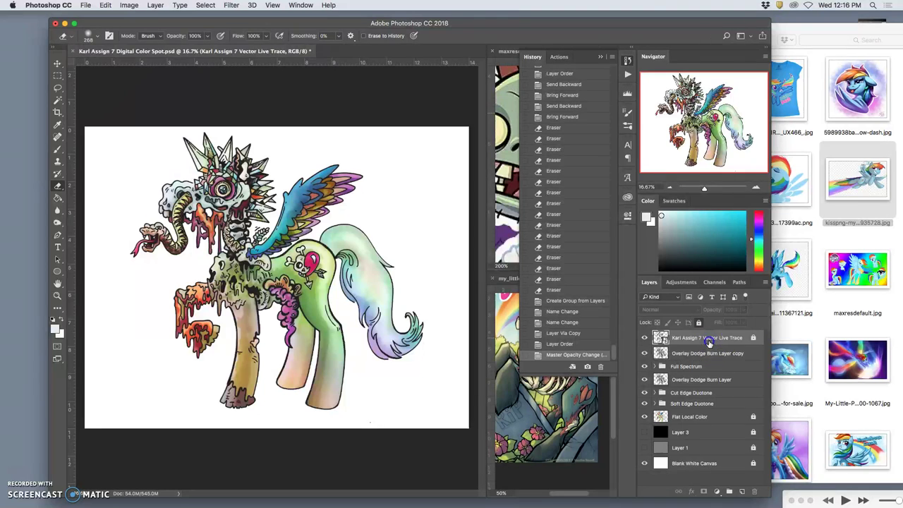
click(743, 494)
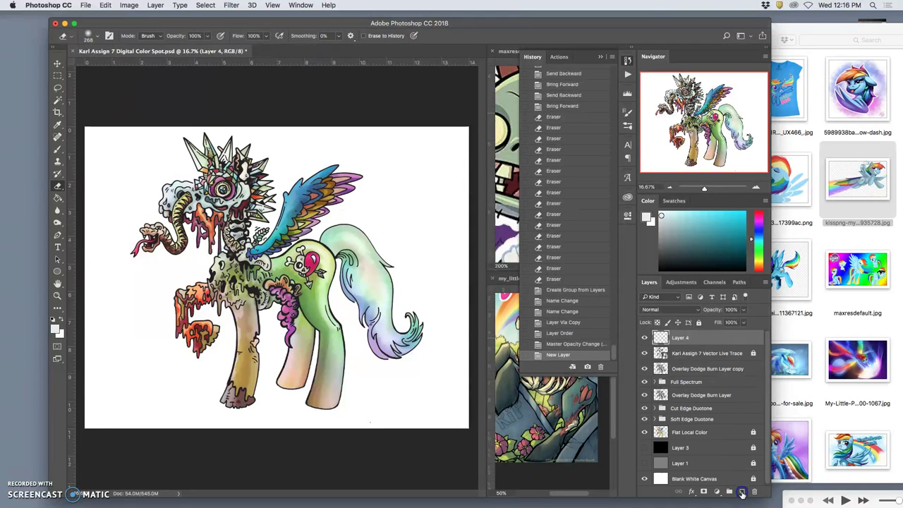
double_click(678, 337)
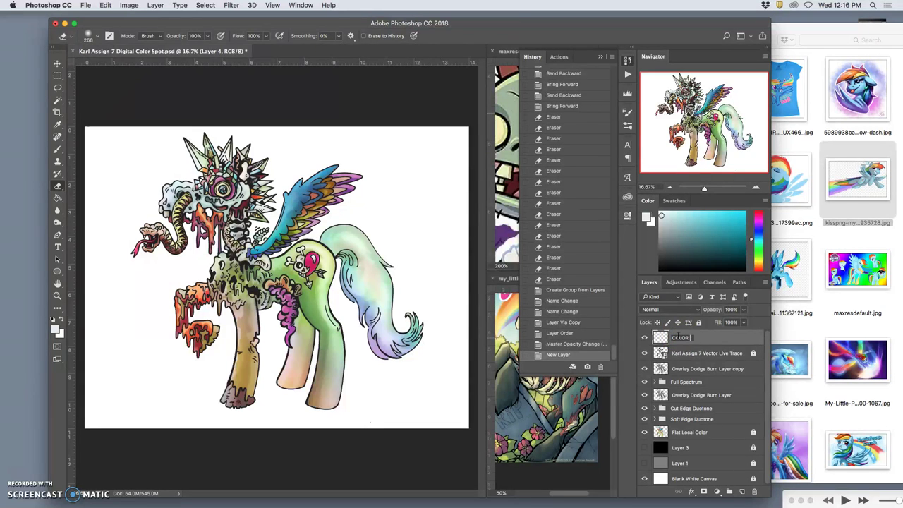
text(COLOR HOLDS)
click(762, 334)
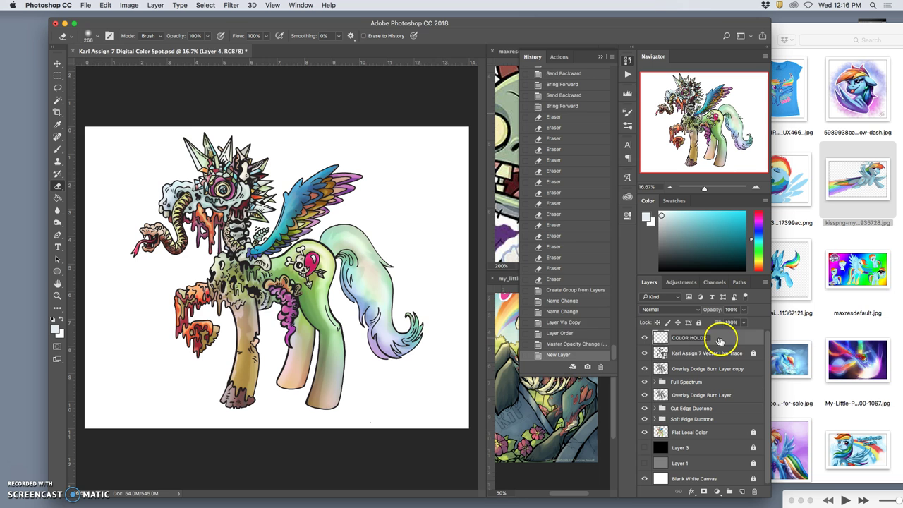
drag(740, 343, 650, 339)
right_click(644, 338)
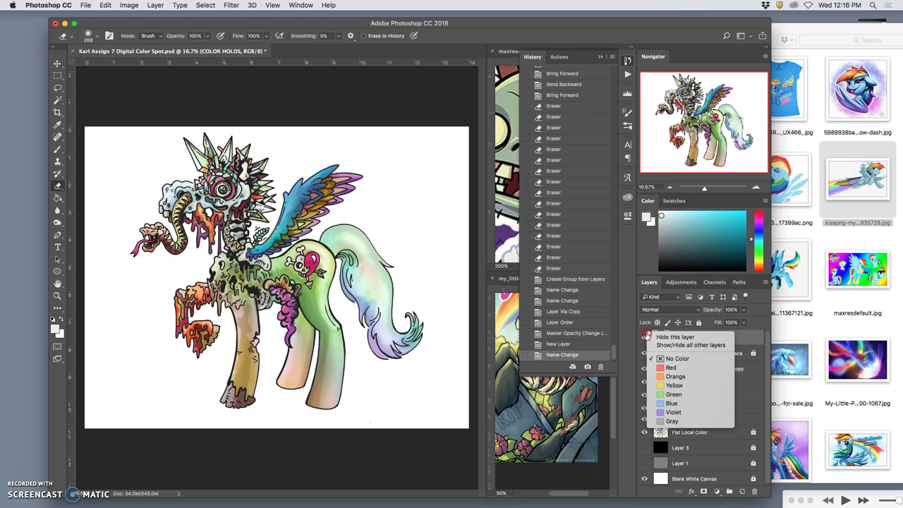
click(688, 372)
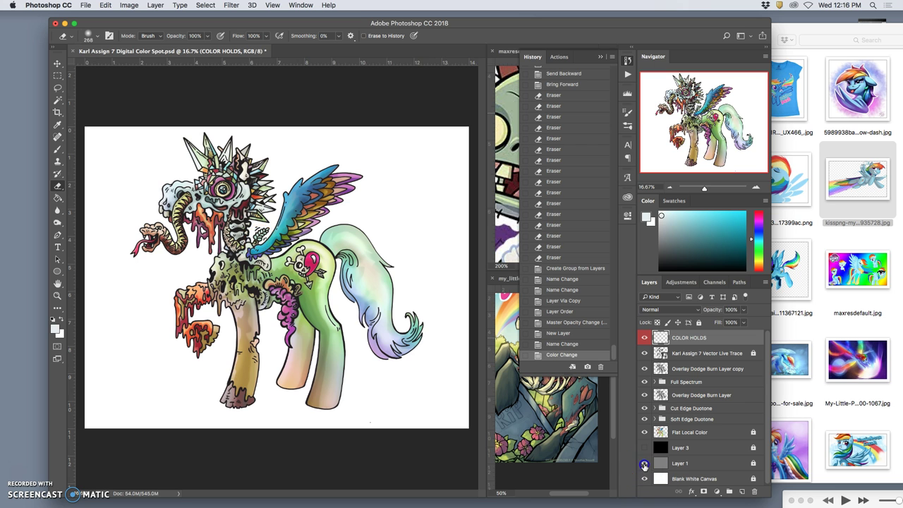
Turn the grey Layer 1 background back on and zoom out to see the whole pony.
click(644, 463)
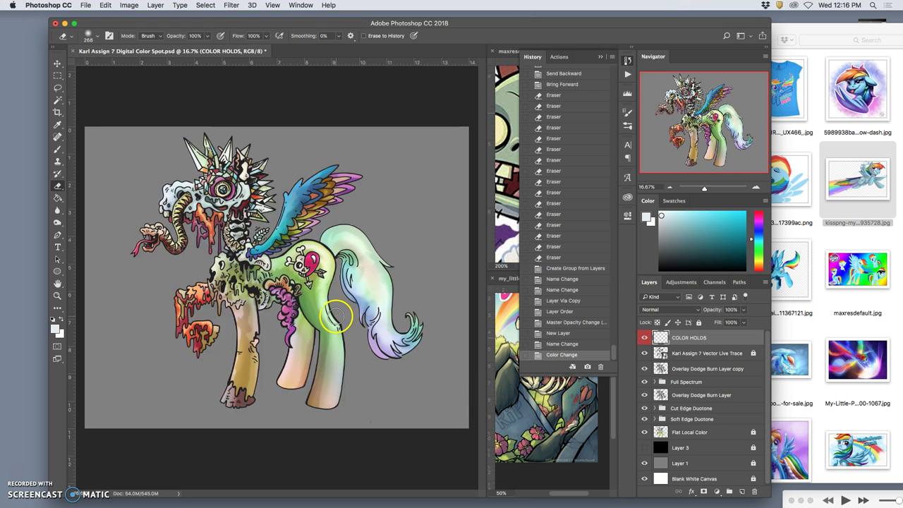
scroll(337, 316, up, 3)
scroll(276, 272, left, 2)
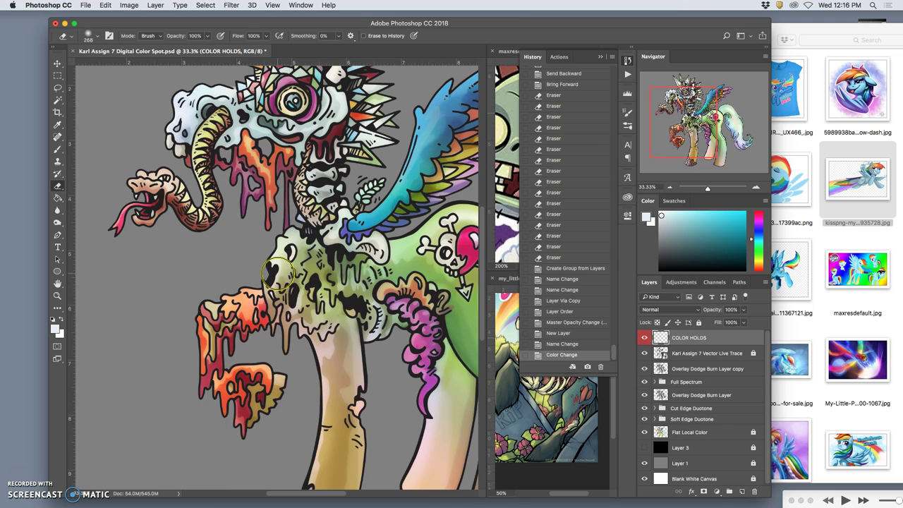
scroll(277, 276, right, 5)
scroll(282, 274, up, 6)
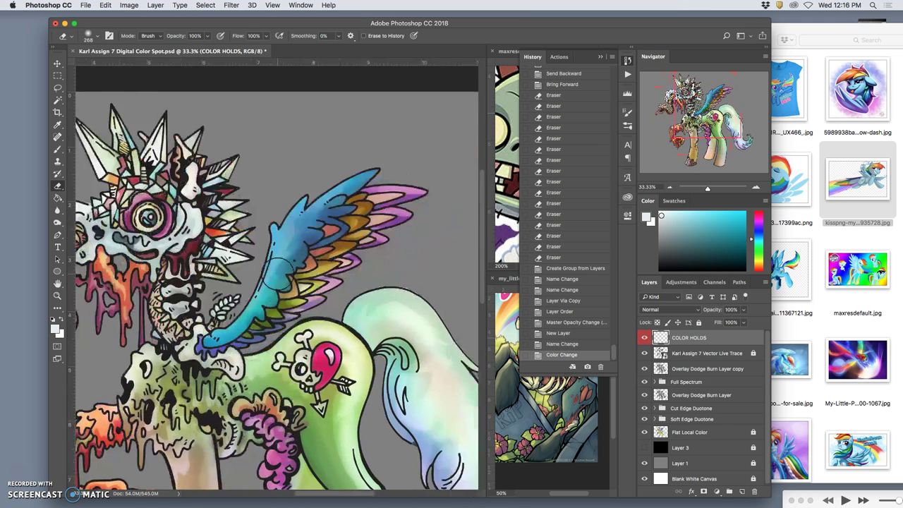
scroll(279, 274, down, 5)
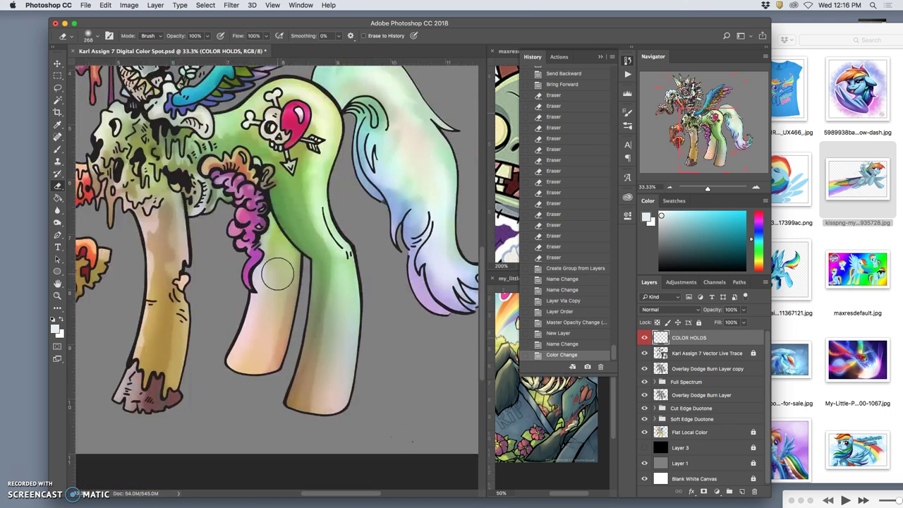
scroll(277, 275, left, 2)
key(super+minus)
key(super+minus)
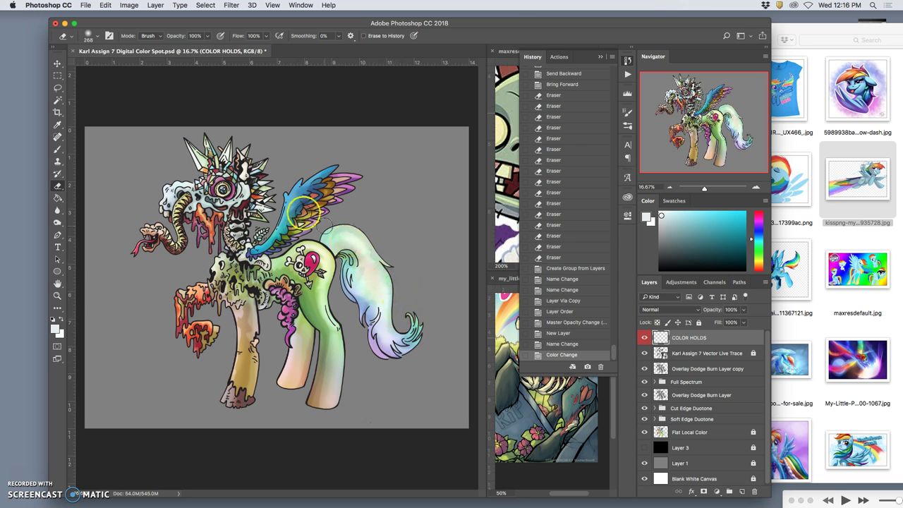
Lasso around the pony's tail on the Karl Assign 7 Vector Live Trace layer.
click(59, 88)
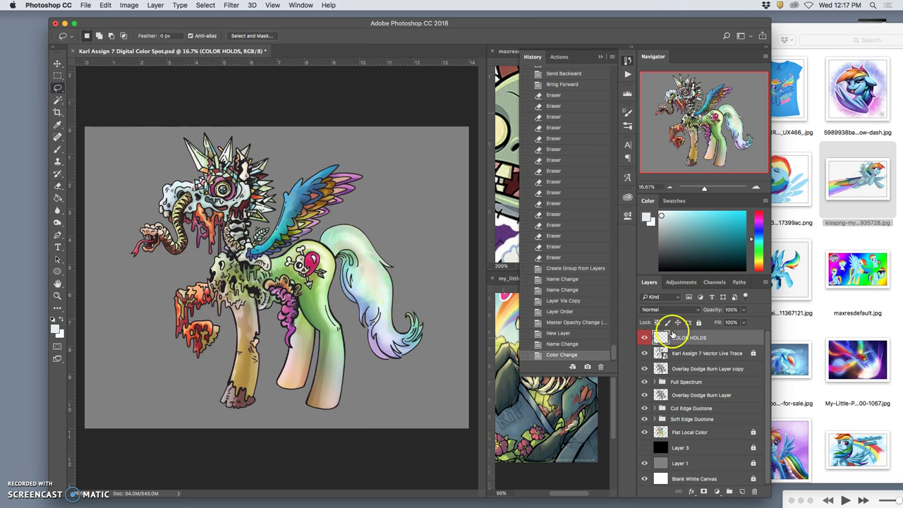
click(691, 353)
click(360, 217)
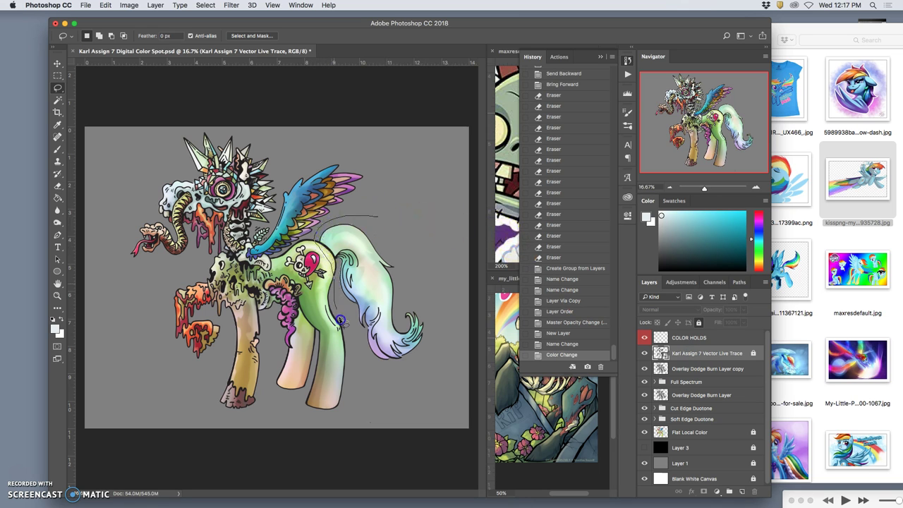
mouse_move(355, 361)
mouse_down()
mouse_move(443, 341)
mouse_move(431, 244)
mouse_move(390, 211)
mouse_up()
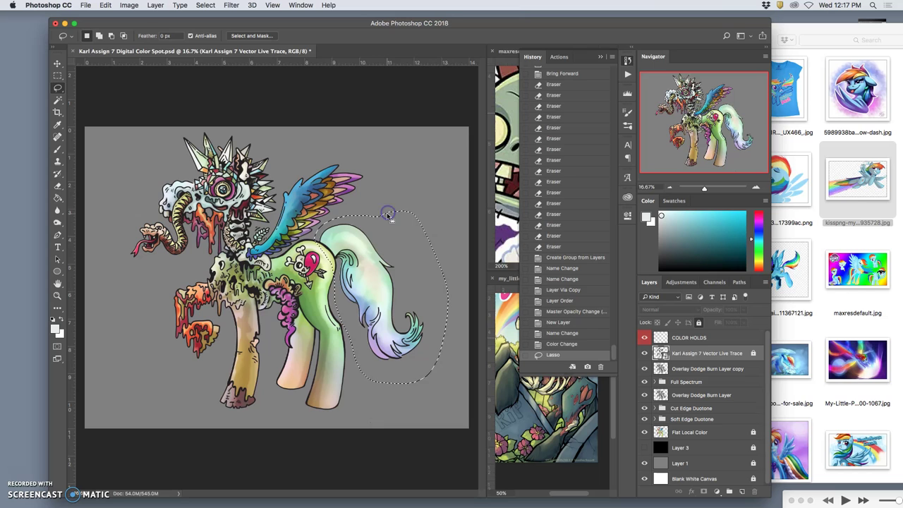
Unlock the line-art layer, copy the tail onto a new Layer 4, then re-lock the original.
key(ctrl+j)
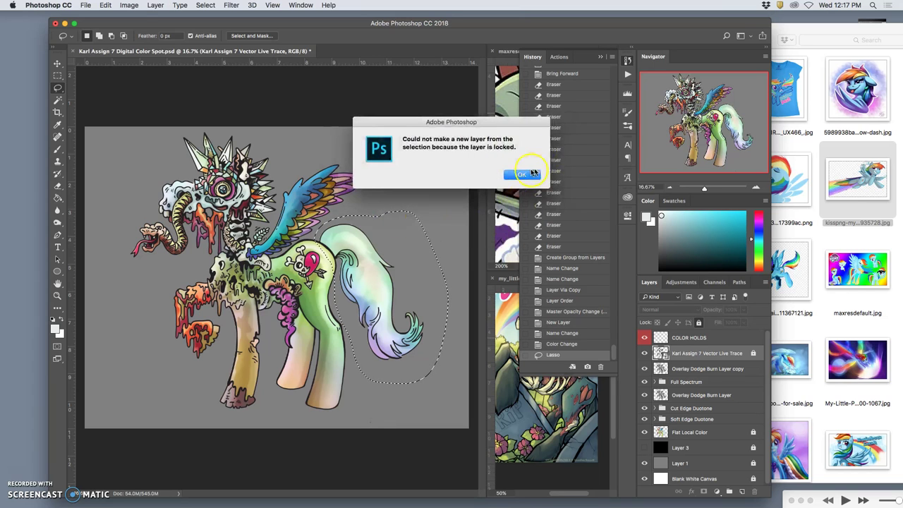
click(522, 175)
click(697, 323)
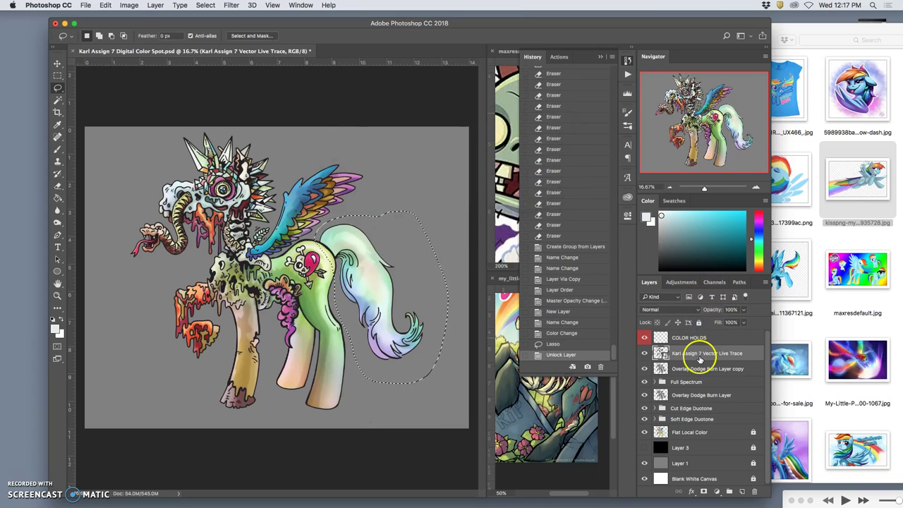
key(ctrl+j)
click(699, 368)
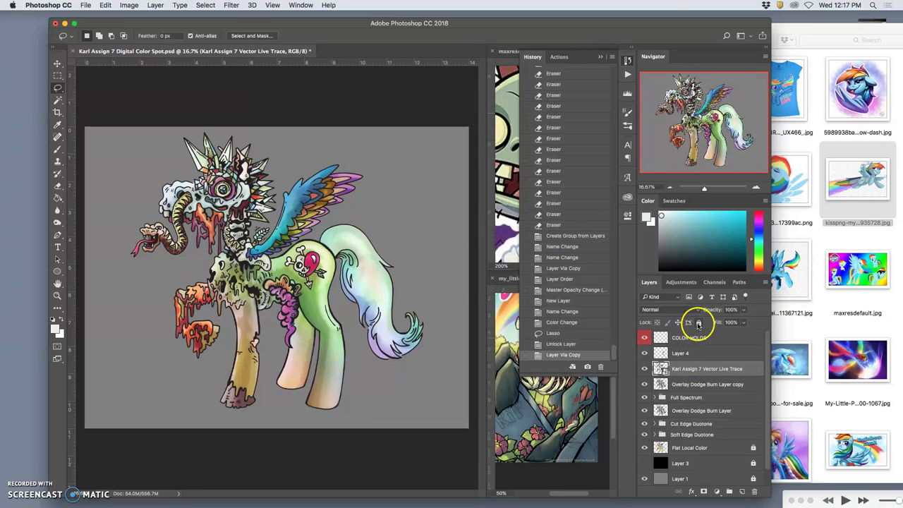
click(698, 322)
click(699, 353)
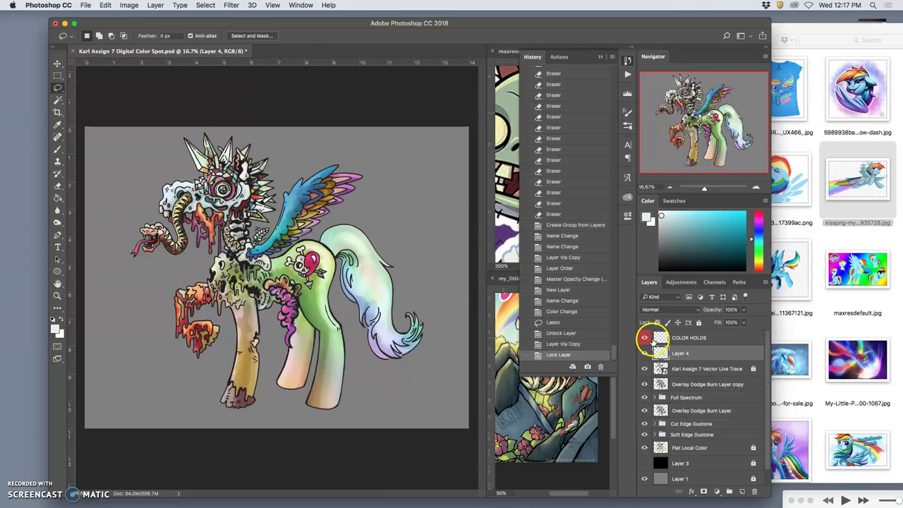
Give Layer 4 a red label and enable Color Overlay in its layer style.
right_click(646, 352)
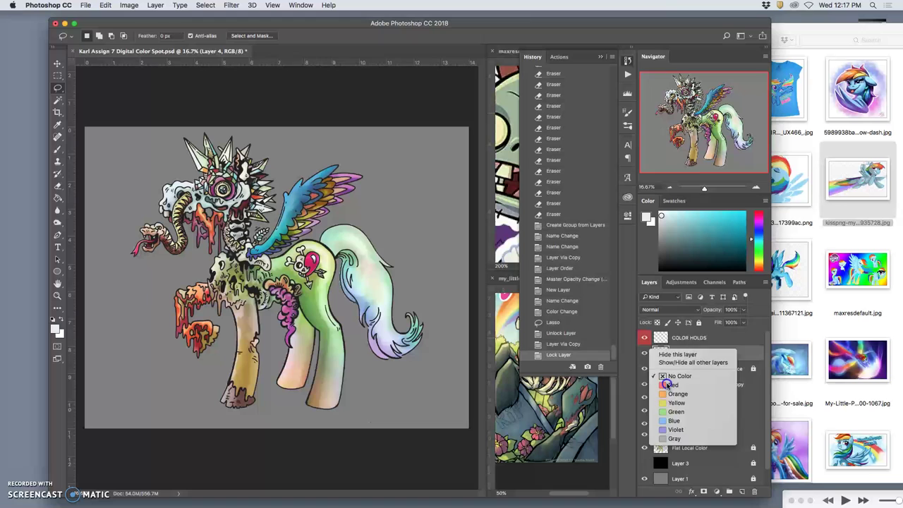
click(672, 385)
double_click(704, 355)
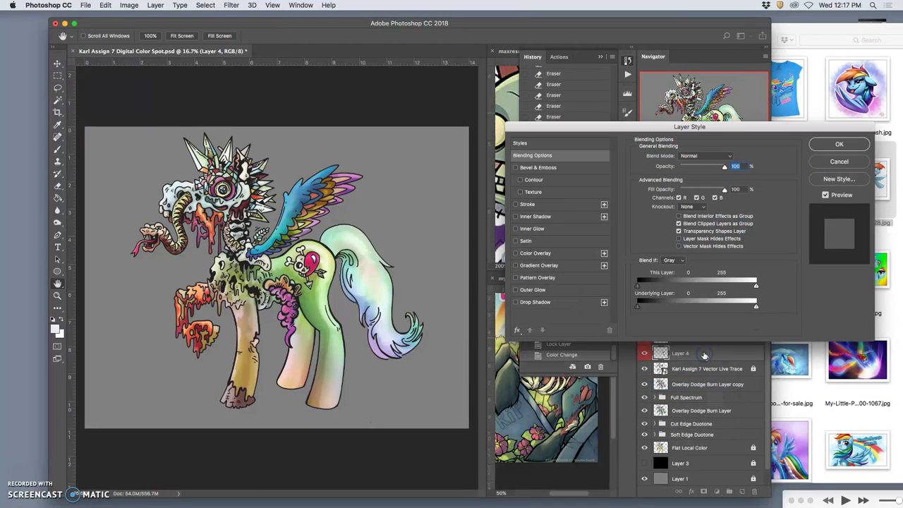
click(516, 253)
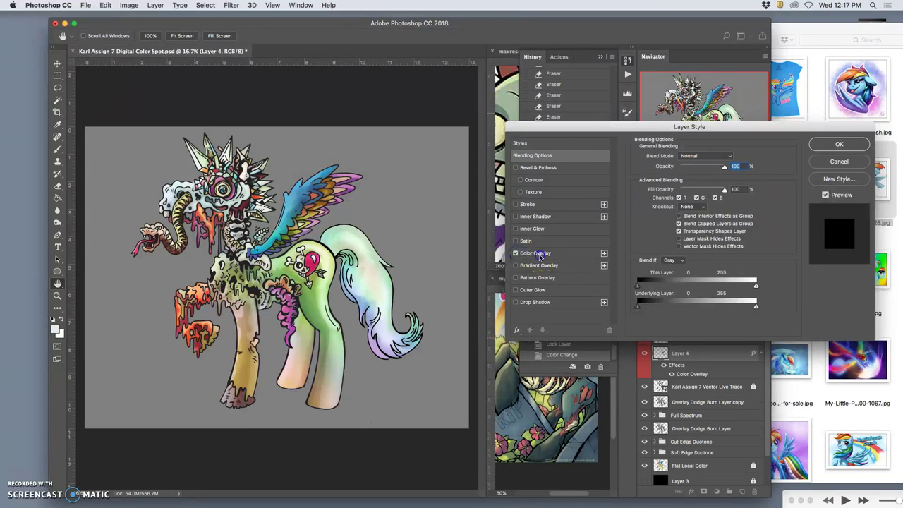
click(539, 254)
Set the Color Overlay colour to a soft pinkish purple (bf84b9).
click(732, 158)
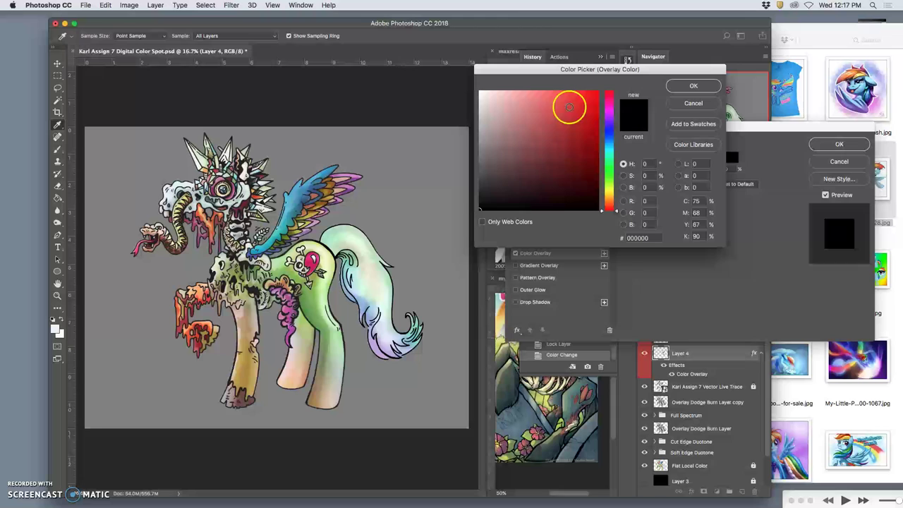
drag(549, 111, 516, 121)
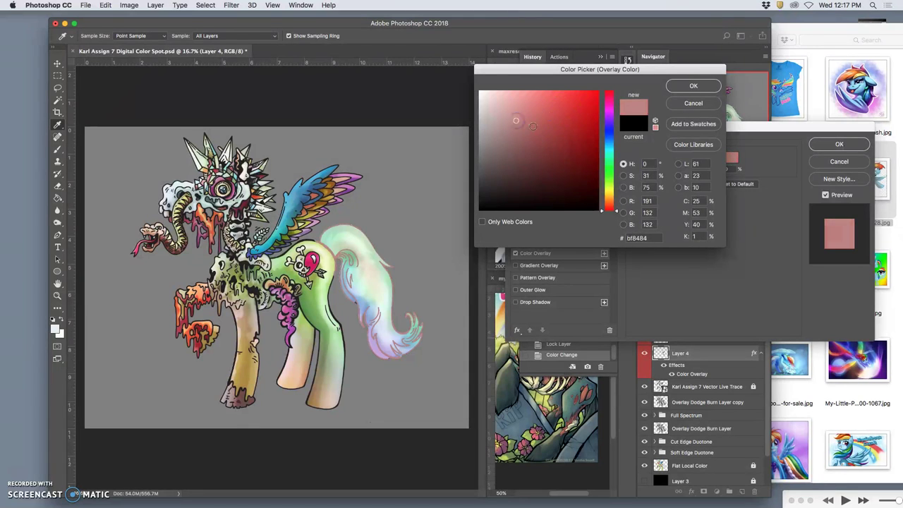
click(609, 158)
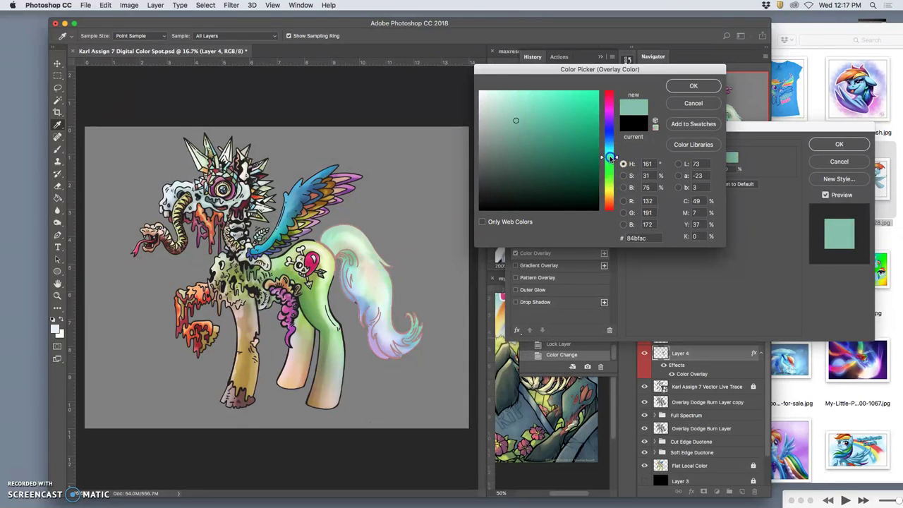
drag(610, 158, 611, 109)
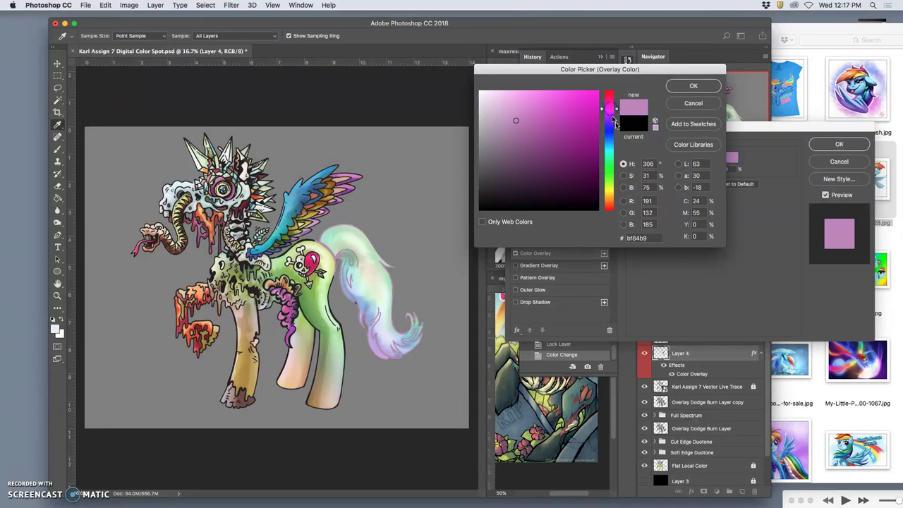
Confirm the pink-purple colour and lower the Color Overlay opacity to about half.
click(690, 86)
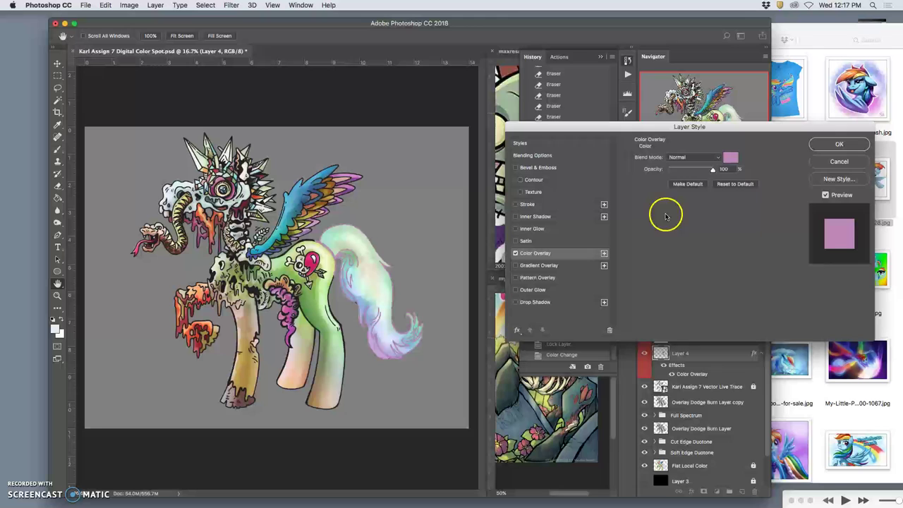
click(723, 169)
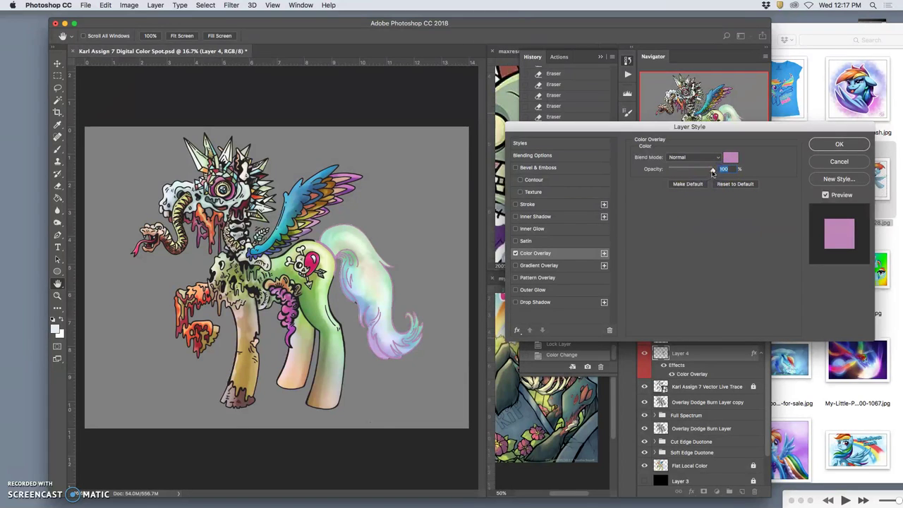
drag(712, 173, 691, 171)
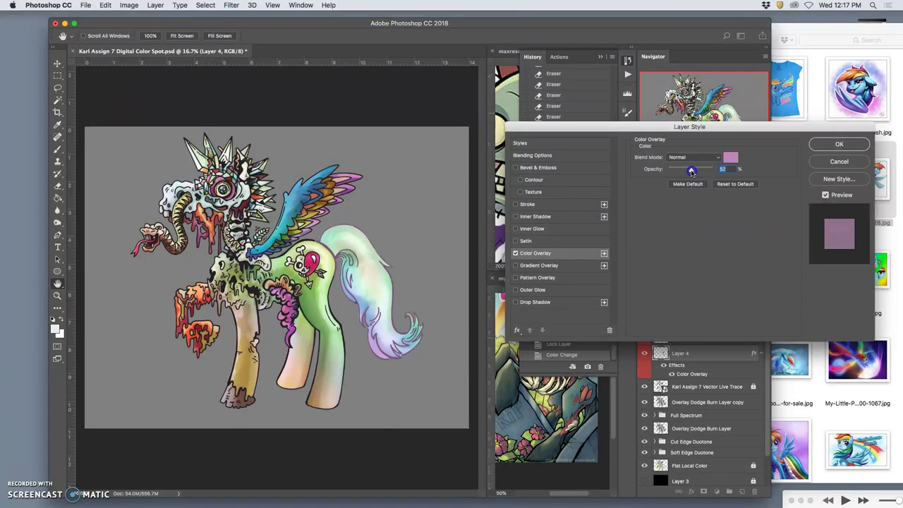
Enable a rainbow Gradient Overlay and adjust its opacity, with scale around 53%.
click(515, 266)
click(525, 265)
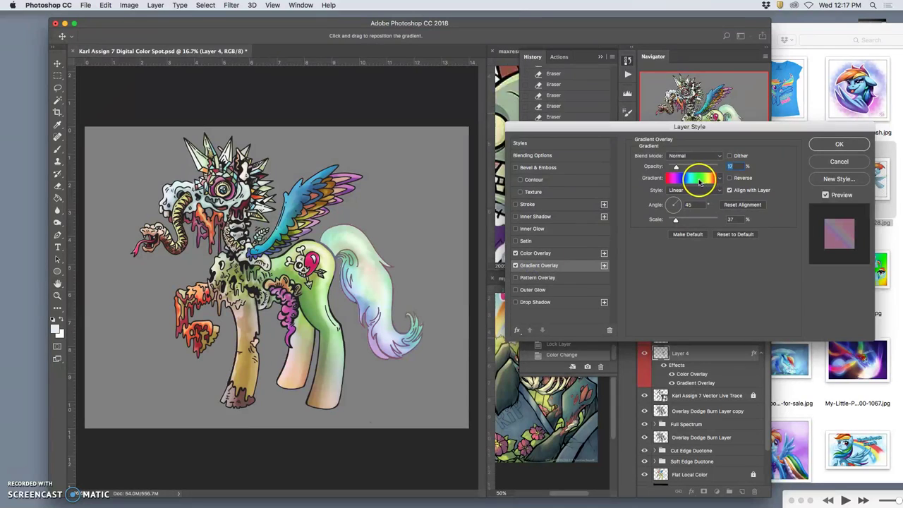
drag(676, 167, 718, 168)
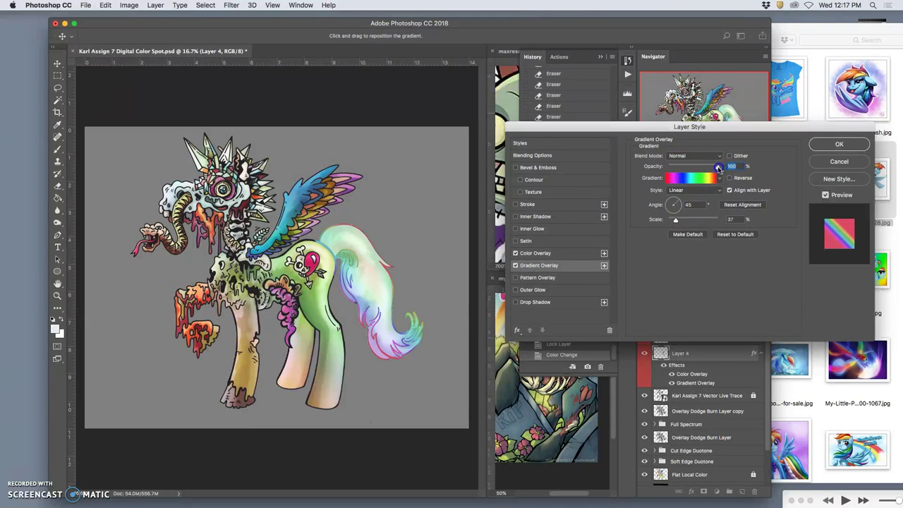
drag(677, 221, 691, 223)
mouse_move(682, 222)
mouse_down()
mouse_move(698, 222)
mouse_move(681, 222)
mouse_up()
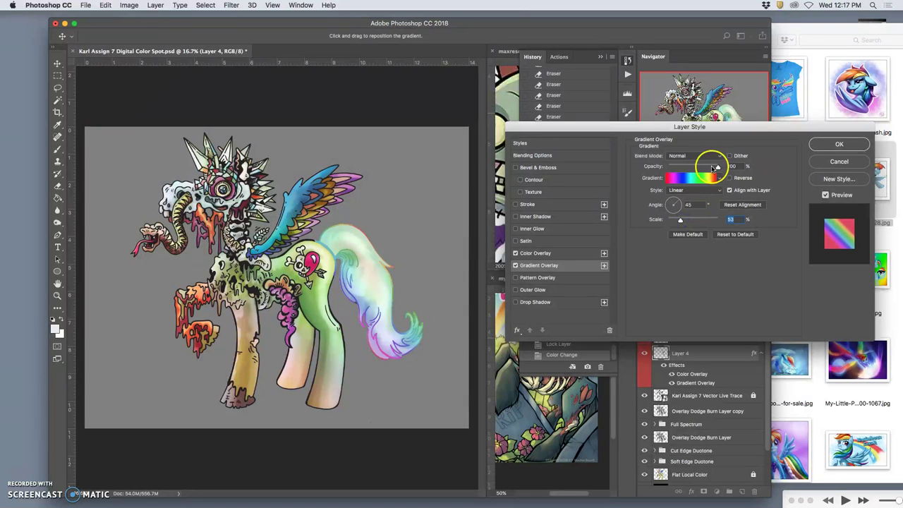
drag(717, 167, 697, 167)
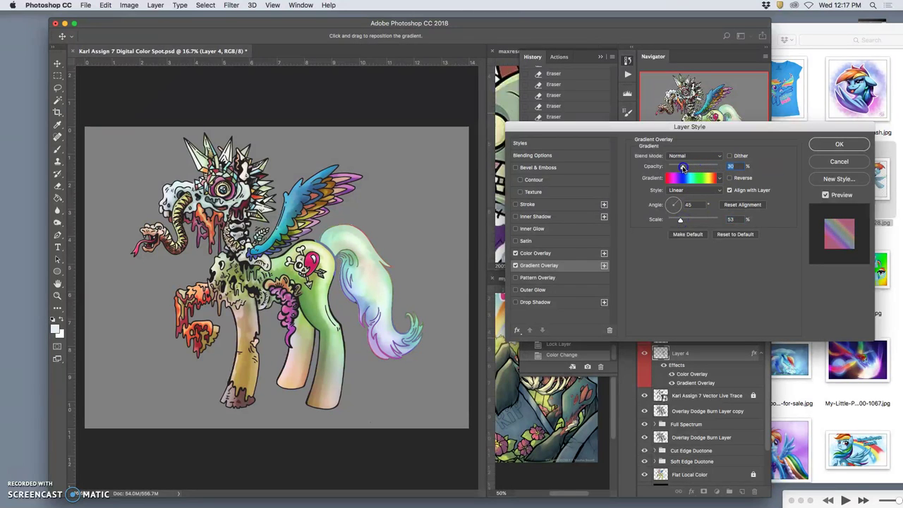
Apply Layer 4's layer style and show the black background layer.
click(838, 145)
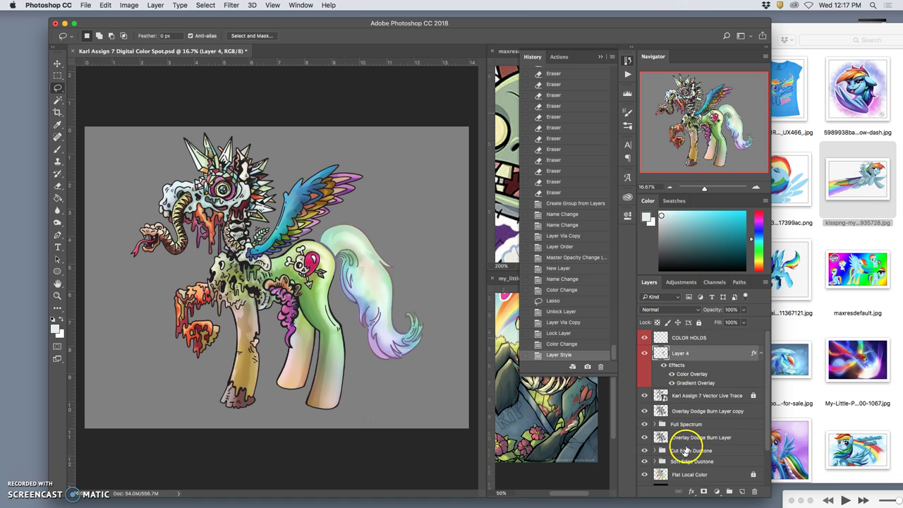
scroll(678, 445, down, 3)
click(645, 447)
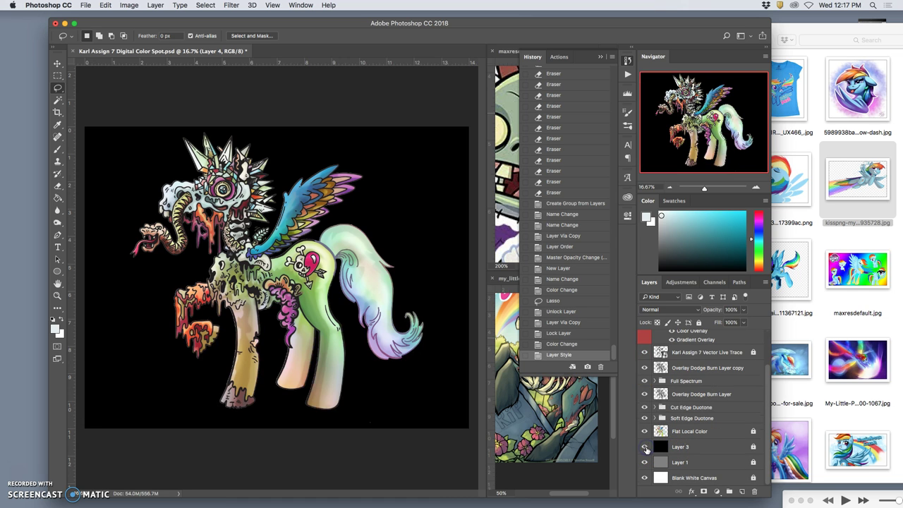
scroll(653, 424, up, 2)
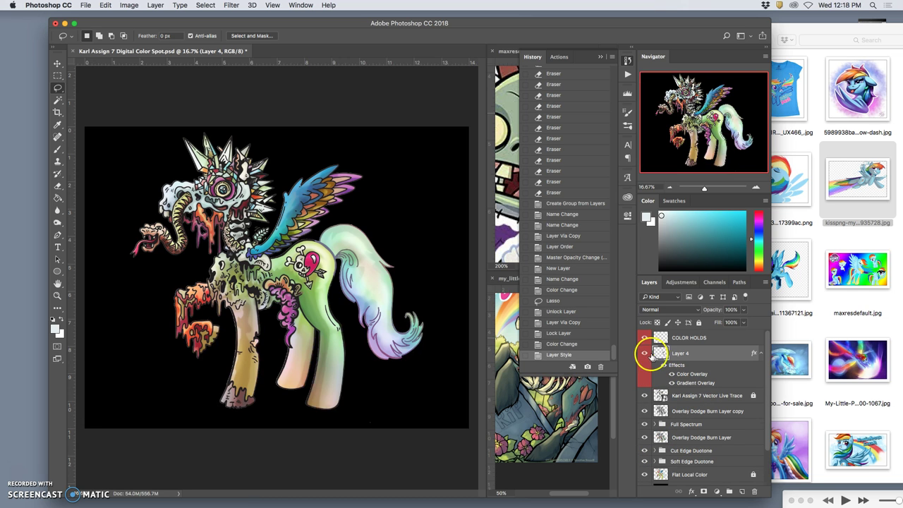
Toggle Layer 4's visibility several times to compare the tinted tail with the original.
click(646, 353)
click(647, 354)
click(647, 354)
click(646, 354)
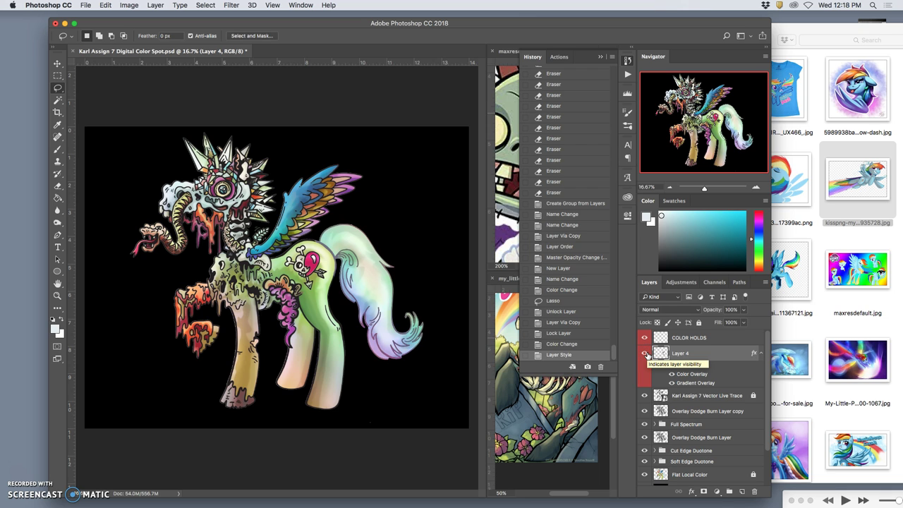
click(646, 353)
click(646, 353)
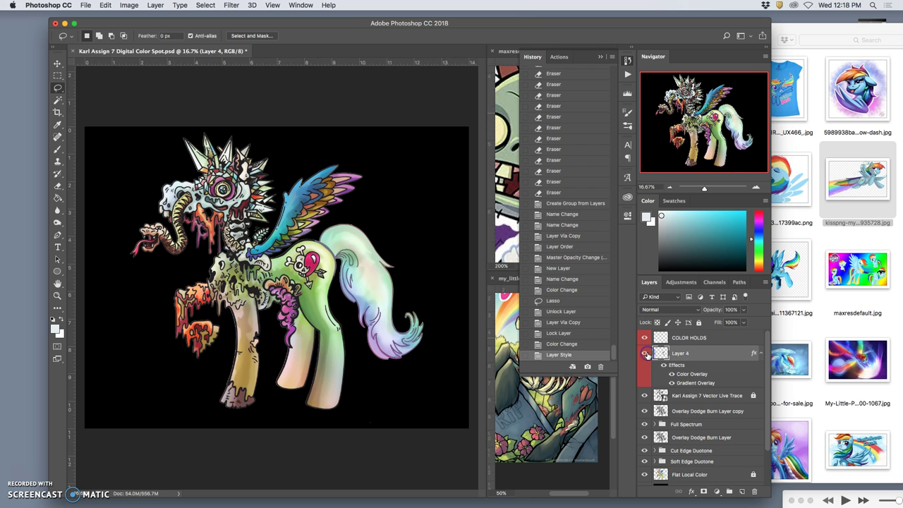
scroll(691, 446, down, 1)
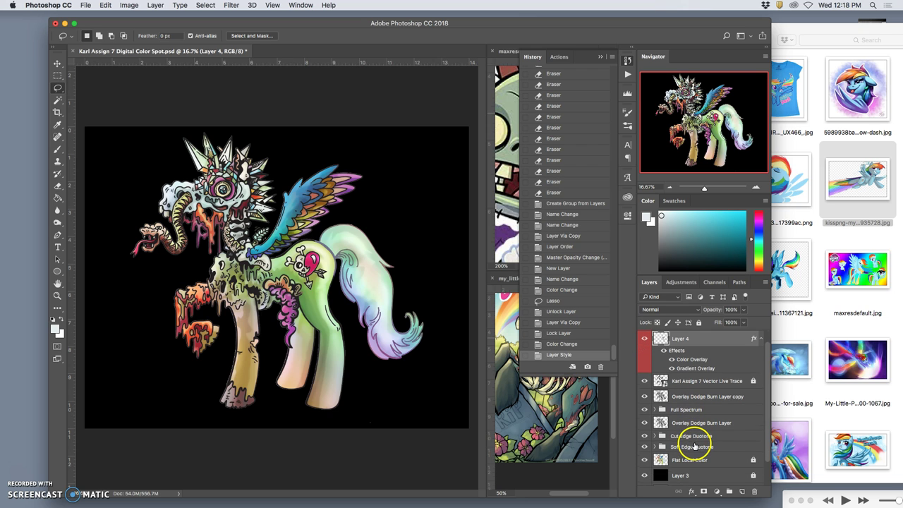
scroll(682, 447, down, 2)
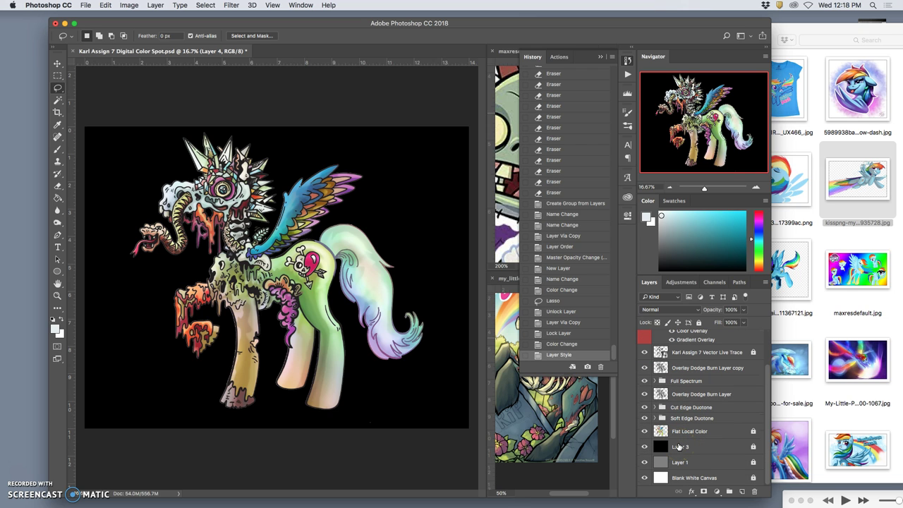
key(super+plus)
key(super+minus)
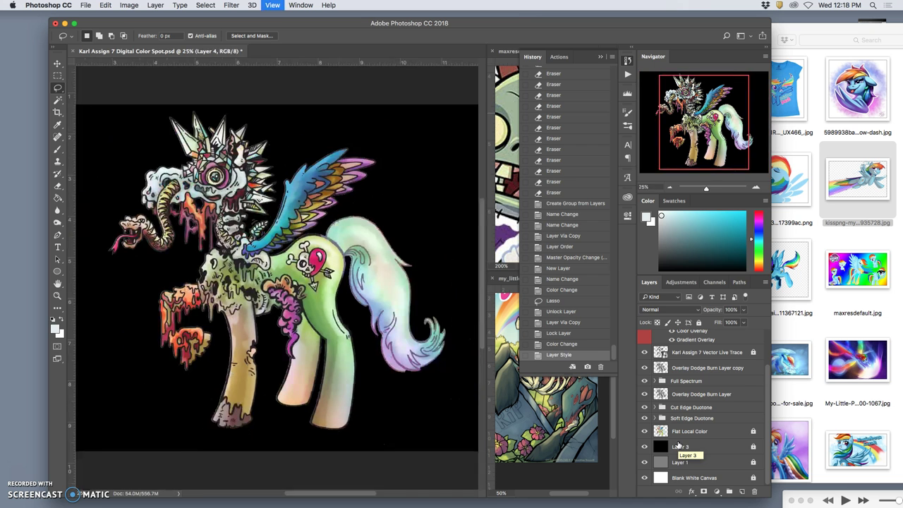
click(674, 436)
scroll(675, 373, up, 3)
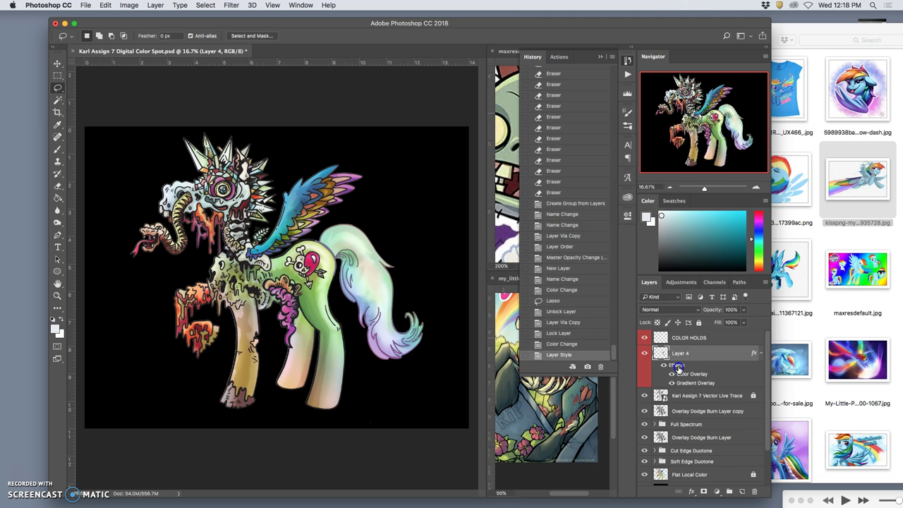
Add an Outer Glow to Layer 4 with 23% opacity, noise 7, gradient fill, 29% range, 40 px size.
double_click(677, 367)
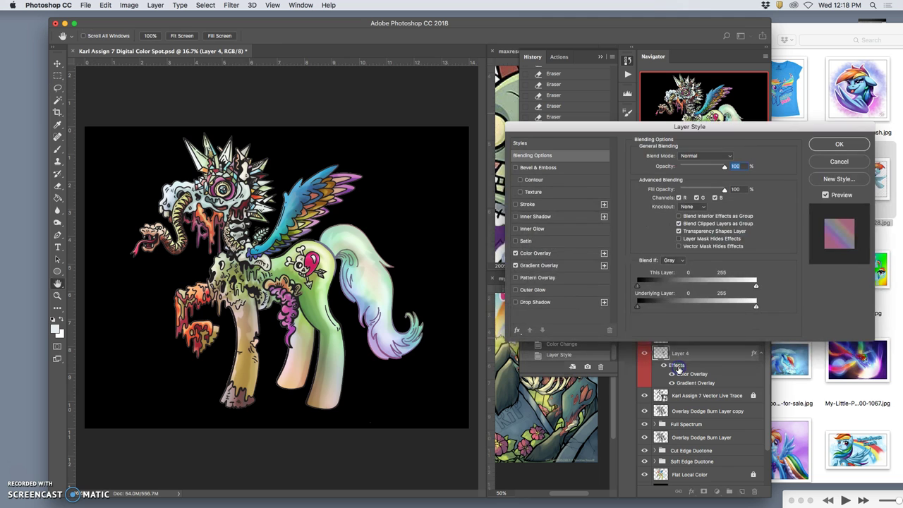
click(516, 290)
click(537, 290)
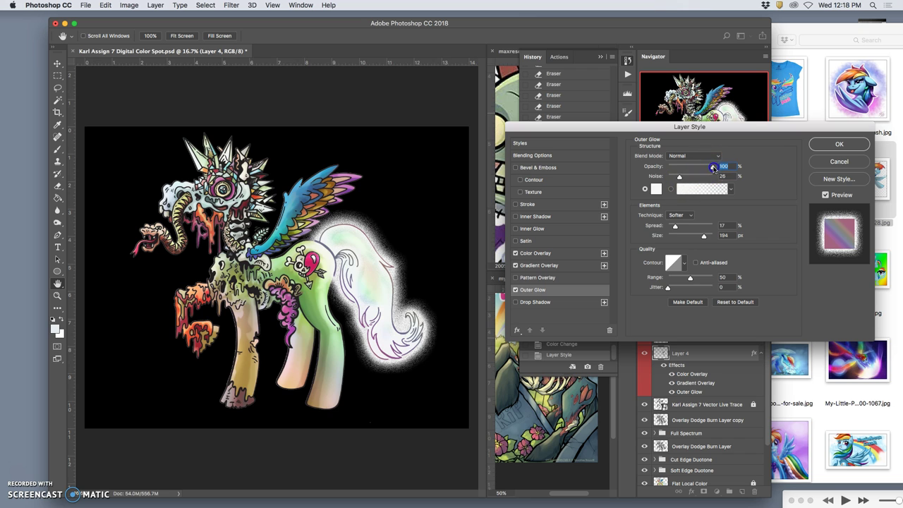
drag(713, 167, 679, 168)
click(657, 189)
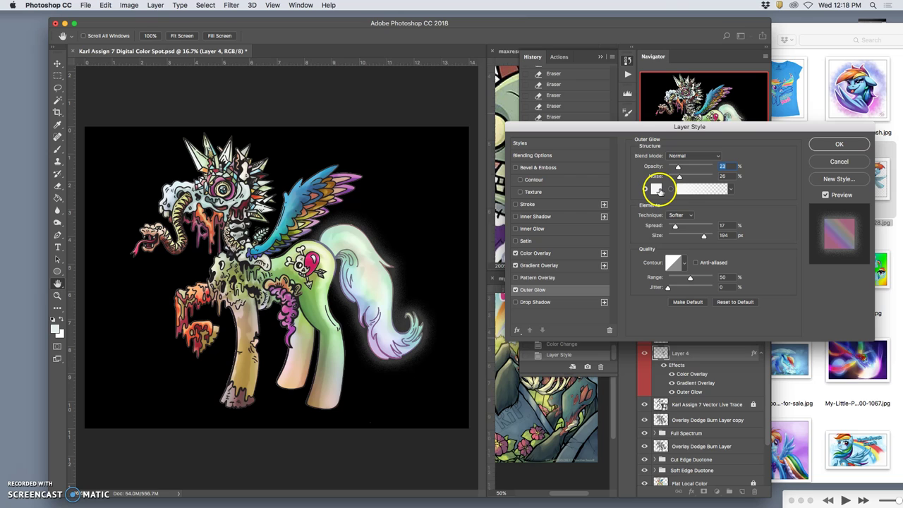
click(671, 189)
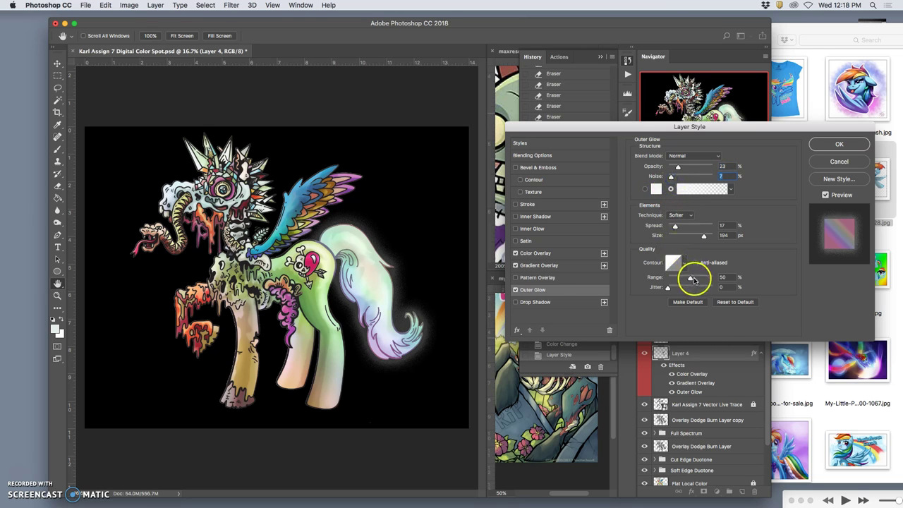
drag(690, 277, 681, 277)
drag(704, 238, 676, 239)
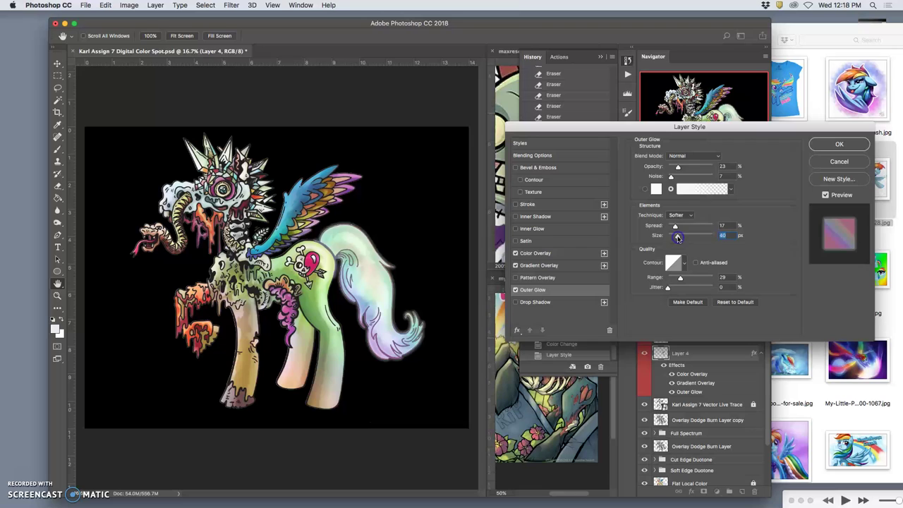
Try Lighten and Soft Light for the glow's blend mode, settling on Pin Light.
click(688, 156)
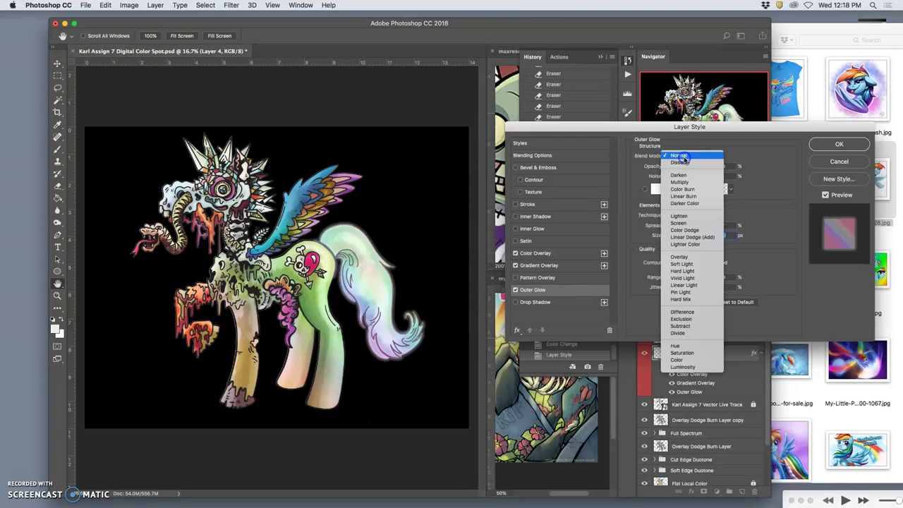
click(685, 216)
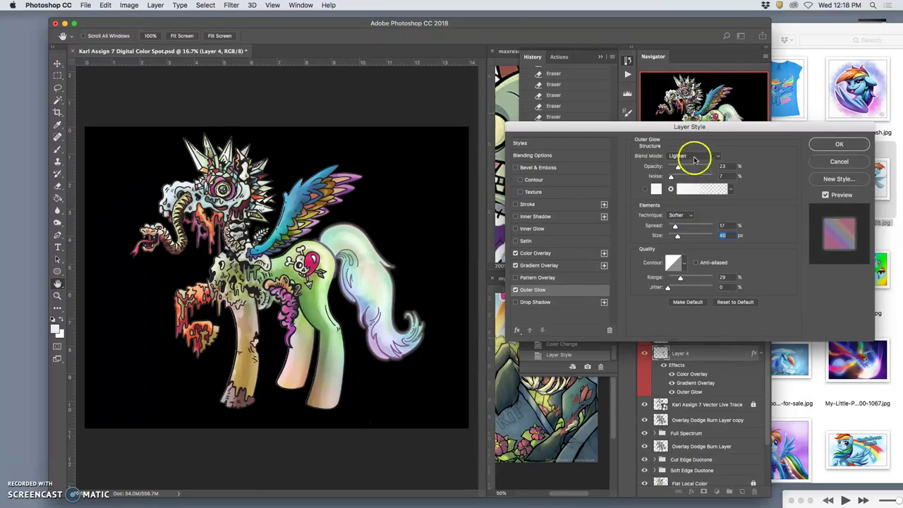
click(694, 159)
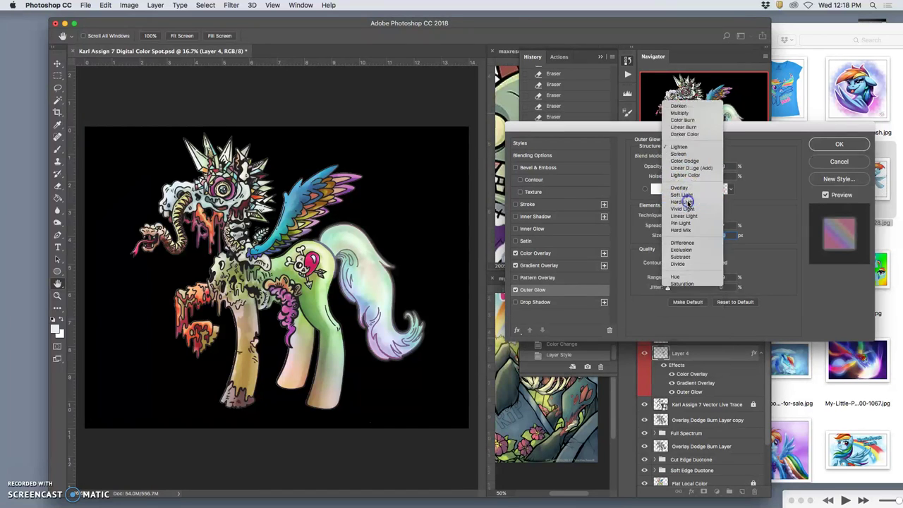
click(687, 197)
click(693, 156)
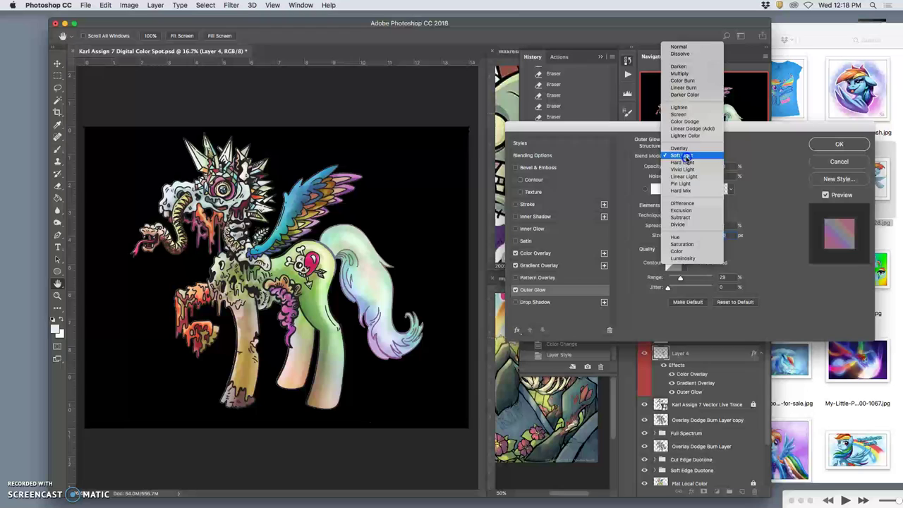
click(685, 183)
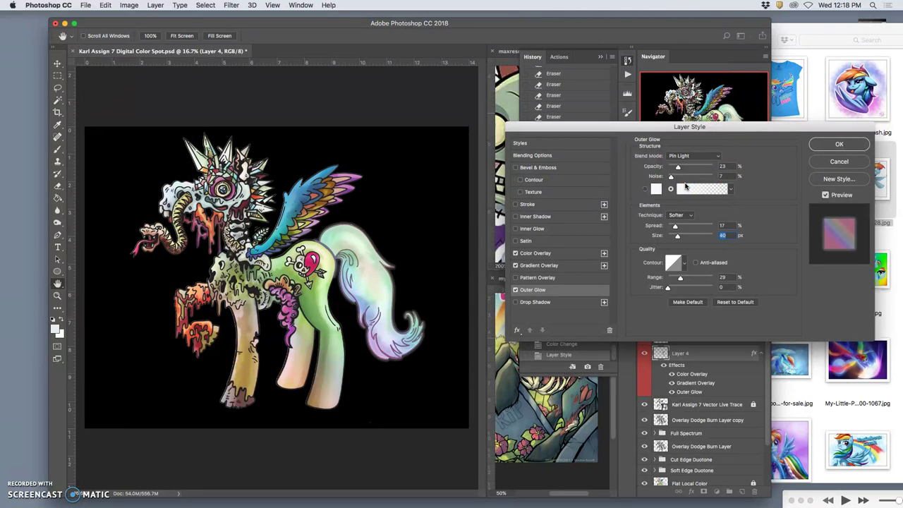
Widen the outer glow to 139 px with 7% spread and about 41% opacity.
super+click(440, 264)
super+click(437, 261)
drag(428, 246, 423, 247)
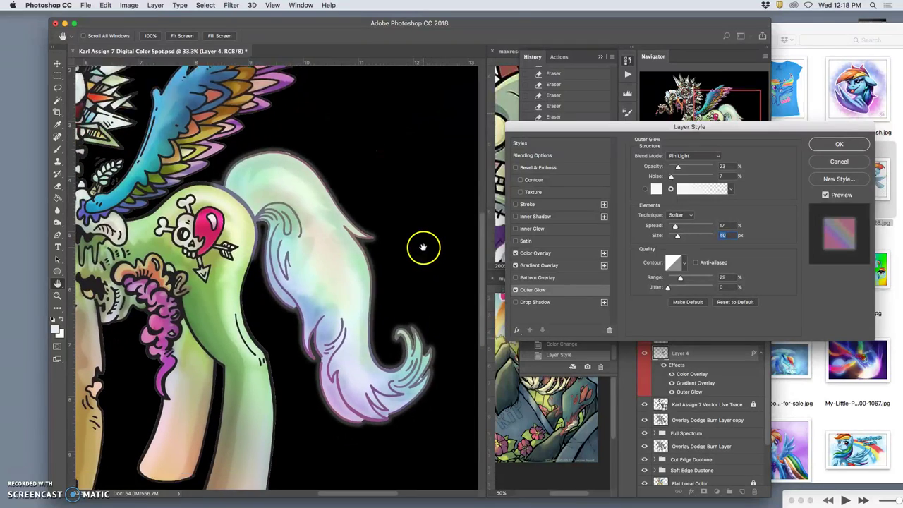
super+click(391, 238)
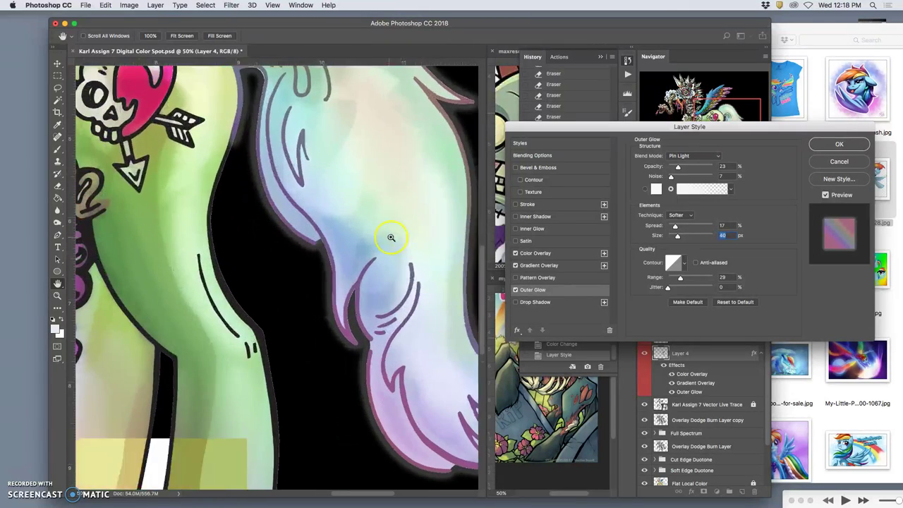
alt+super+click(393, 236)
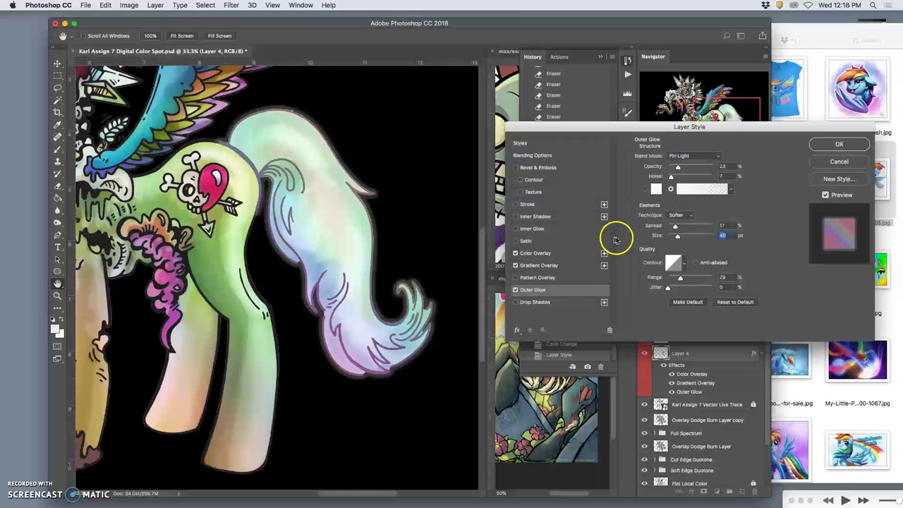
key(super+minus)
mouse_move(676, 226)
mouse_down()
mouse_move(684, 227)
mouse_move(674, 237)
mouse_up()
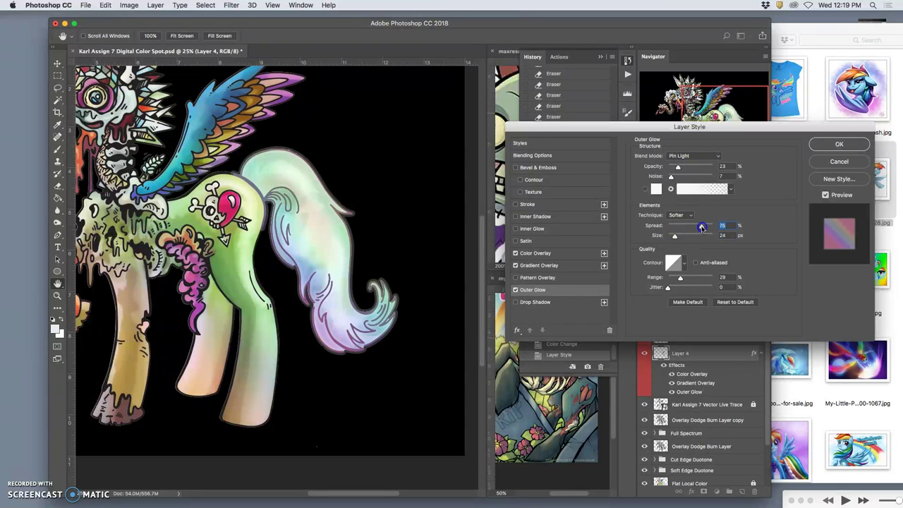
drag(702, 226, 671, 228)
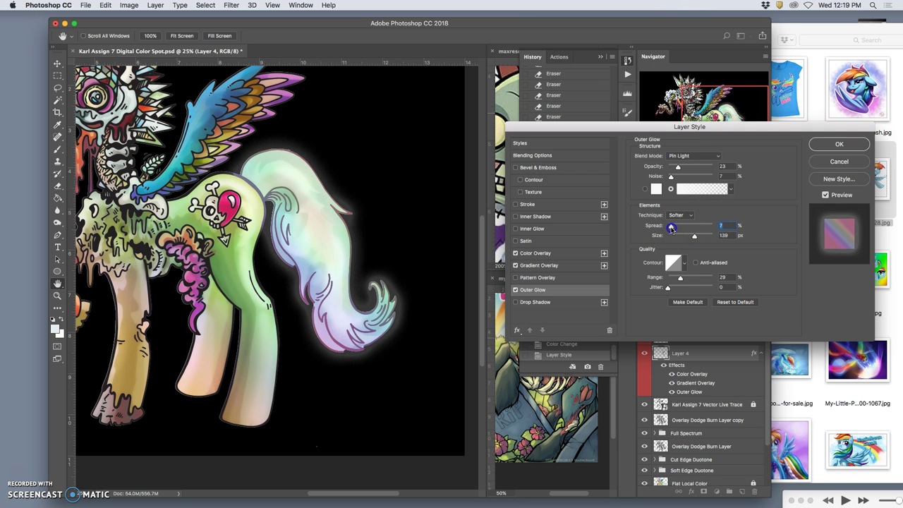
drag(679, 167, 689, 169)
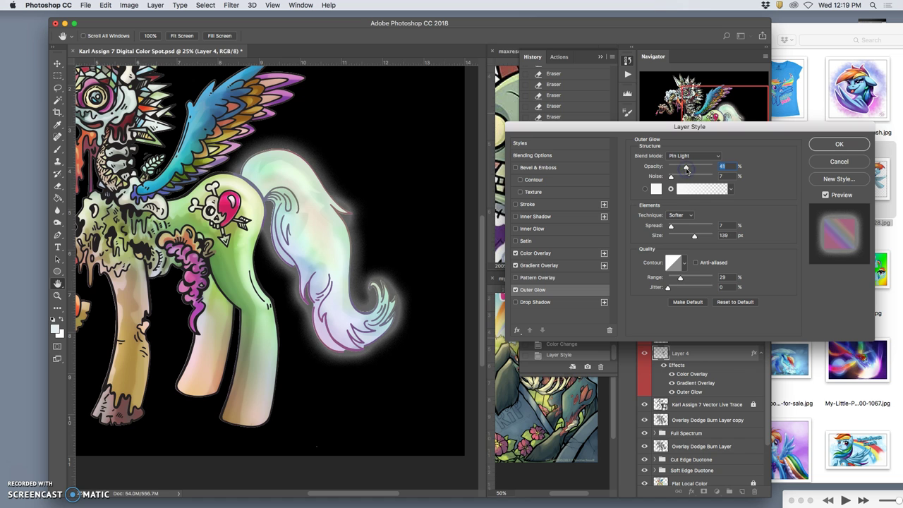
Try several presets for the glow gradient and settle on Transparent Rainbow.
click(688, 188)
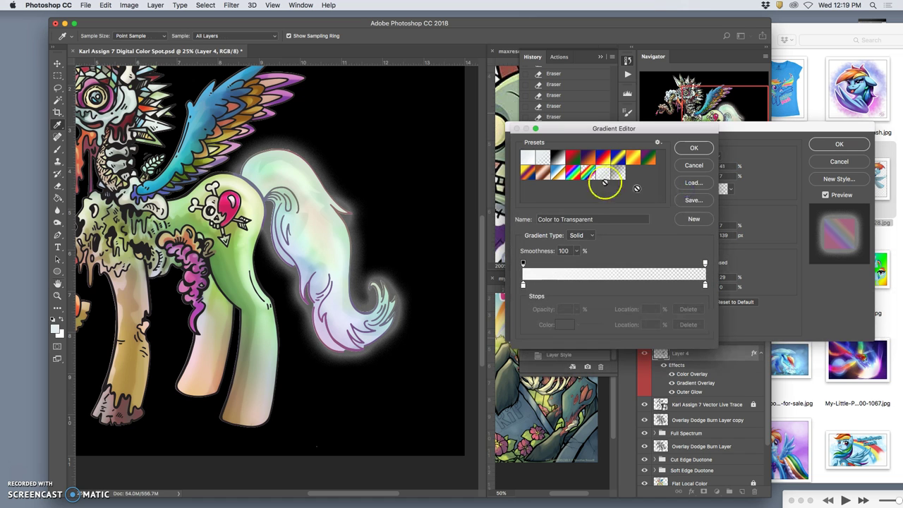
click(576, 173)
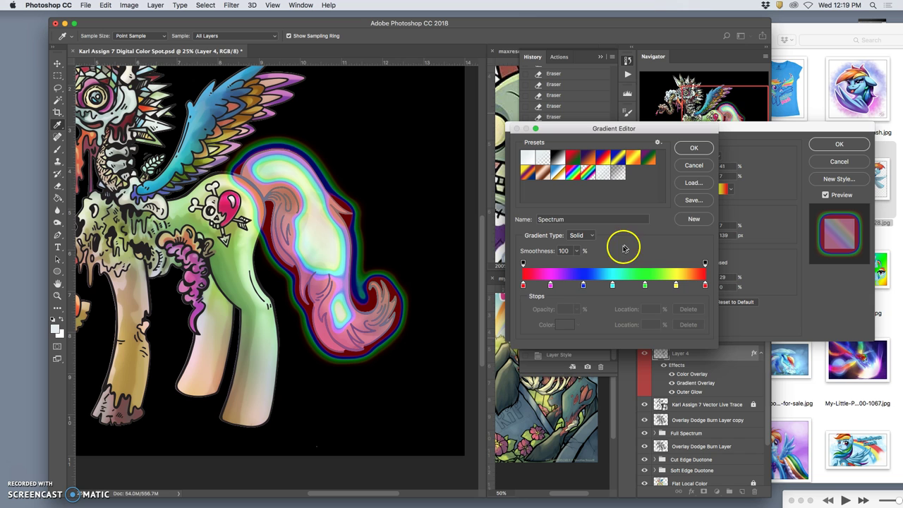
click(588, 174)
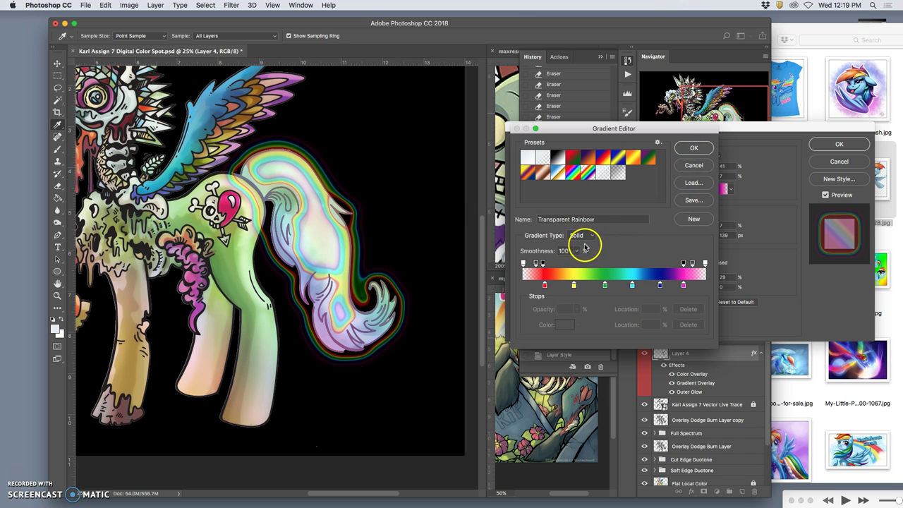
click(588, 159)
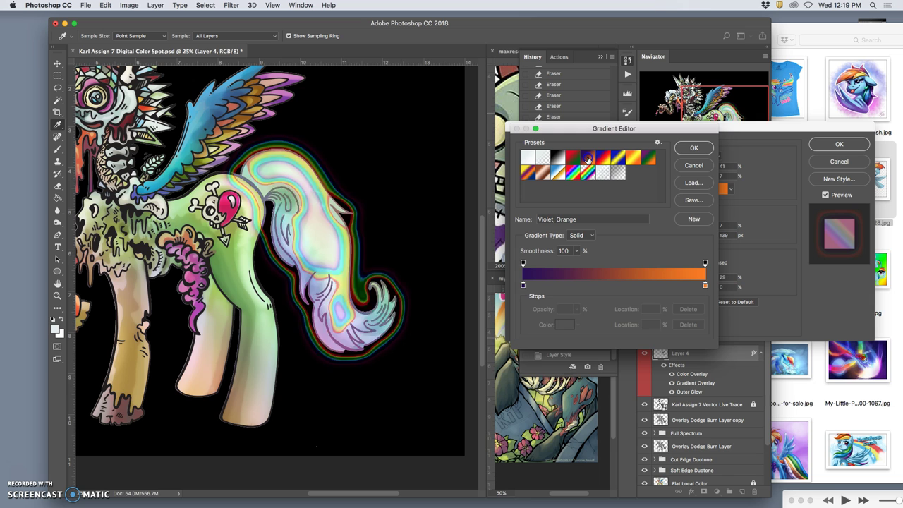
click(544, 173)
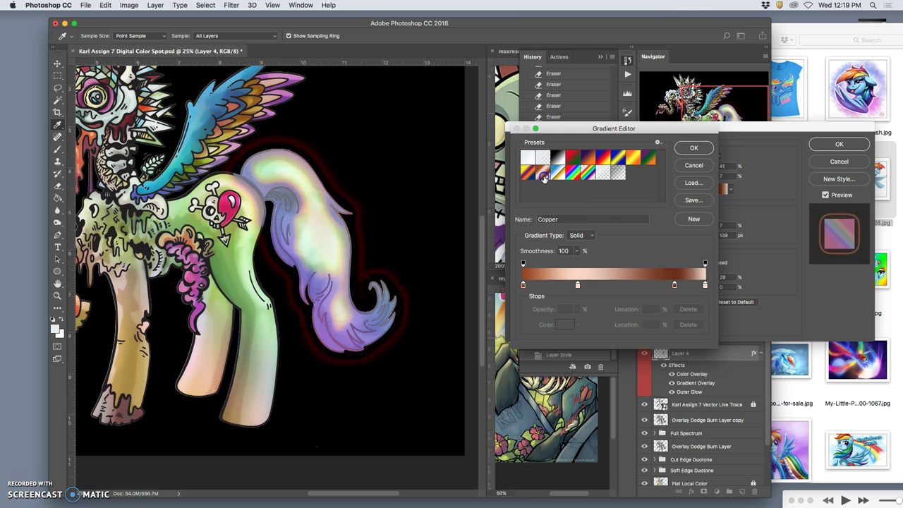
click(533, 175)
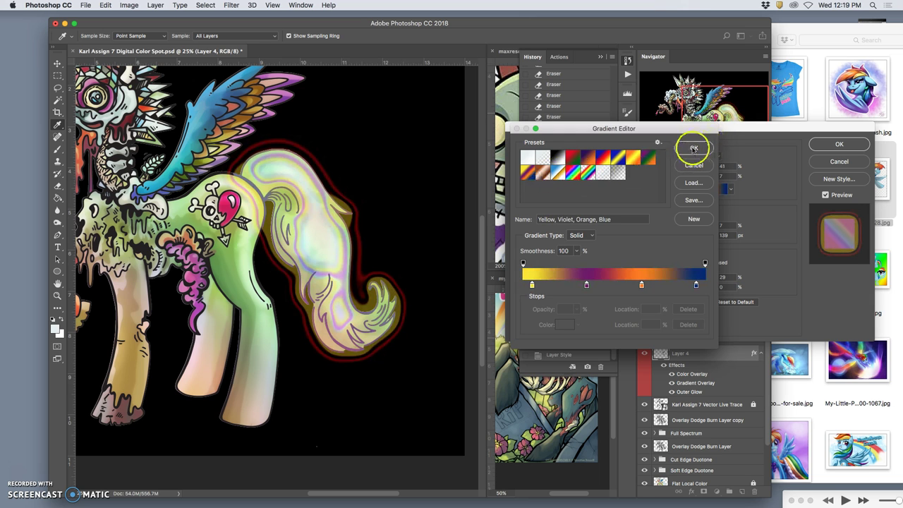
click(575, 175)
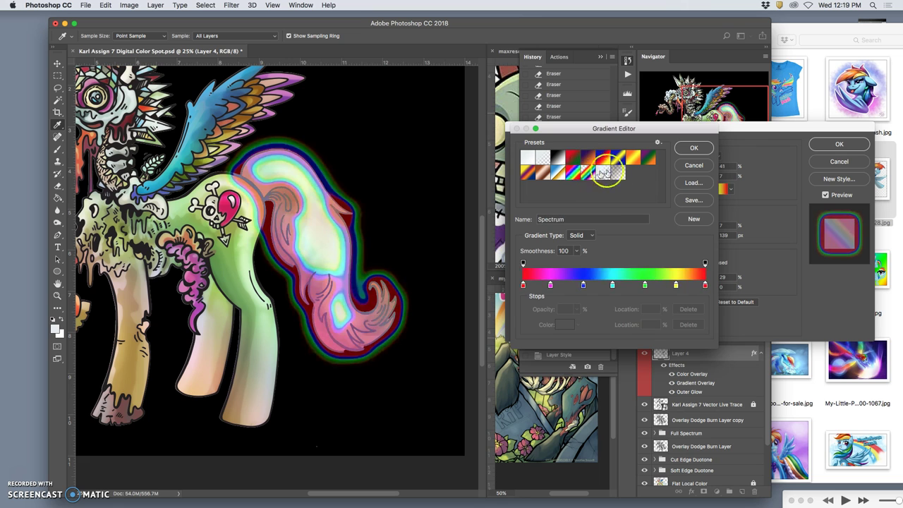
click(590, 173)
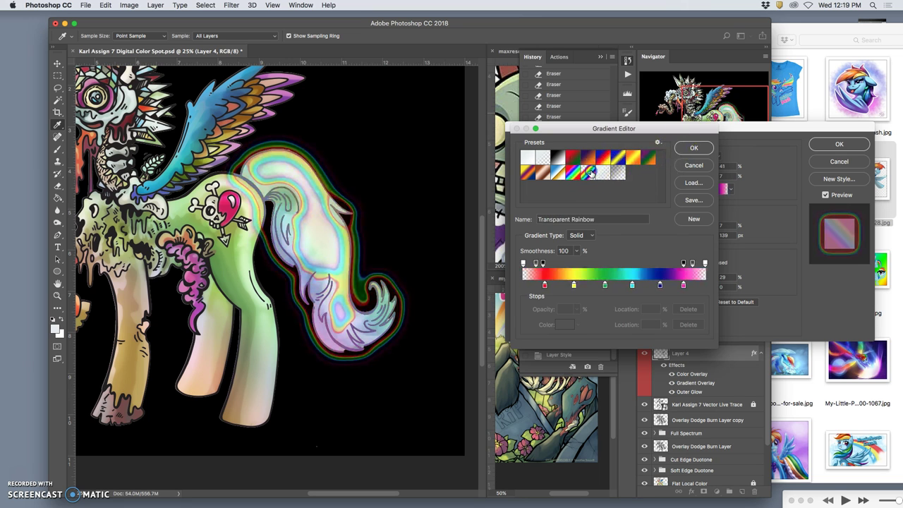
click(695, 147)
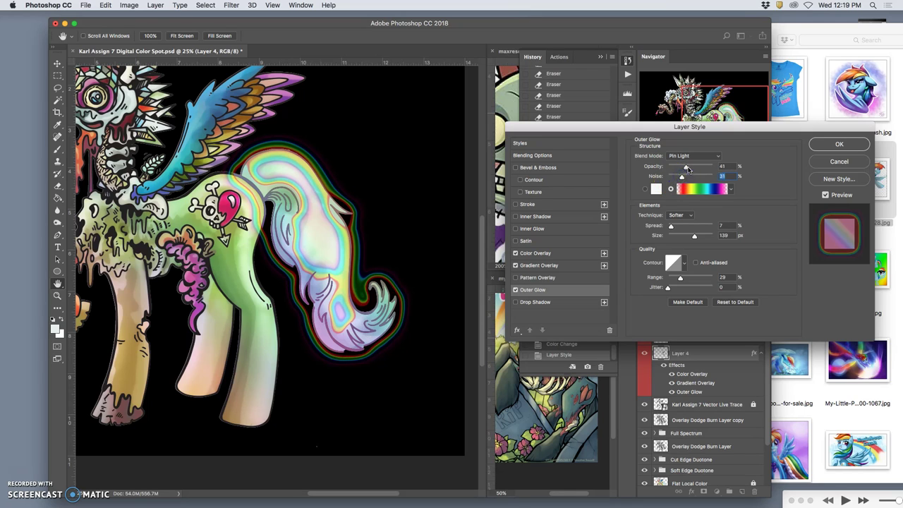
Set the glow to 13% opacity, 9% spread and 5% range, and save it as the default.
drag(686, 167, 676, 168)
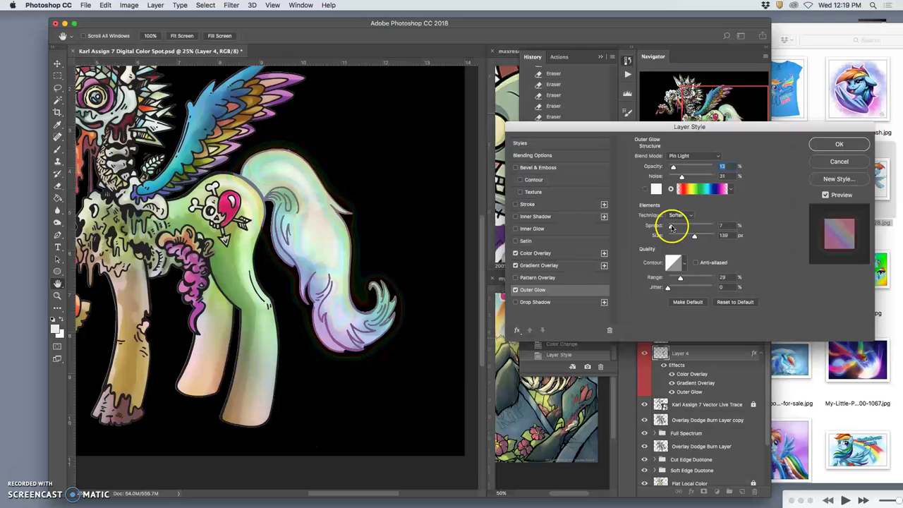
drag(671, 226, 672, 225)
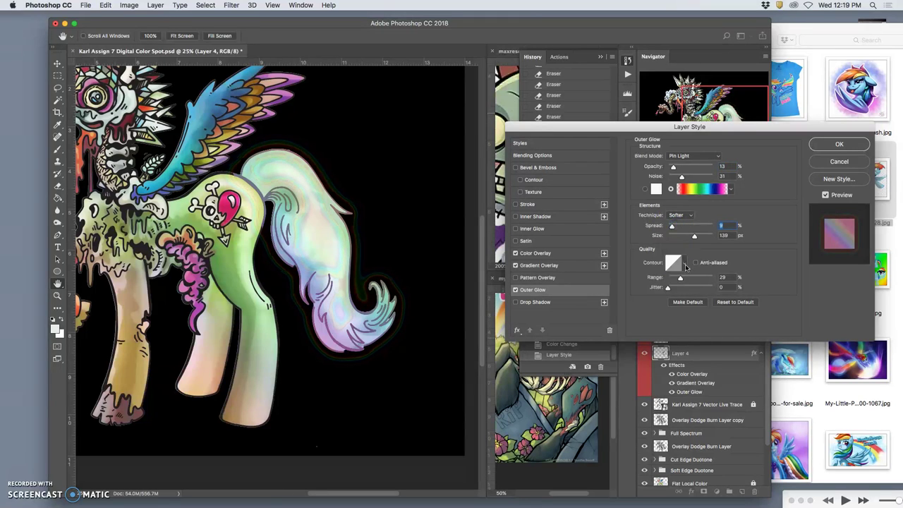
drag(681, 278, 670, 279)
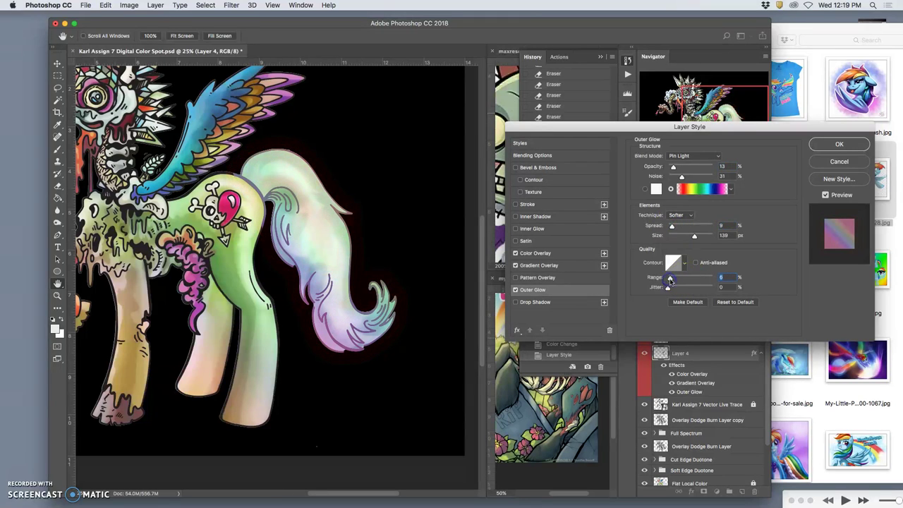
click(682, 304)
drag(319, 232, 367, 216)
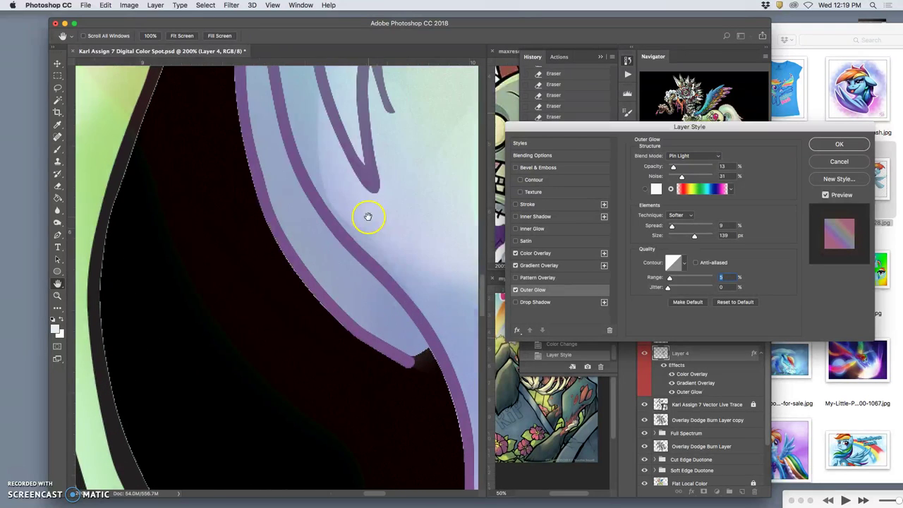
scroll(367, 217, up, 2)
scroll(381, 206, right, 8)
scroll(375, 208, left, 5)
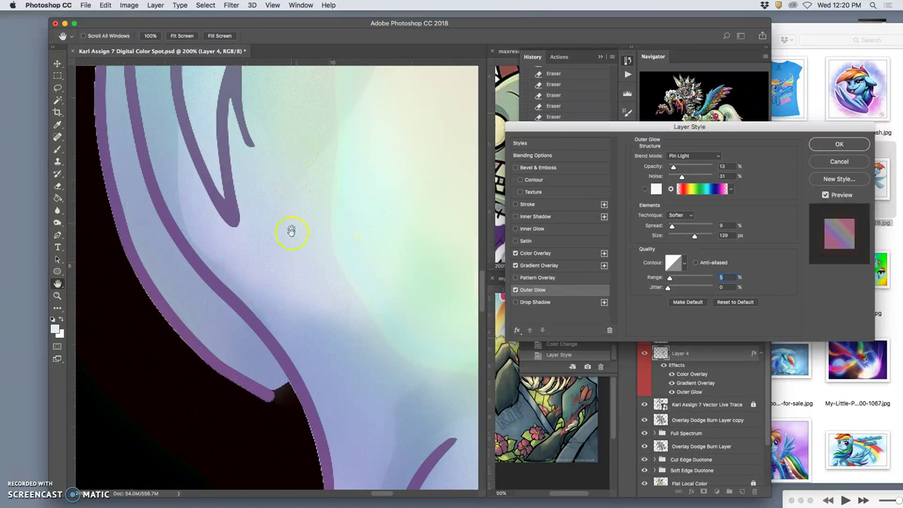
scroll(299, 222, down, 10)
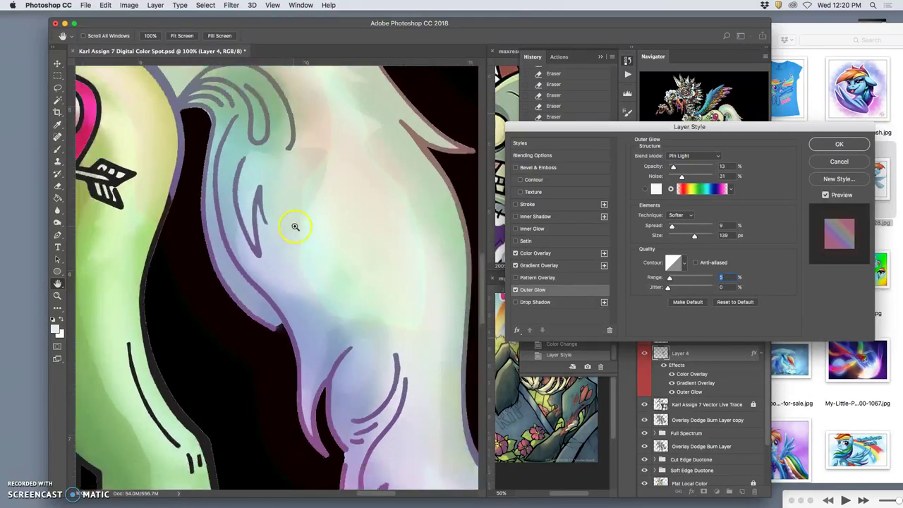
scroll(355, 232, down, 2)
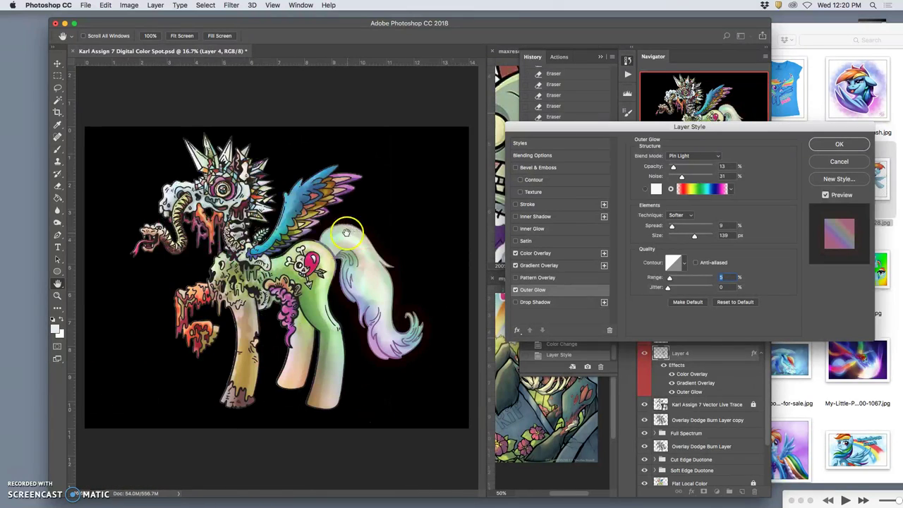
Apply the outer glow and rasterize Layer 4's layer style.
click(827, 145)
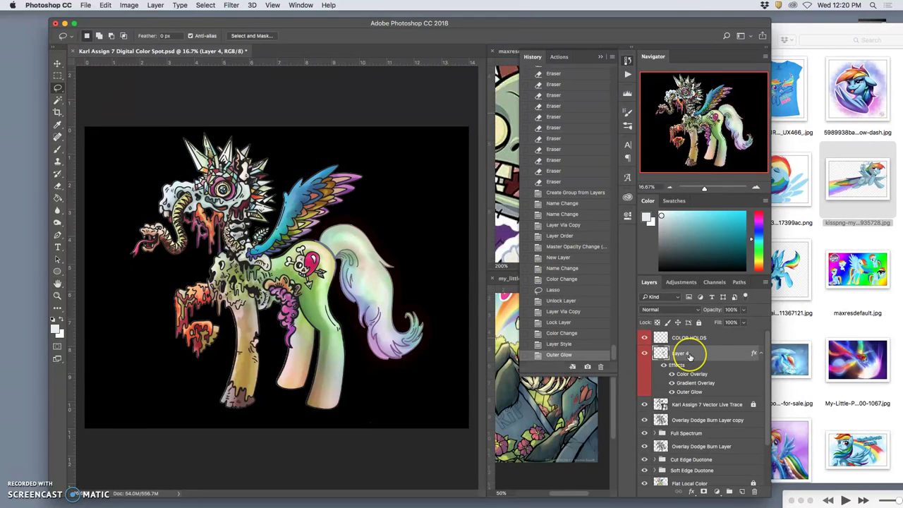
right_click(689, 355)
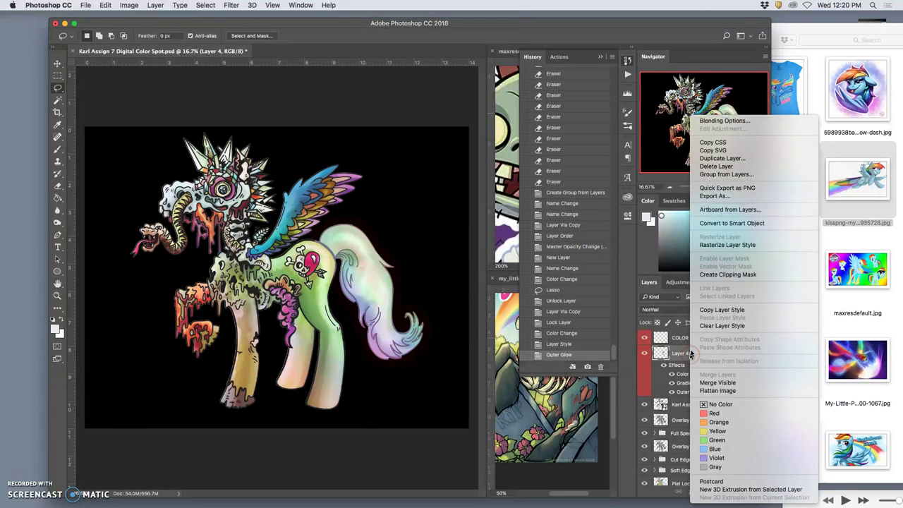
click(728, 245)
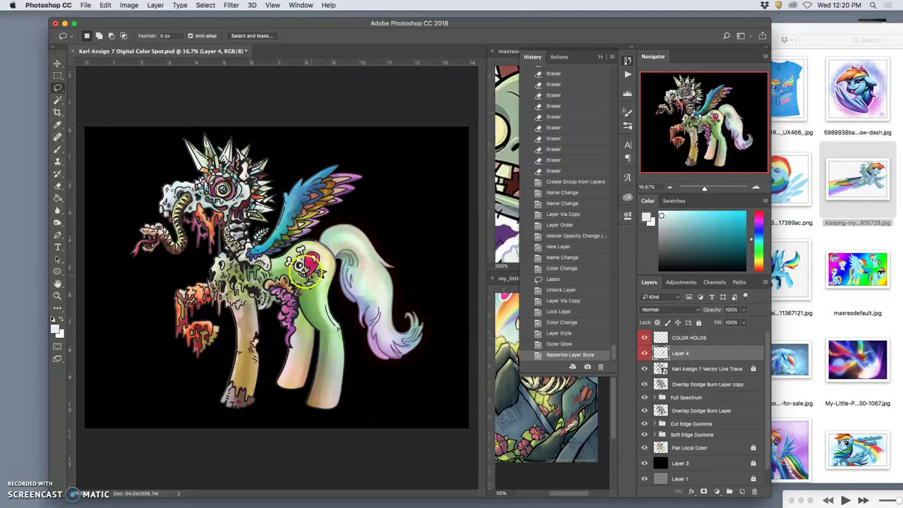
Erase the stray dark colour over the back and around the flank heart.
click(58, 187)
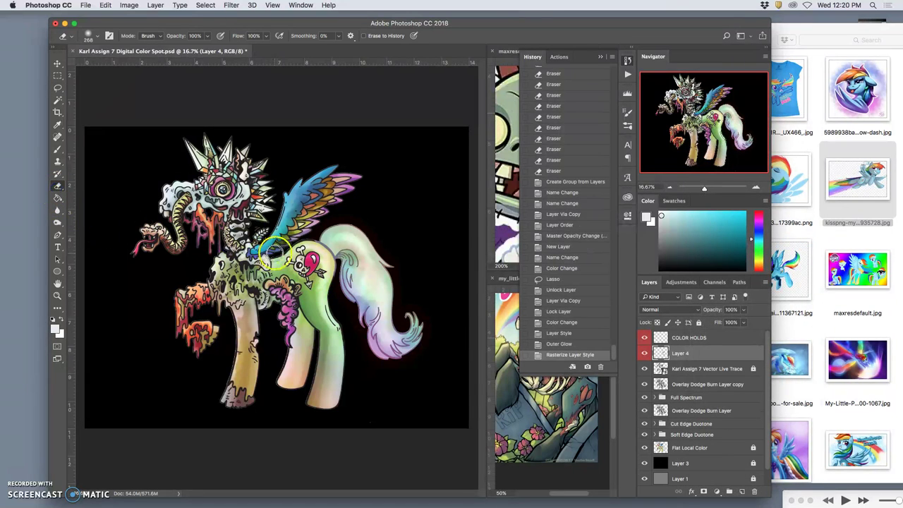
drag(277, 252, 312, 250)
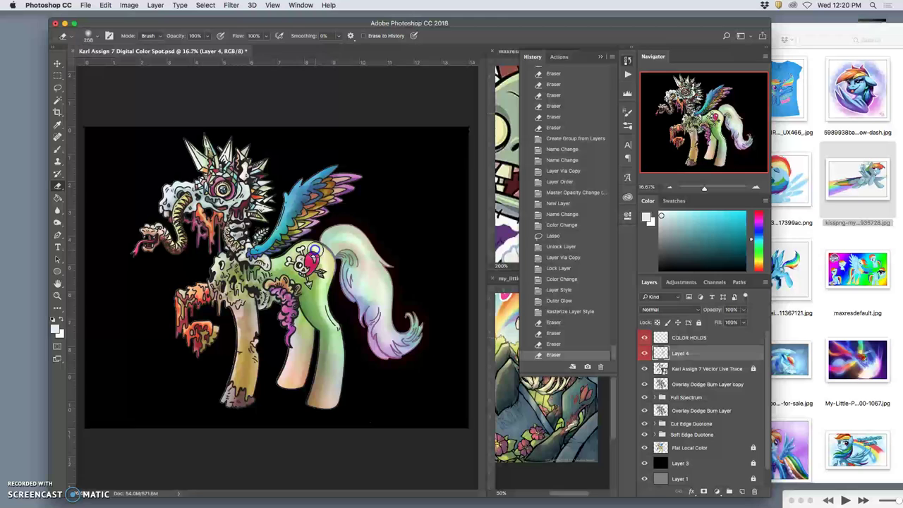
drag(313, 249, 328, 271)
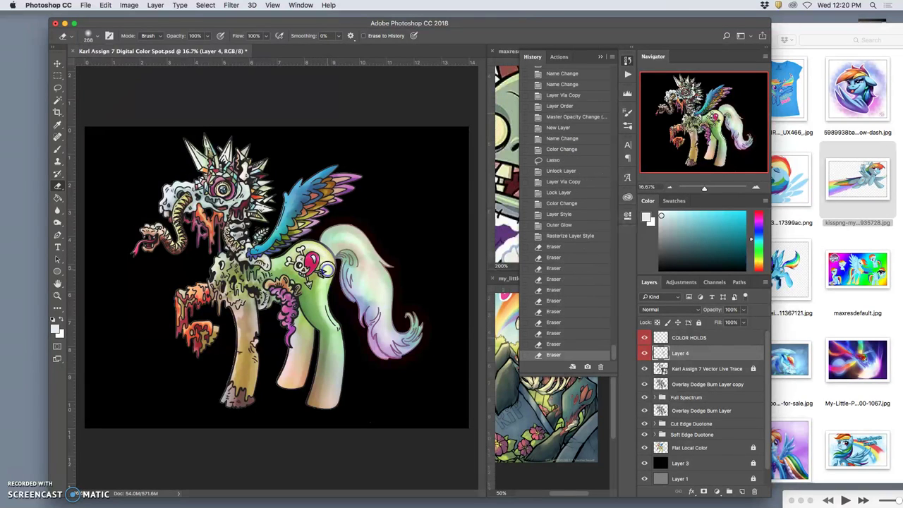
click(327, 267)
click(328, 267)
click(326, 267)
click(327, 265)
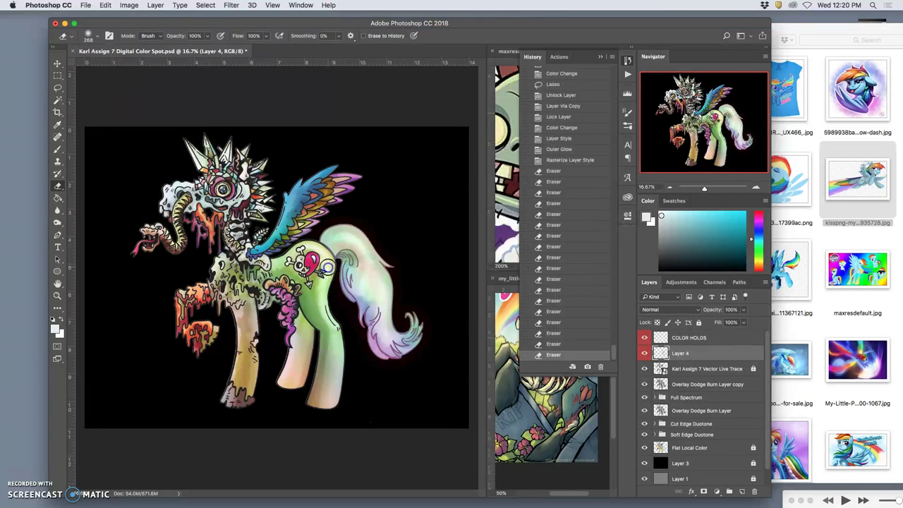
key(super+plus)
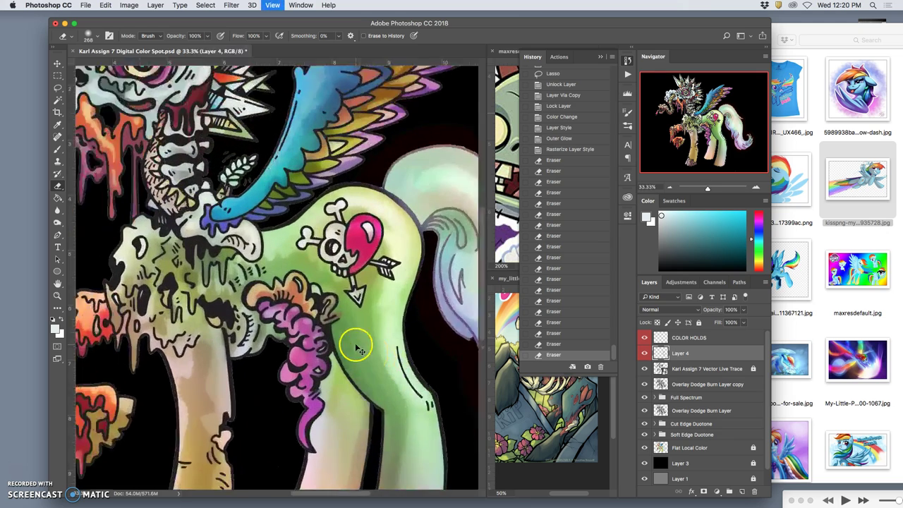
key(super+plus)
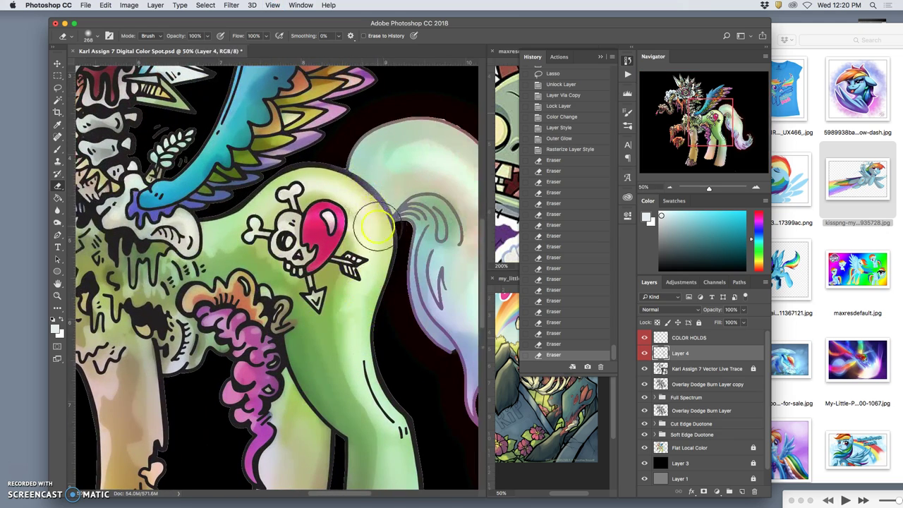
scroll(353, 261, right, 5)
scroll(343, 276, down, 3)
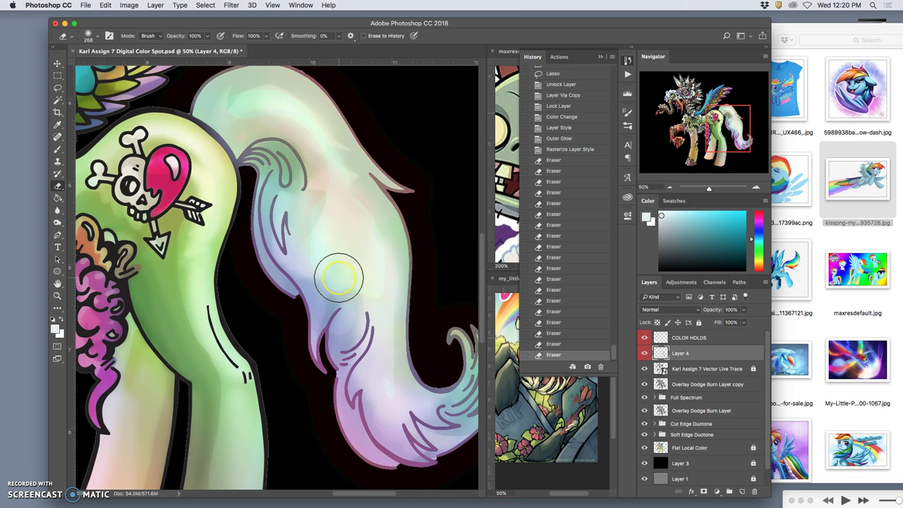
key(super+minus)
key(super+minus)
key(super+minus)
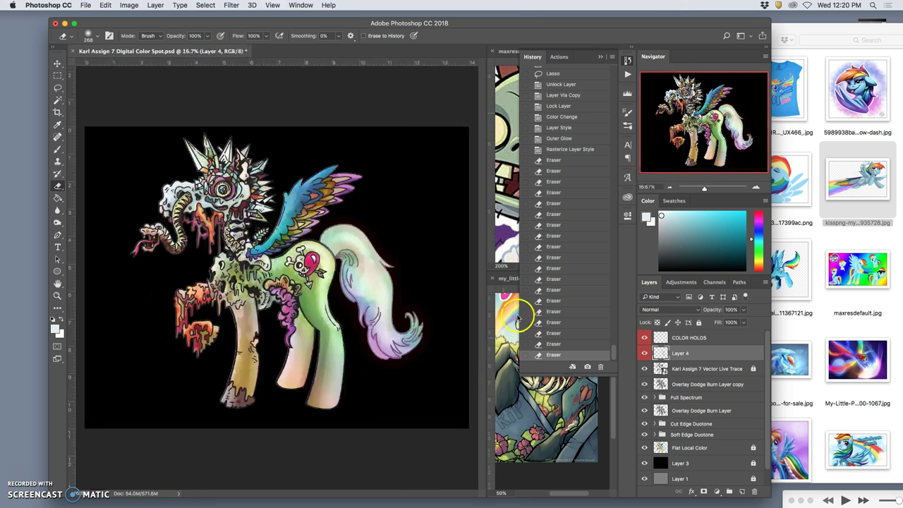
Hide the black Layer 3 and erase glow near the tail tip.
click(645, 463)
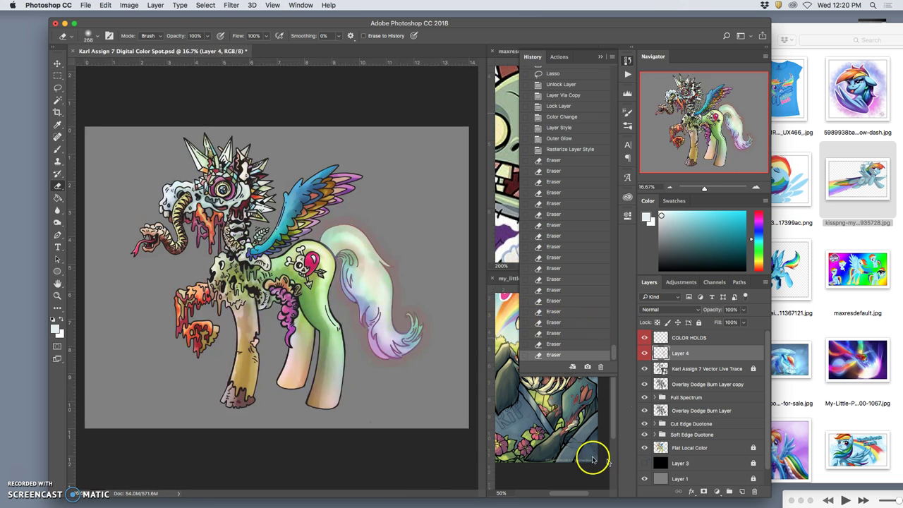
click(421, 357)
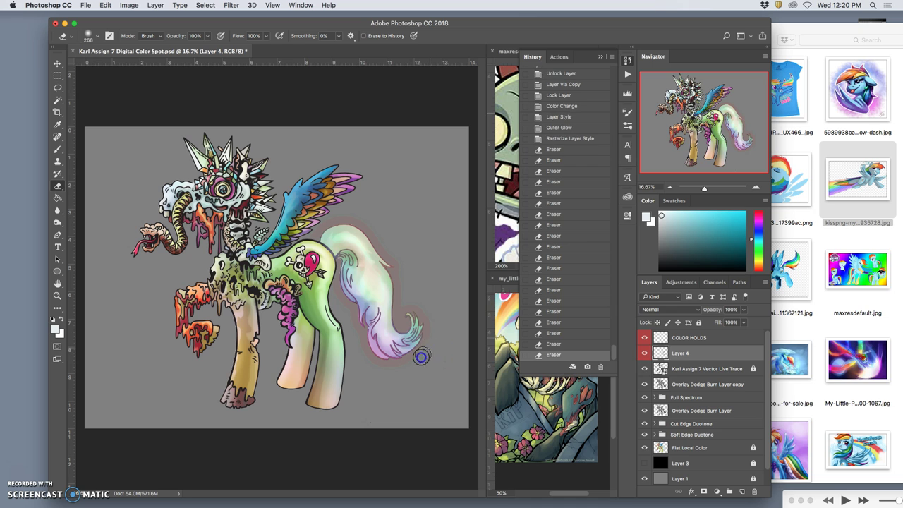
click(425, 303)
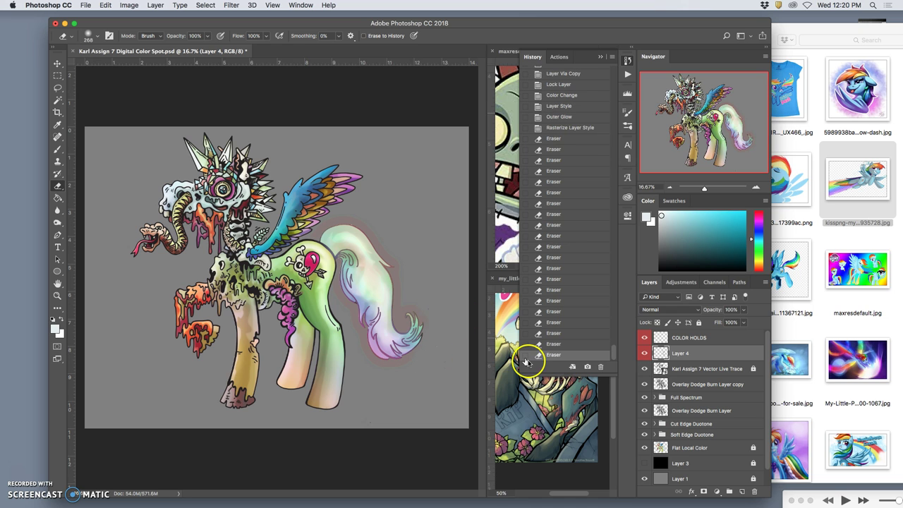
Magic Wand the empty area on the line-art layer, then clear the selection.
click(690, 369)
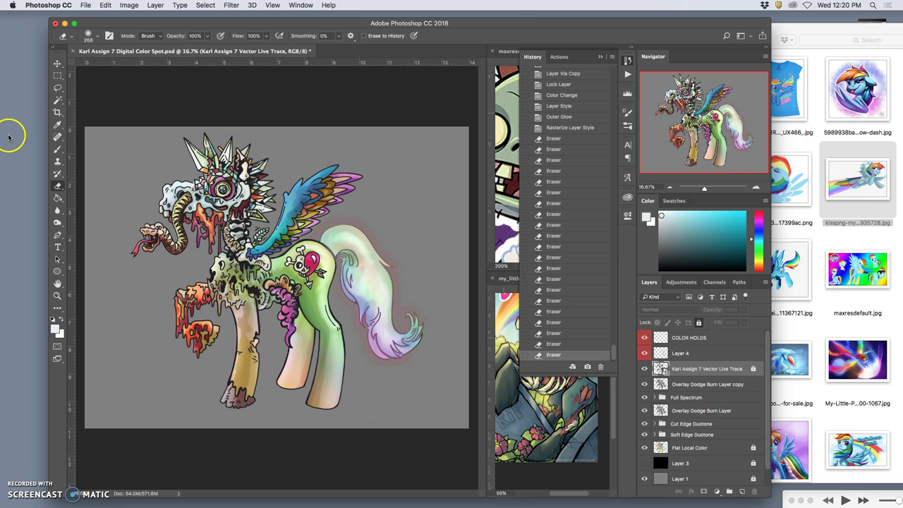
click(58, 100)
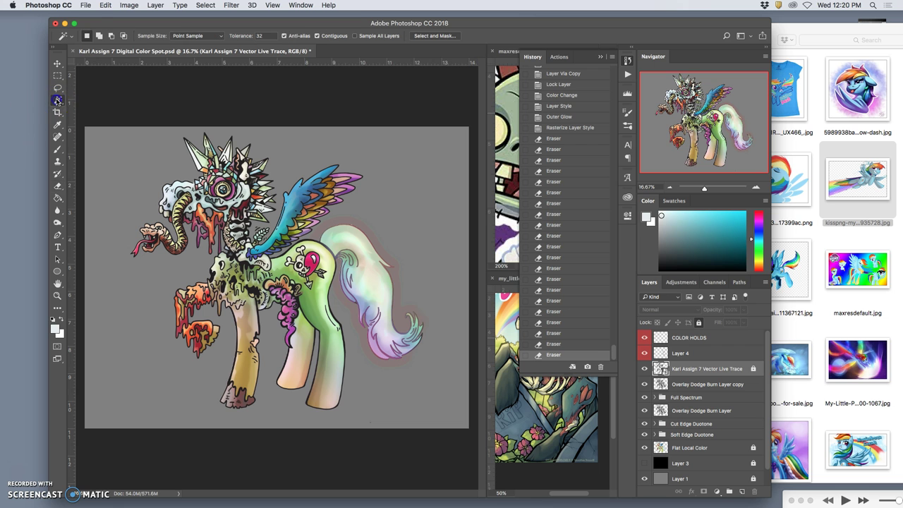
click(403, 205)
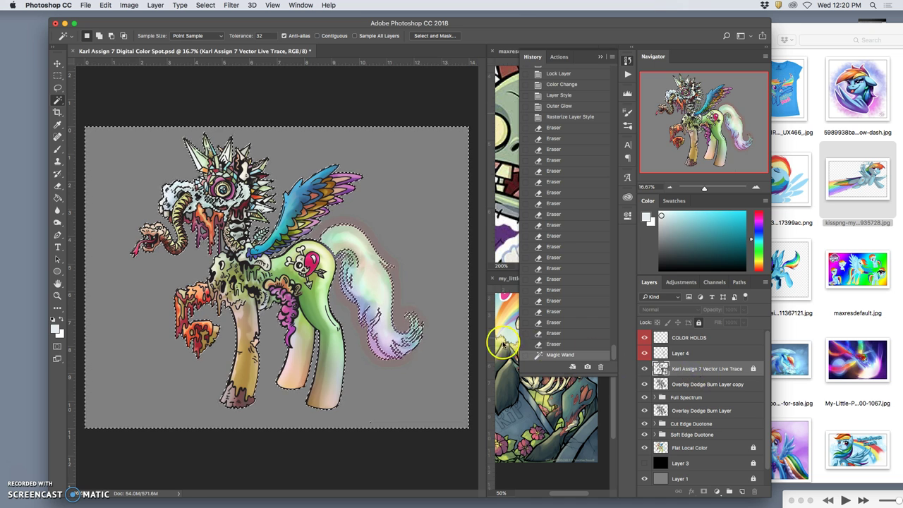
click(58, 87)
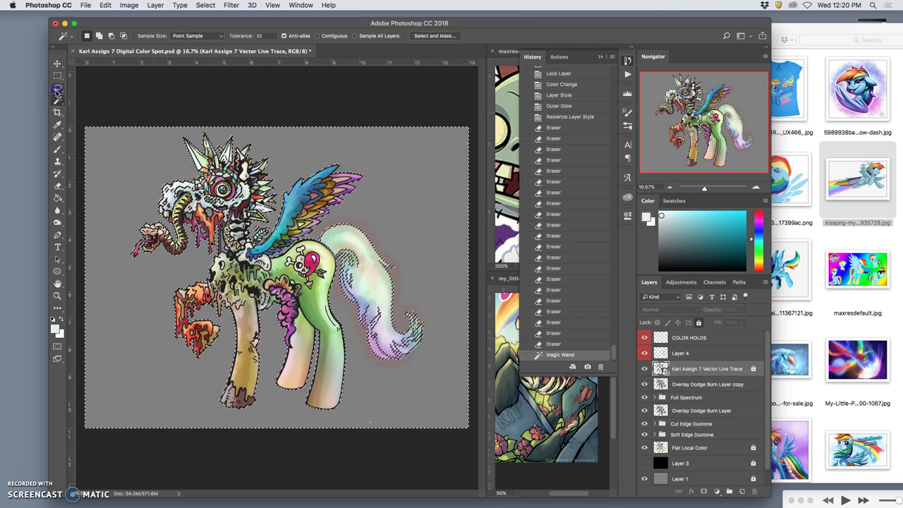
click(407, 216)
Erase the pink glow around the wing and the top of the tail on Layer 4.
click(58, 186)
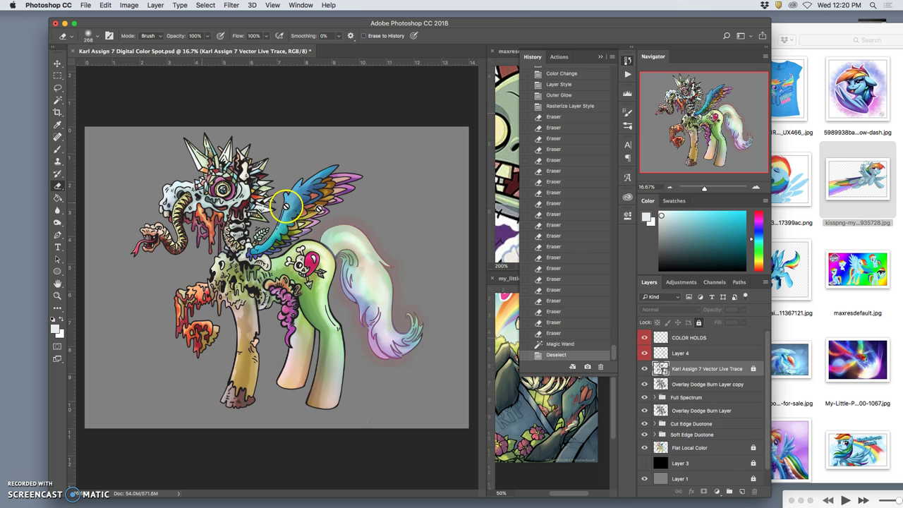
click(694, 353)
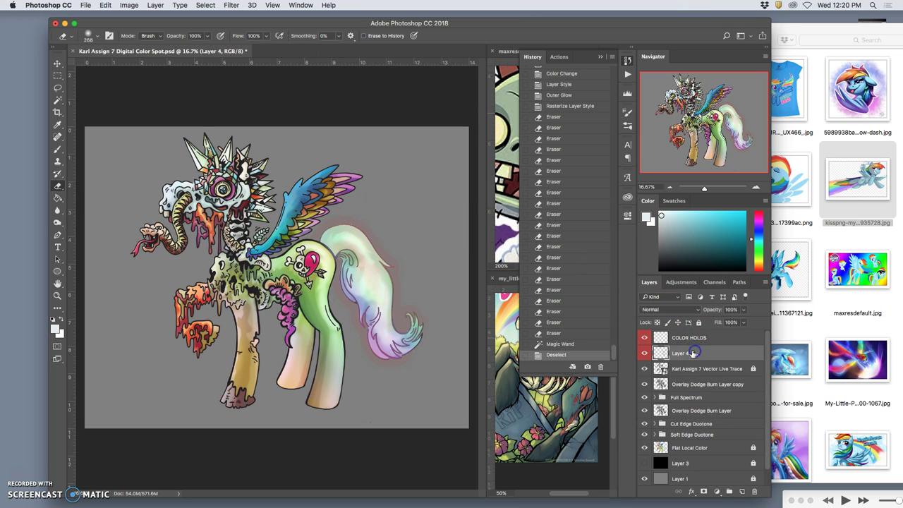
mouse_move(437, 233)
mouse_down()
mouse_move(375, 221)
mouse_move(344, 173)
mouse_move(318, 222)
mouse_up()
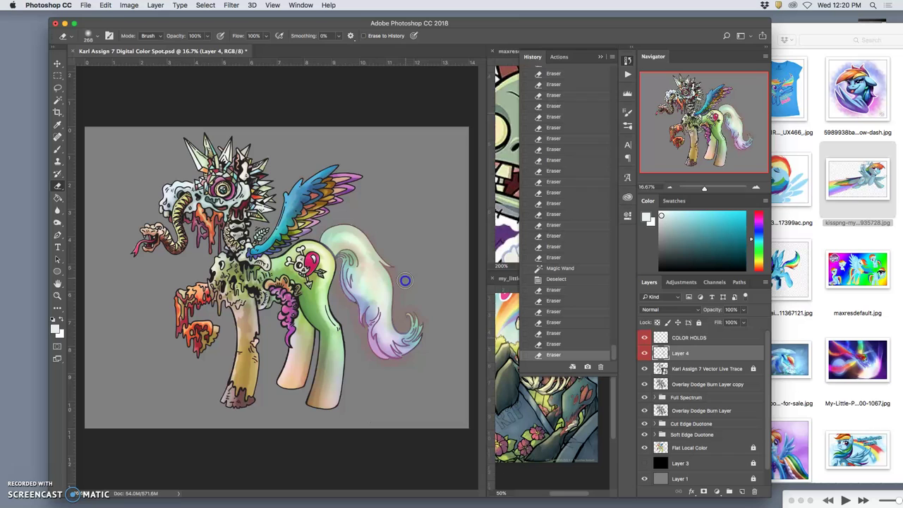
drag(404, 296, 402, 304)
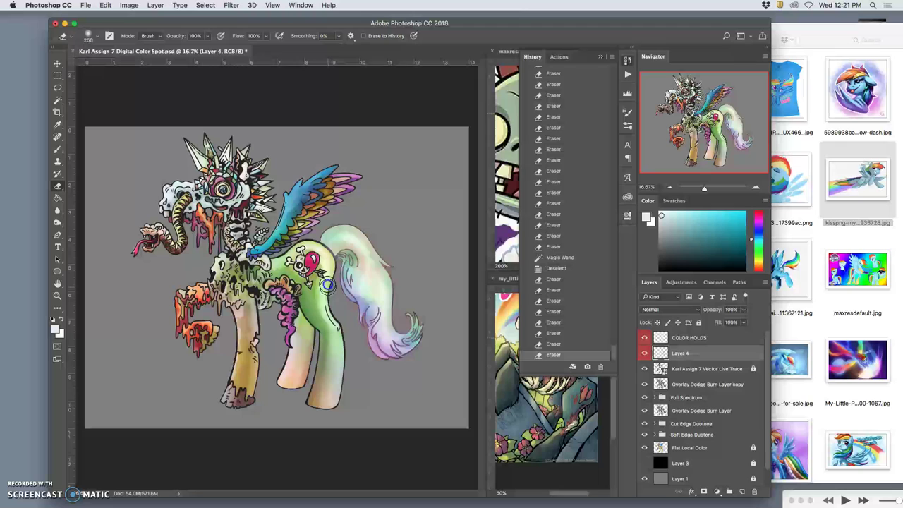
Rename Layer 4 to 'Rainbow Tail Color Hold' and select the COLOR HOLDS layer above it.
click(388, 254)
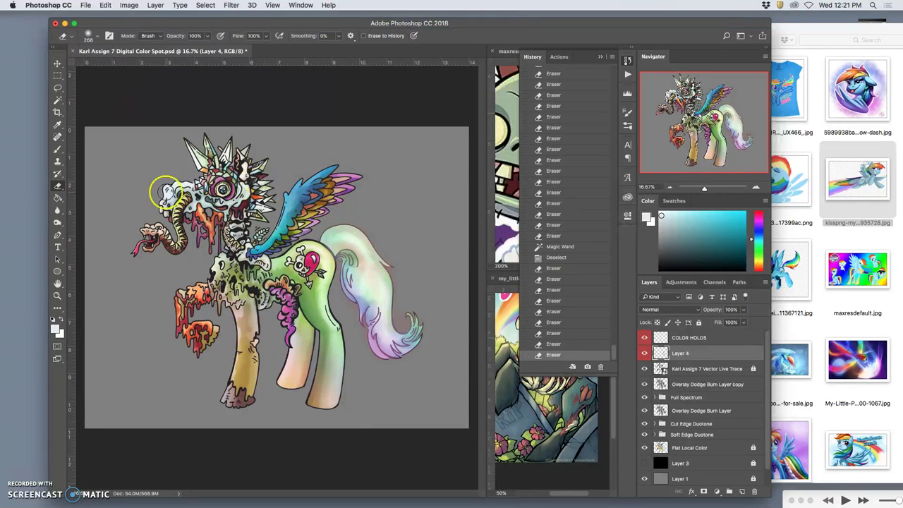
click(687, 339)
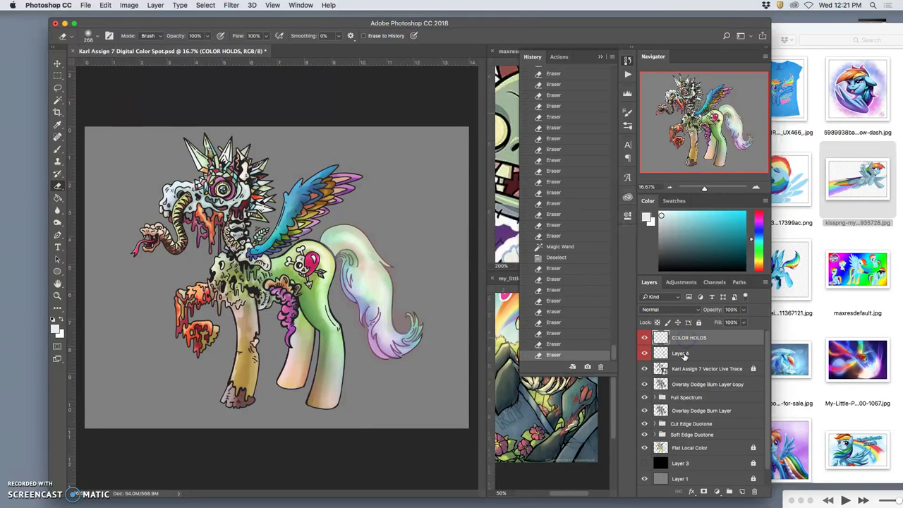
double_click(681, 354)
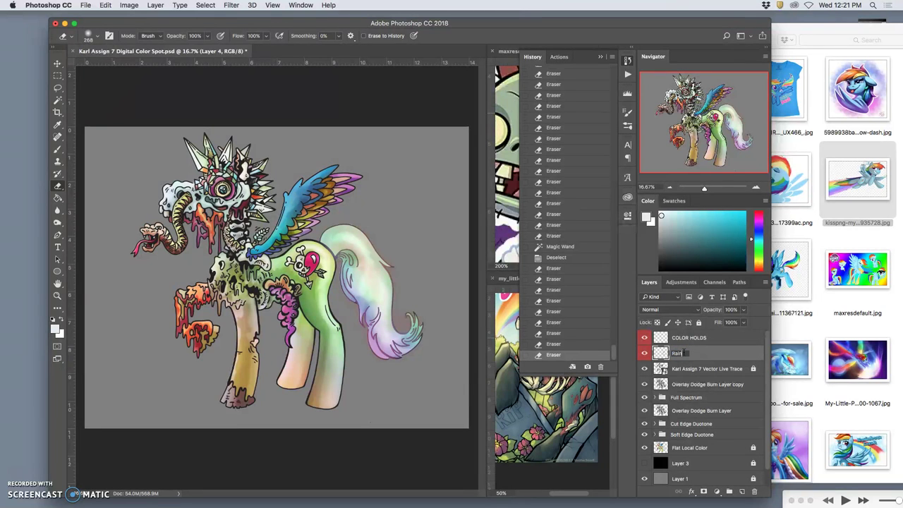
text(Rainbow Tail Color Hold)
click(737, 353)
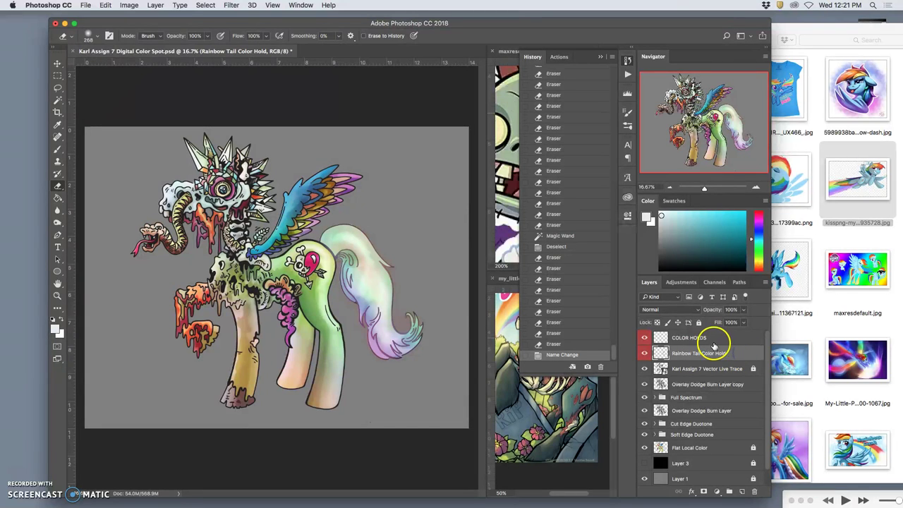
click(716, 340)
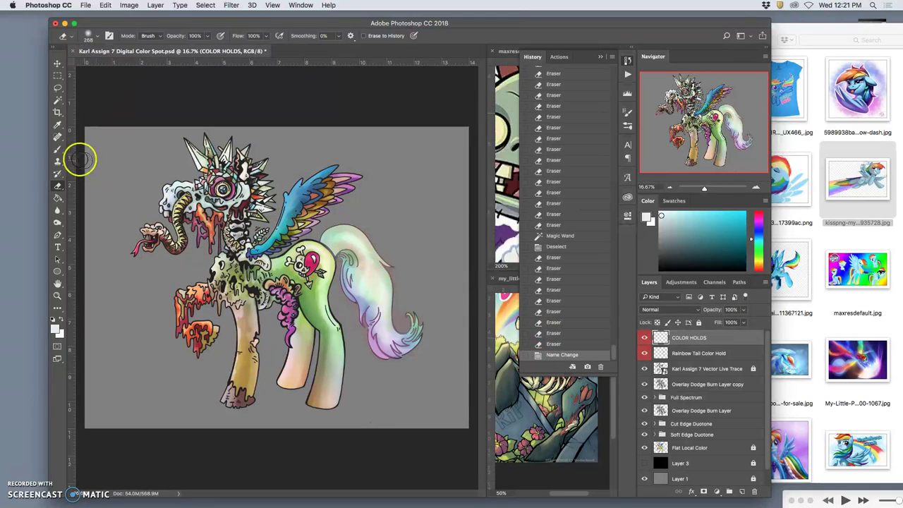
Set up the Brush tool with a white foreground and a Hard Round tip.
click(58, 151)
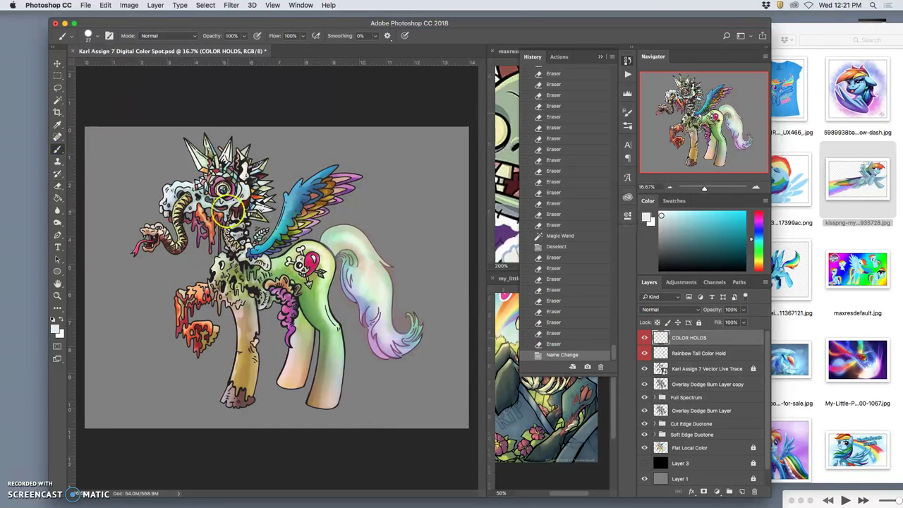
click(61, 320)
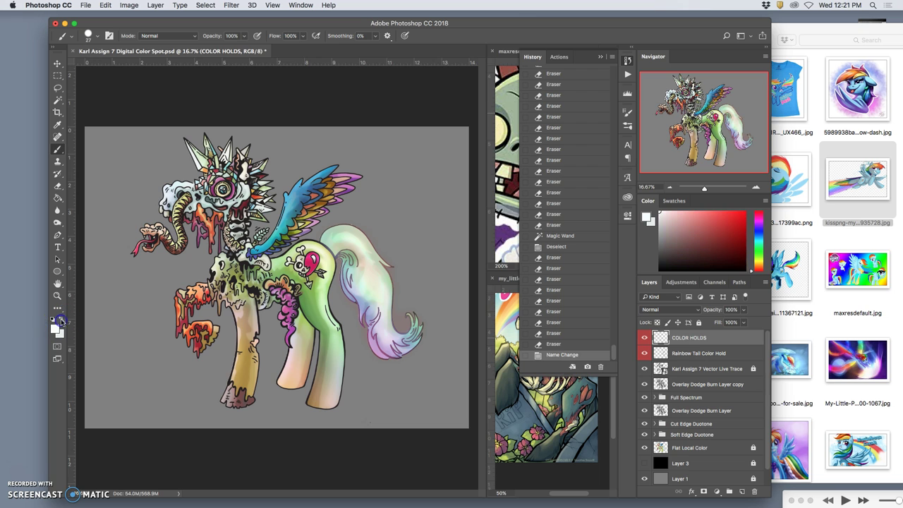
click(88, 35)
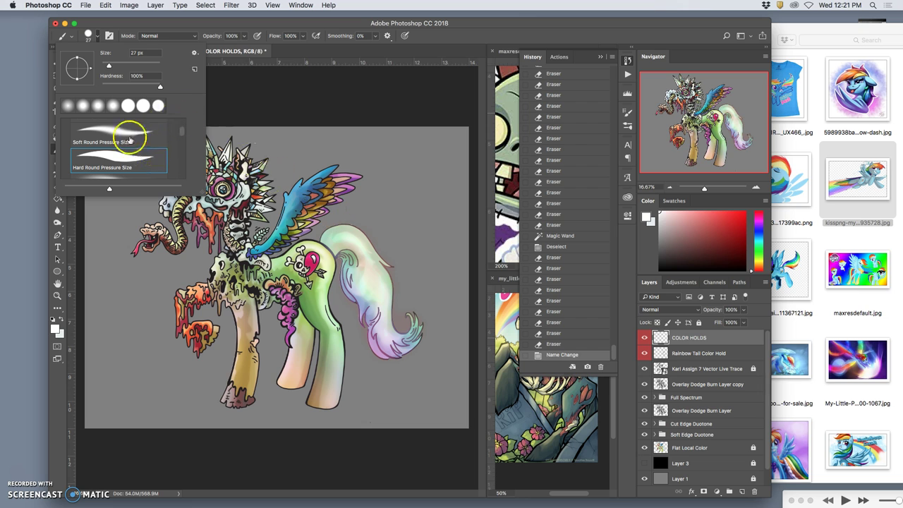
click(138, 161)
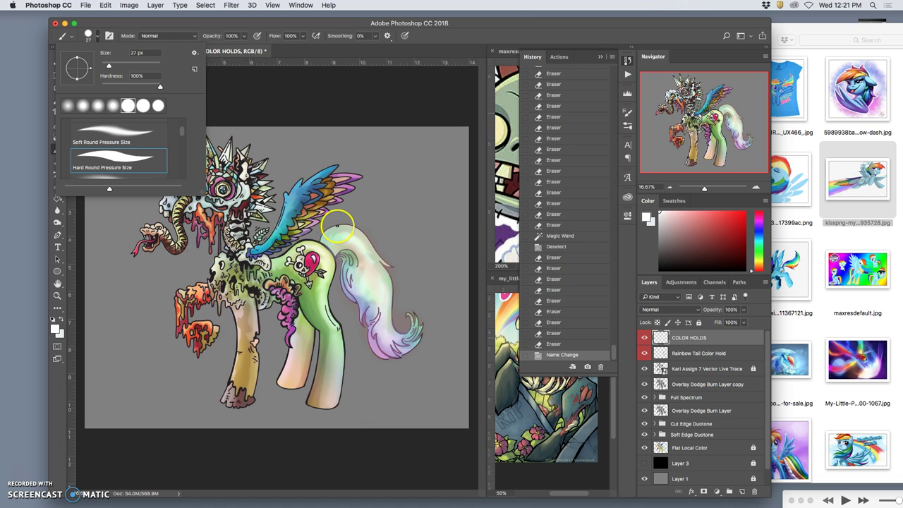
click(341, 225)
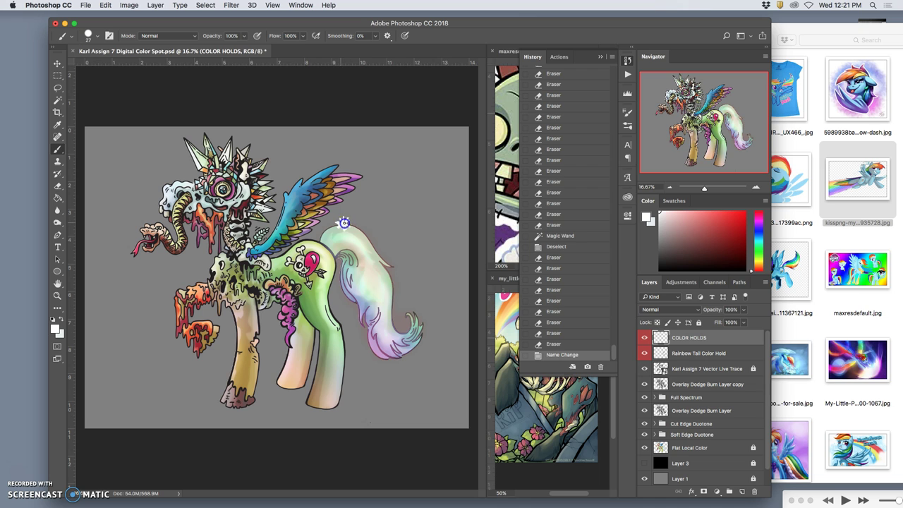
Dab white sparkles on the back, flank, head spikes, wing base, eye and snake head.
click(343, 224)
click(337, 275)
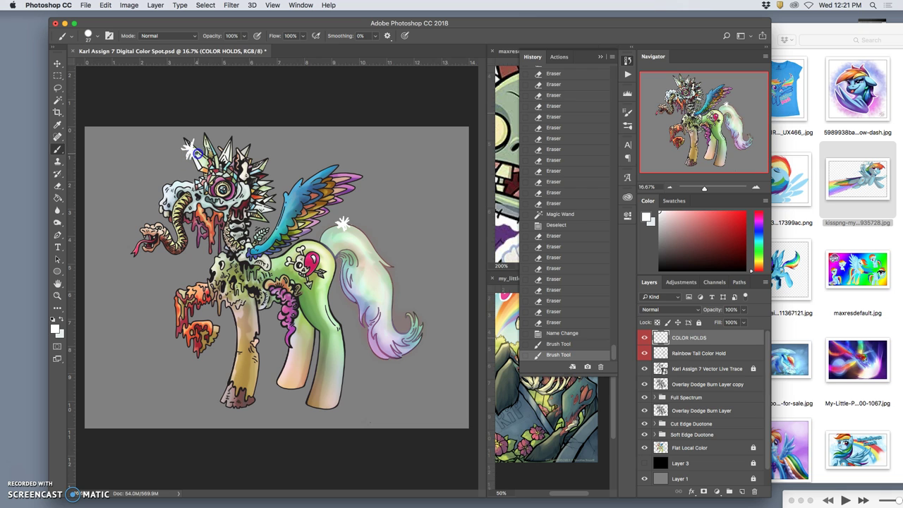
click(199, 151)
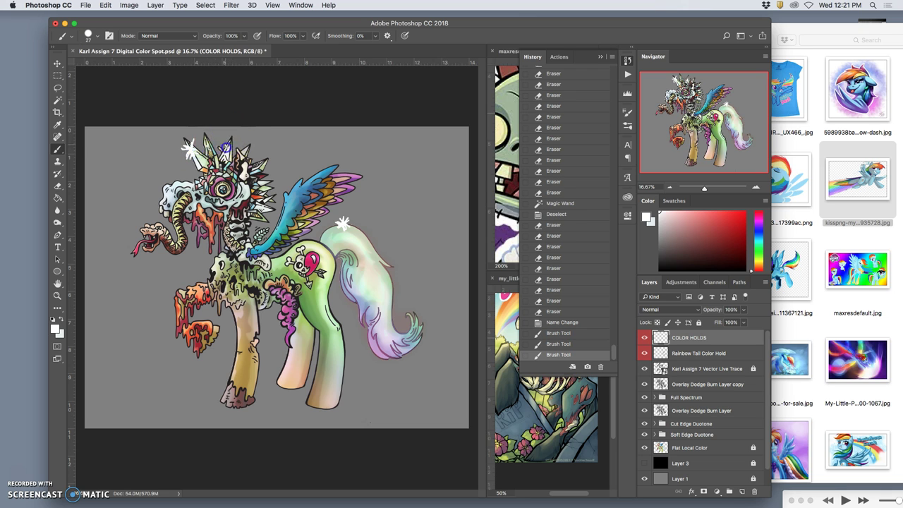
click(224, 147)
click(225, 146)
click(256, 151)
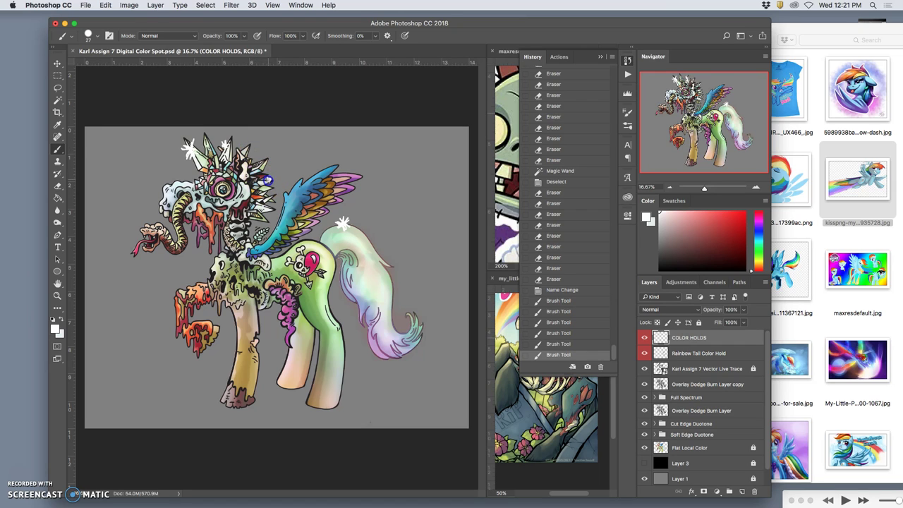
click(270, 206)
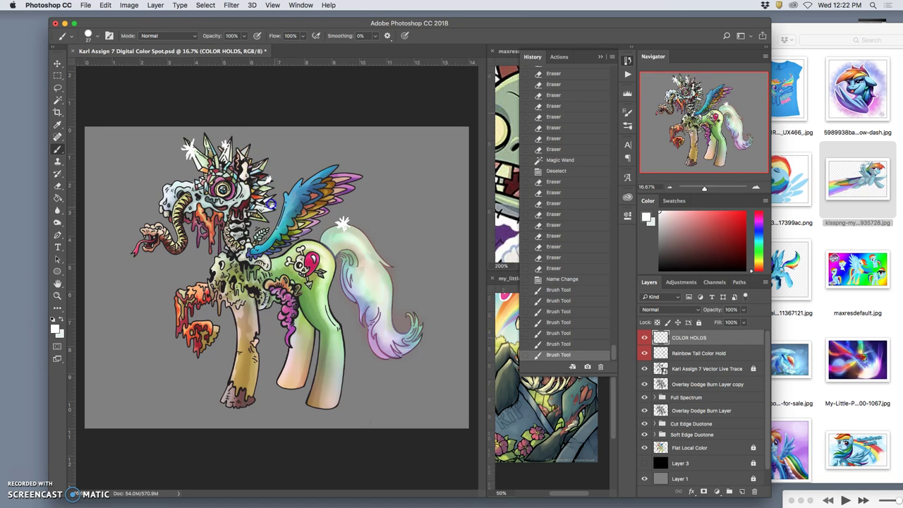
click(271, 205)
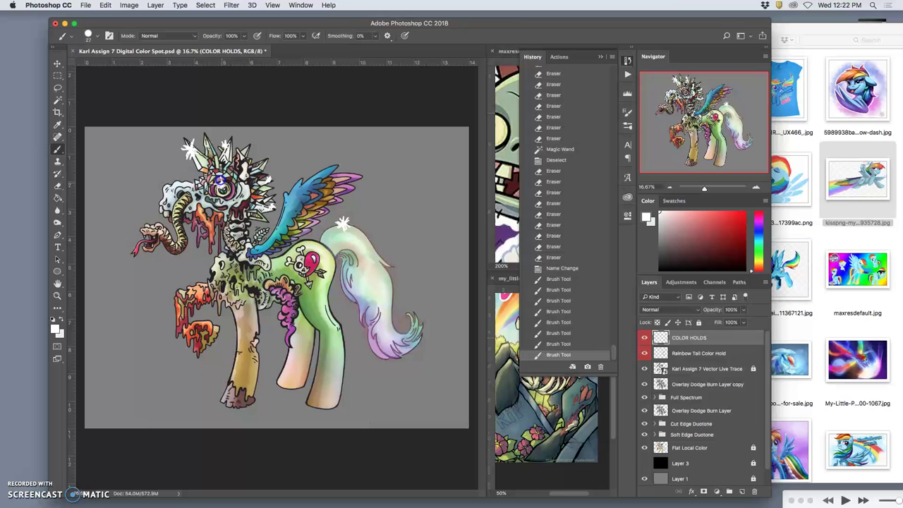
click(223, 187)
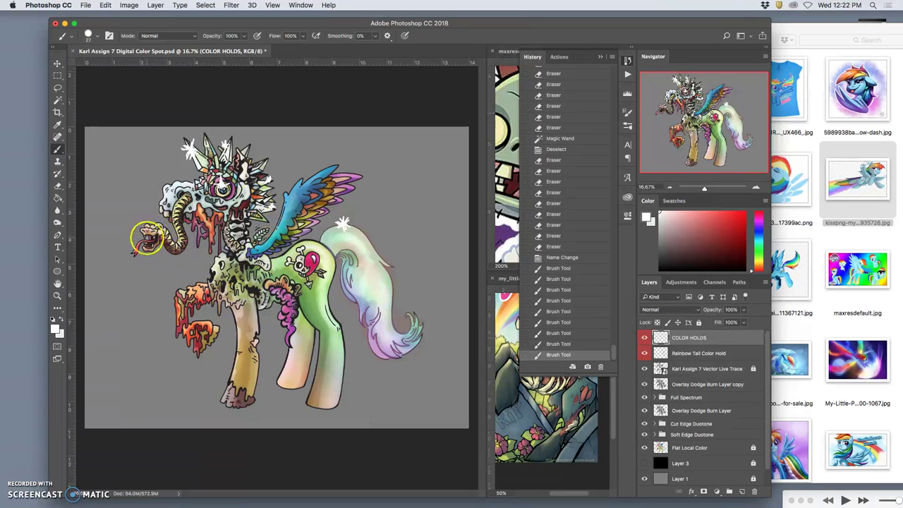
drag(153, 228, 159, 226)
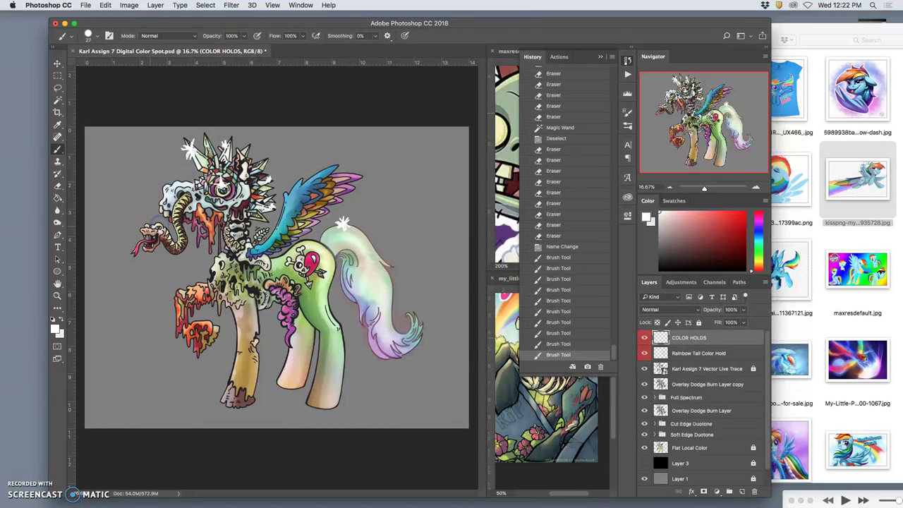
click(150, 227)
click(161, 233)
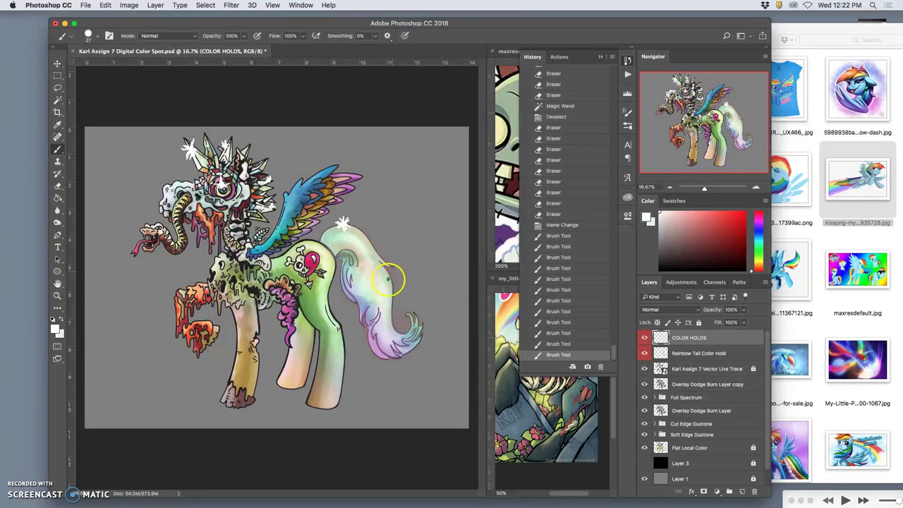
Dot white sparkles along the upper tail and down its length.
click(374, 253)
click(375, 254)
click(375, 254)
click(377, 256)
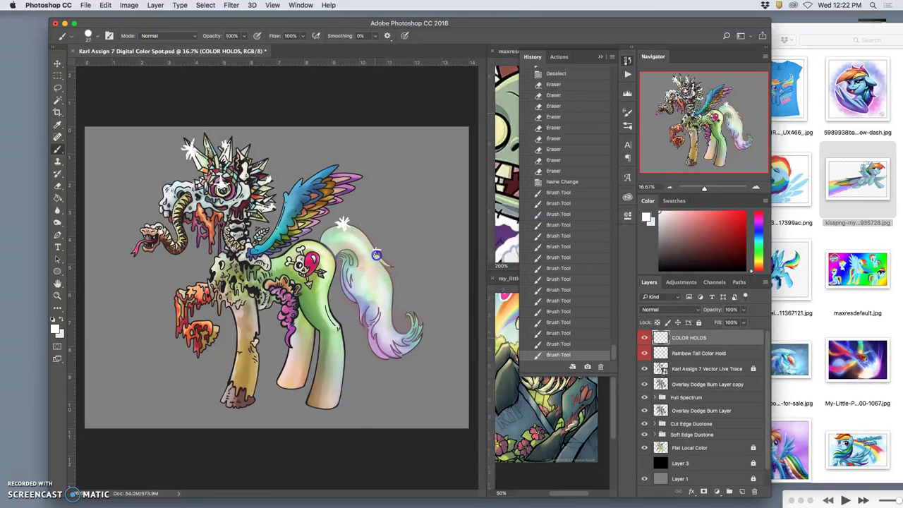
click(392, 282)
click(391, 285)
click(392, 291)
click(395, 303)
click(392, 302)
click(392, 305)
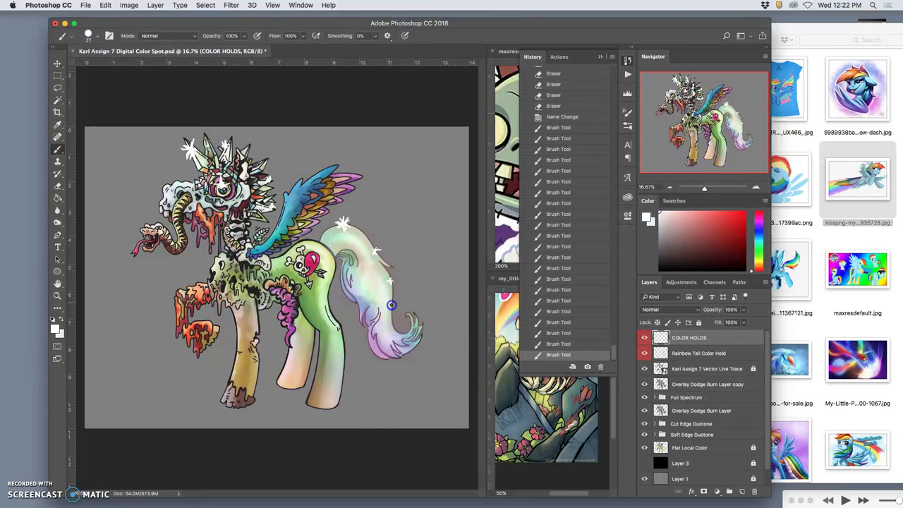
click(385, 307)
click(373, 292)
click(374, 294)
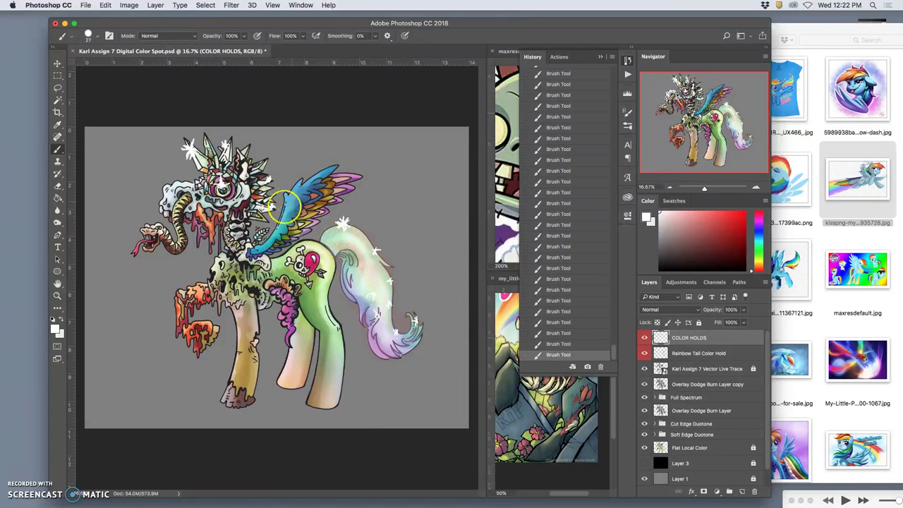
Add sparkles to the wing tip, upper-left head, blue wing, chest and beside the flank skull.
drag(339, 172, 353, 175)
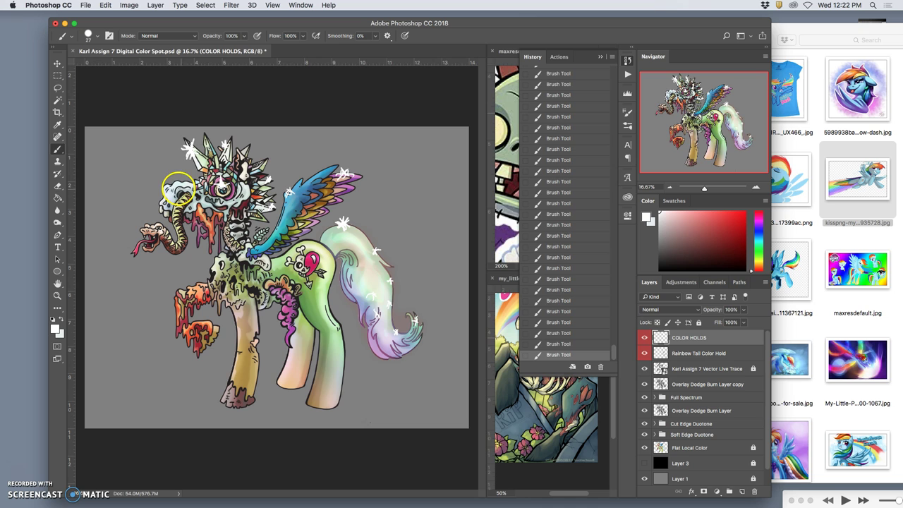
click(175, 182)
click(301, 219)
click(269, 257)
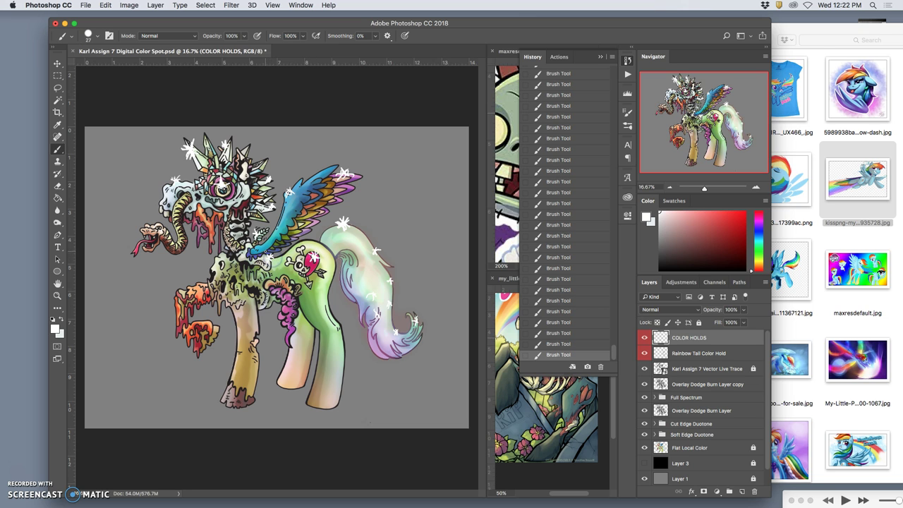
click(327, 281)
Zoom in and dab white sparkles on the pink mane, horns, back, hip and front hoof.
key(super+equal)
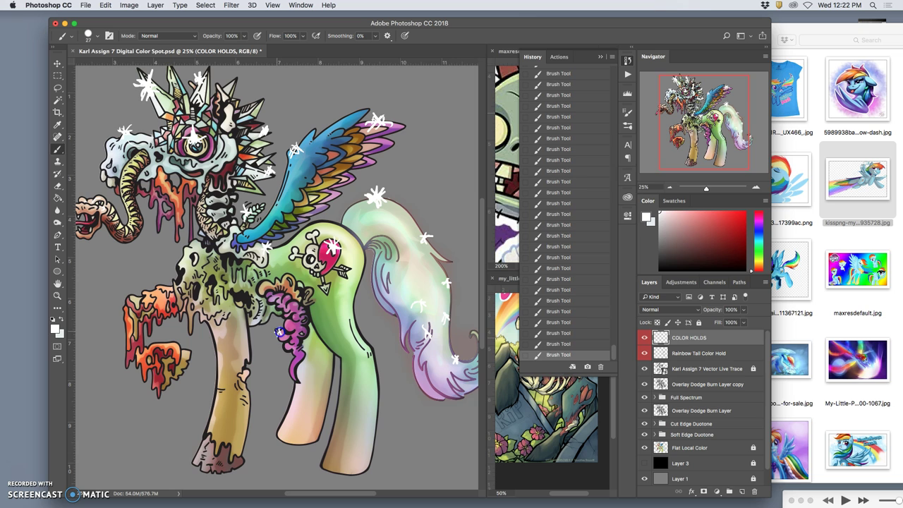
click(288, 300)
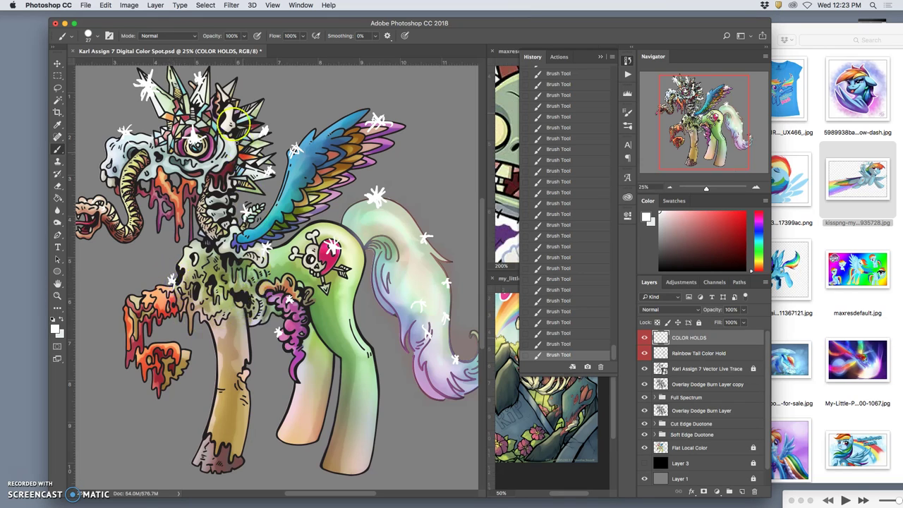
click(234, 78)
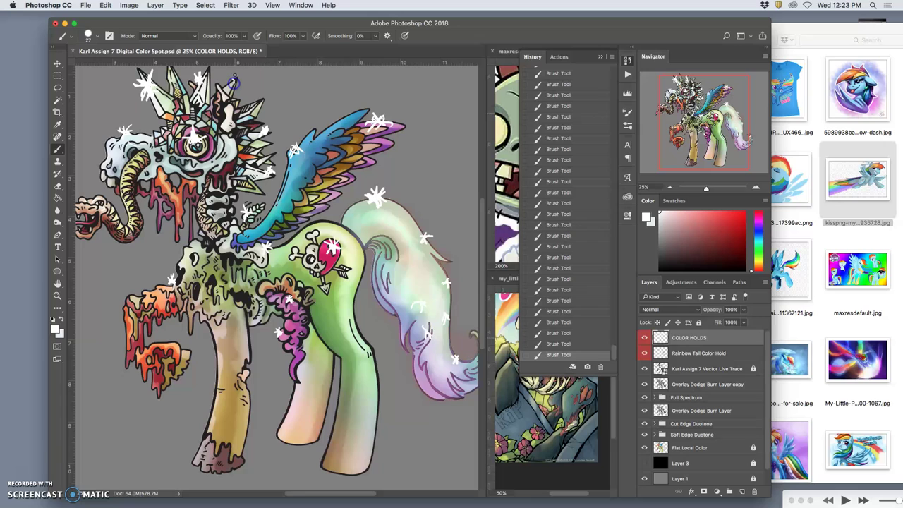
click(359, 227)
click(288, 278)
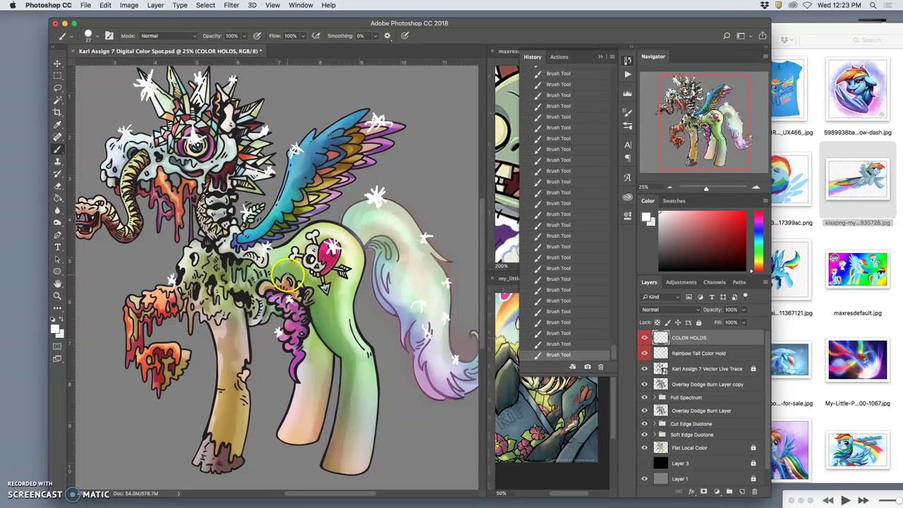
click(201, 441)
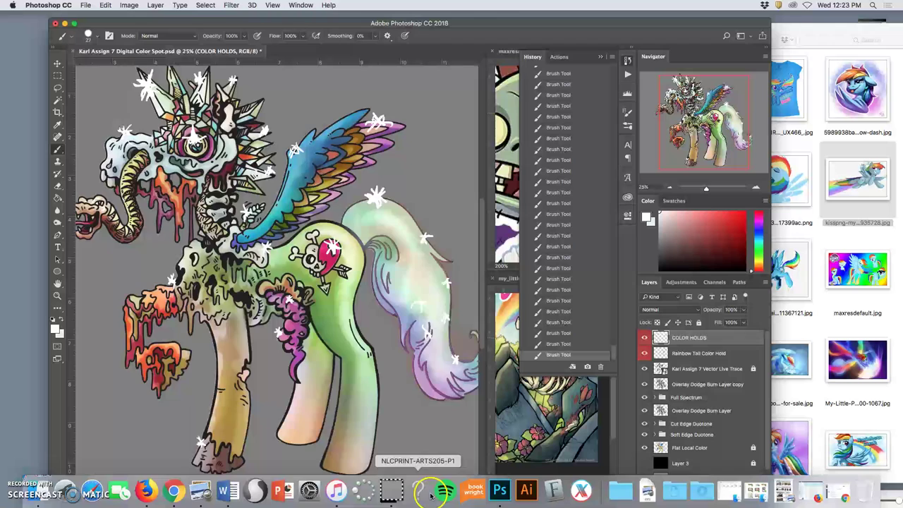
key(super+minus)
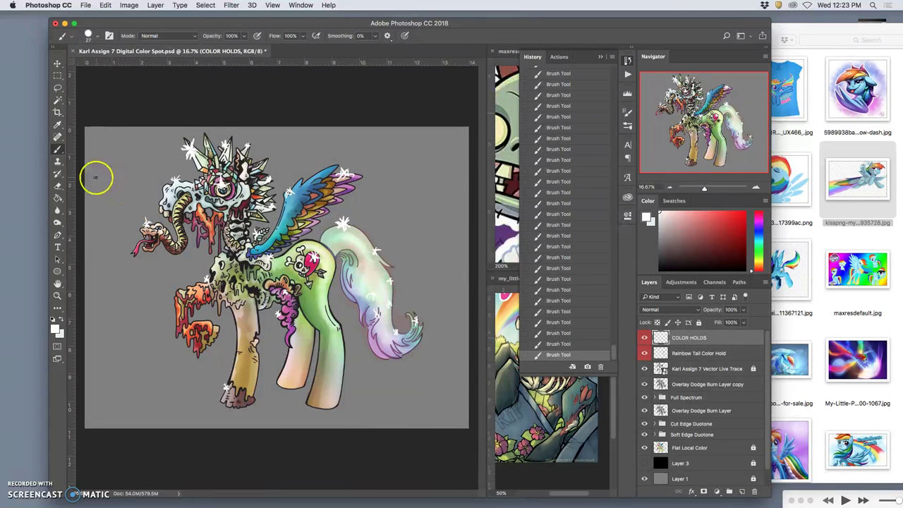
Erase stray sparkle marks around the top head spikes with the Eraser.
click(57, 186)
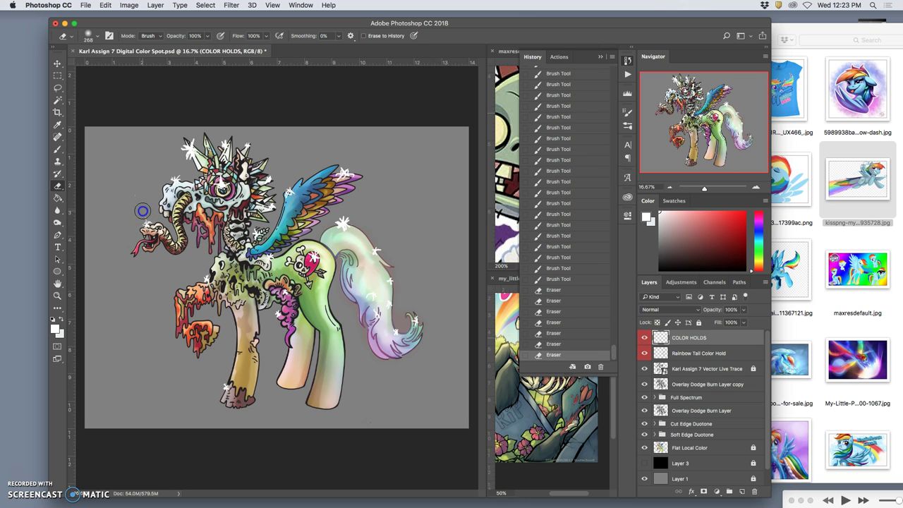
drag(209, 146, 185, 140)
click(188, 141)
click(210, 136)
click(222, 137)
click(215, 135)
click(227, 137)
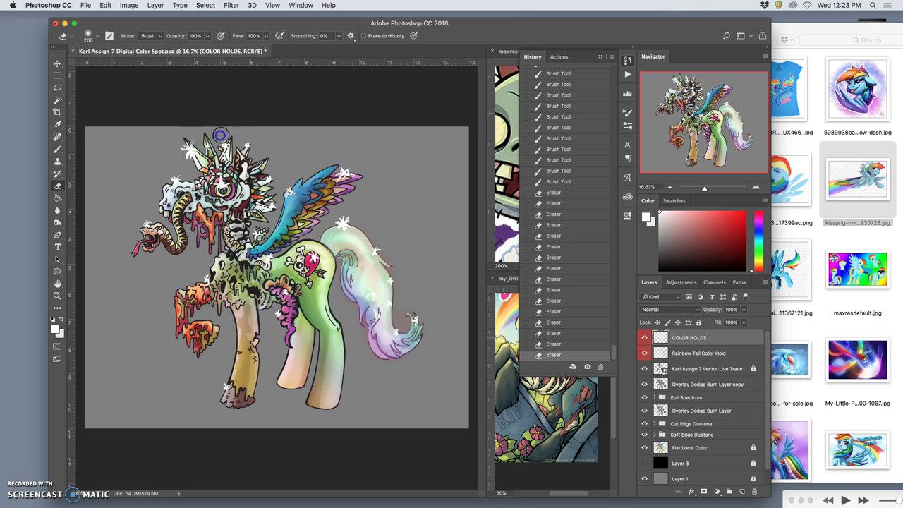
click(225, 136)
Erase stray sparkle bits at the wing tips, on the tail and near the head.
drag(408, 174, 360, 162)
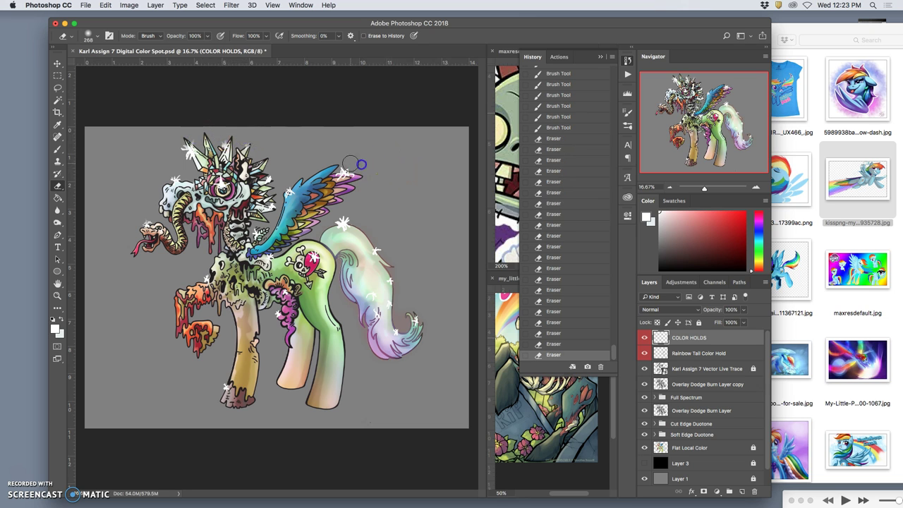
click(353, 170)
click(352, 207)
click(349, 208)
click(346, 210)
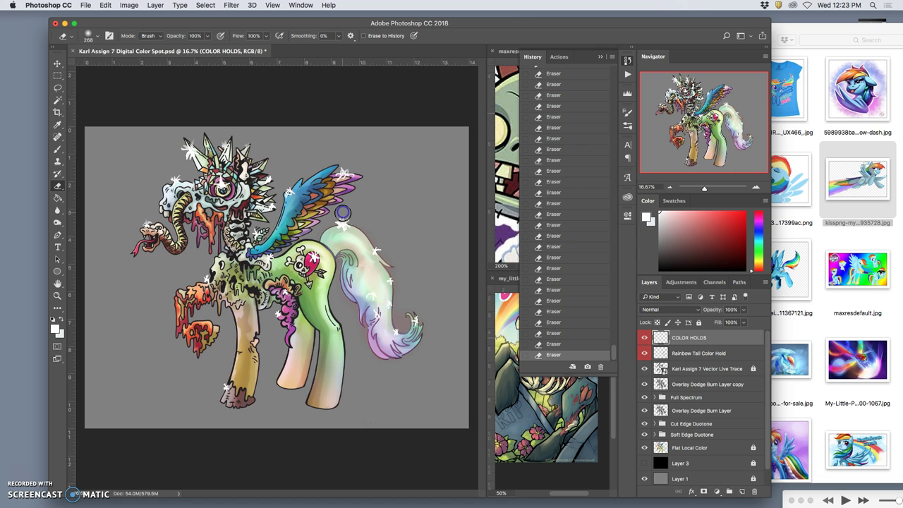
click(399, 279)
click(259, 191)
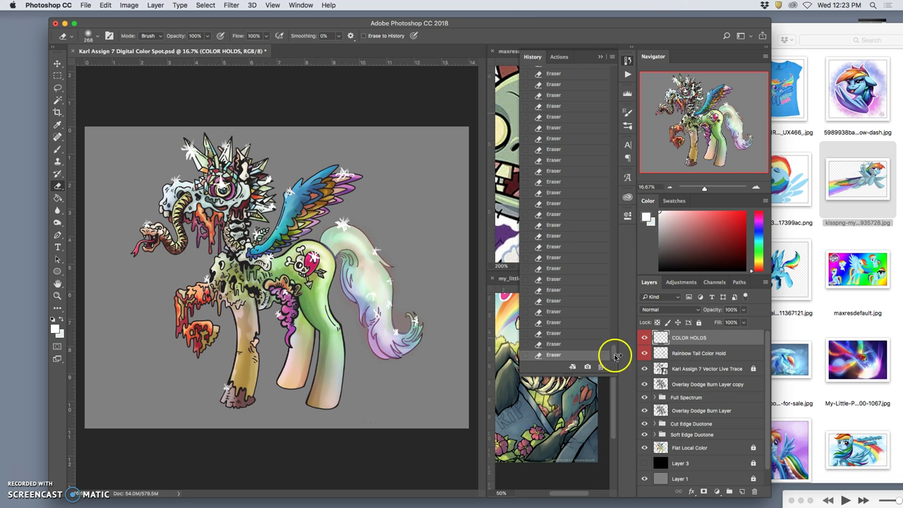
click(714, 338)
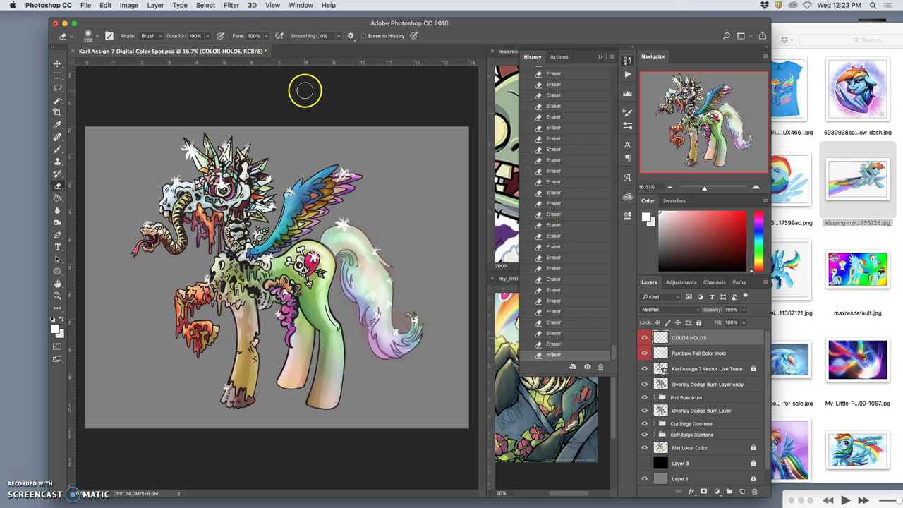
Duplicate COLOR HOLDS, hide the original, and undo the accidentally reapplied blur.
key(super+j)
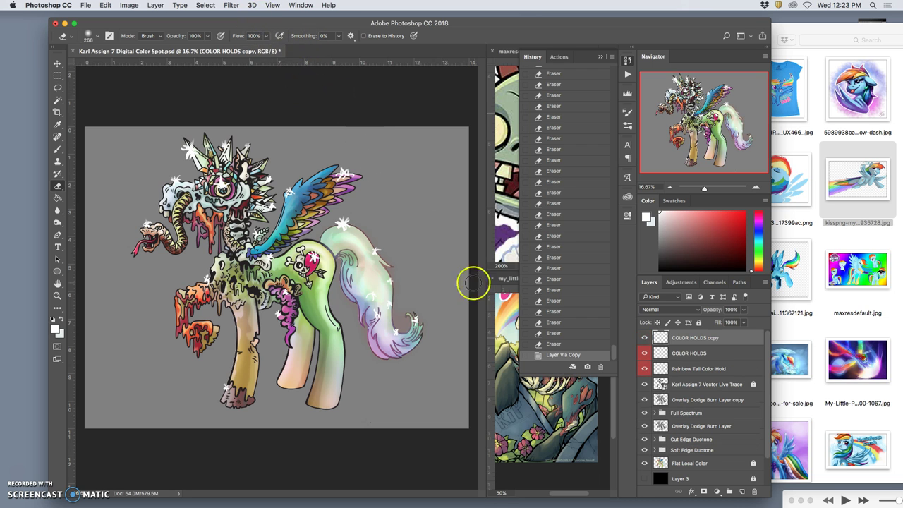
click(645, 354)
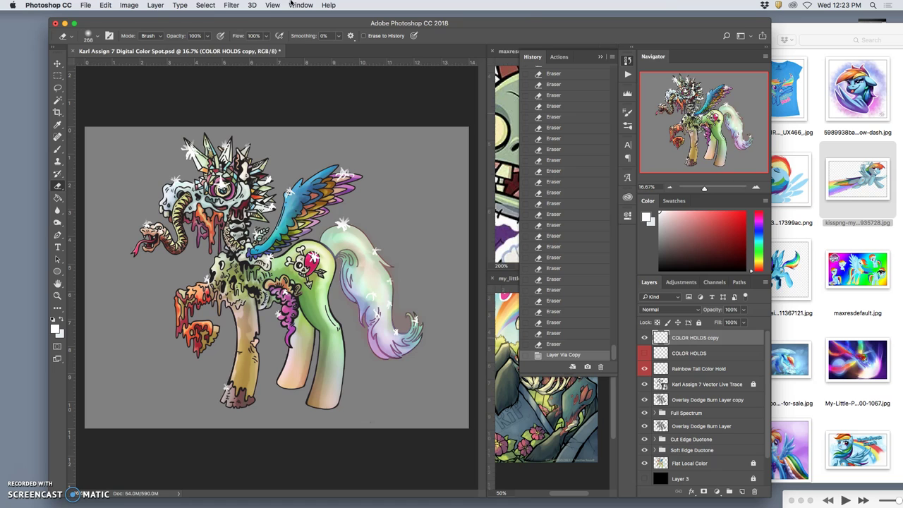
click(229, 7)
click(229, 7)
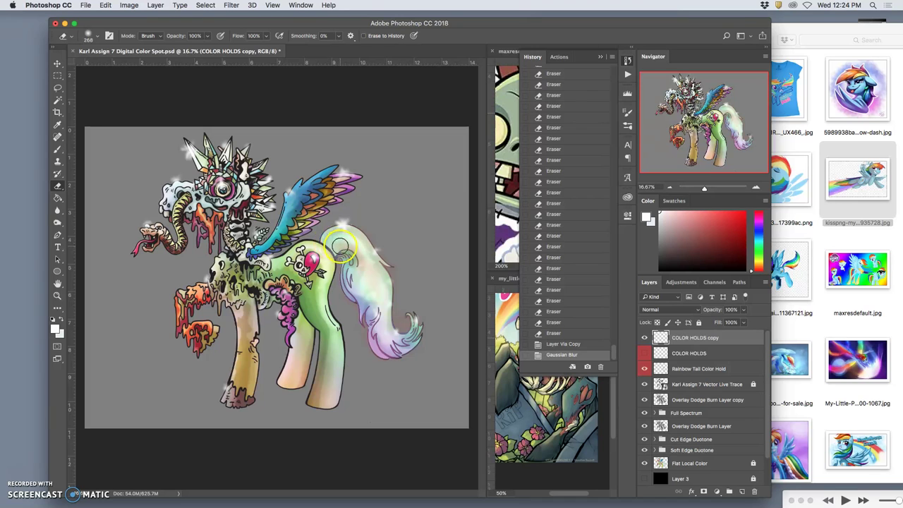
key(super+equal)
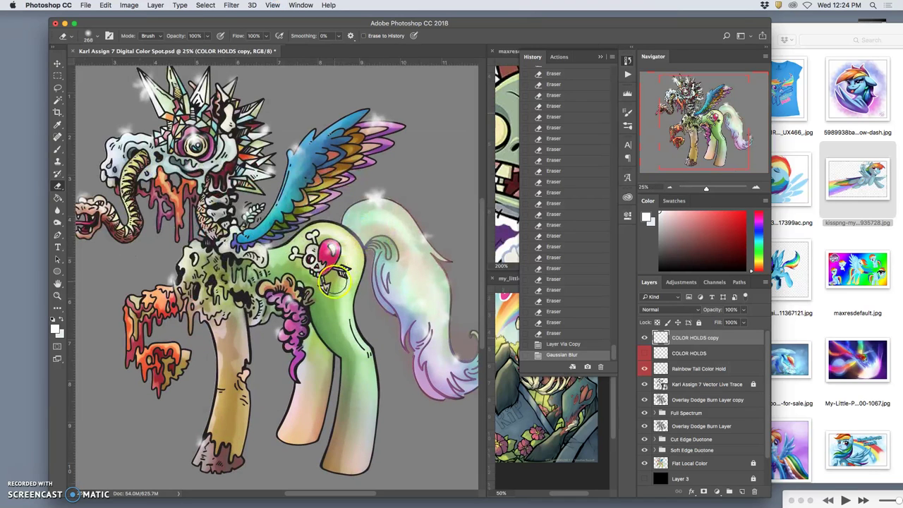
scroll(338, 270, left, 1)
scroll(331, 278, left, 1)
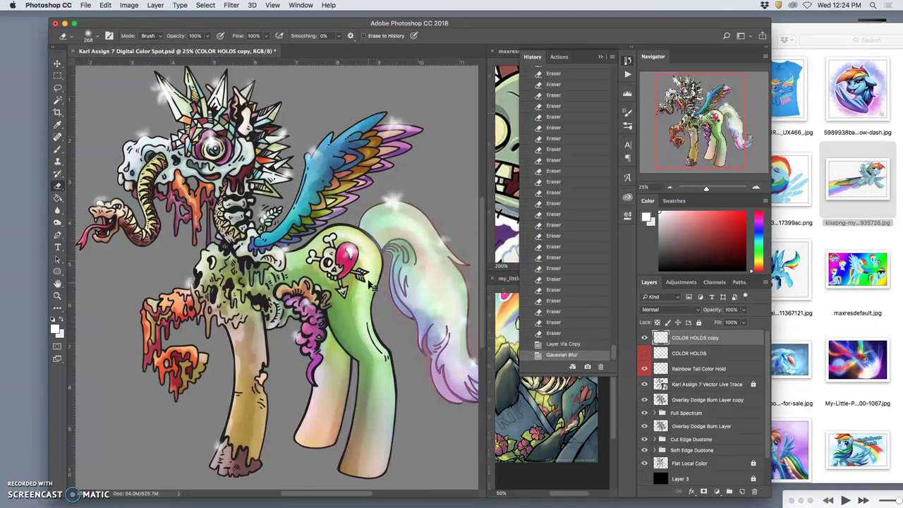
key(super+z)
Apply a Gaussian Blur with an 8.0-pixel radius to the COLOR HOLDS copy.
click(231, 5)
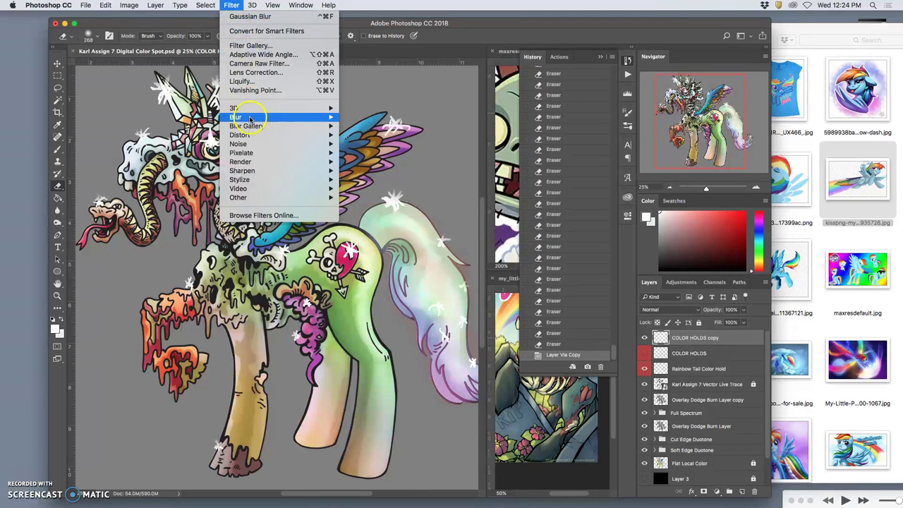
mouse_move(296, 117)
click(345, 153)
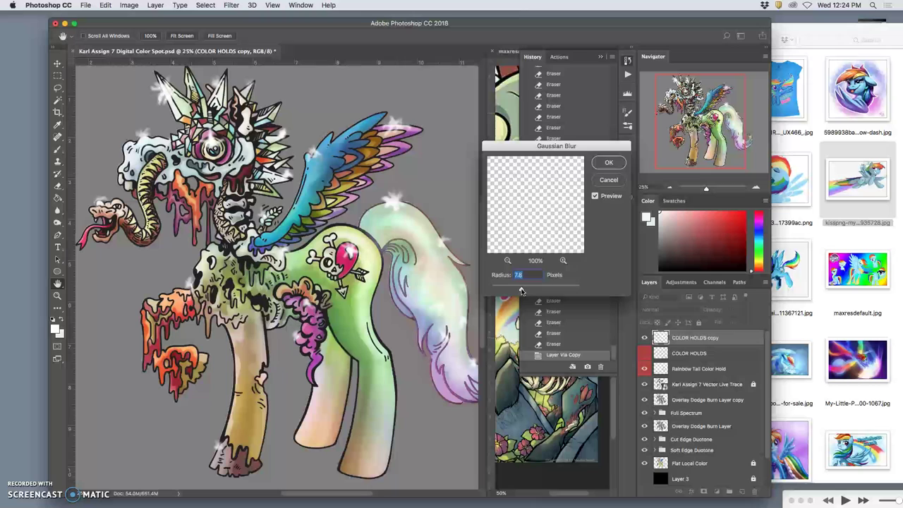
click(528, 287)
drag(528, 287, 522, 290)
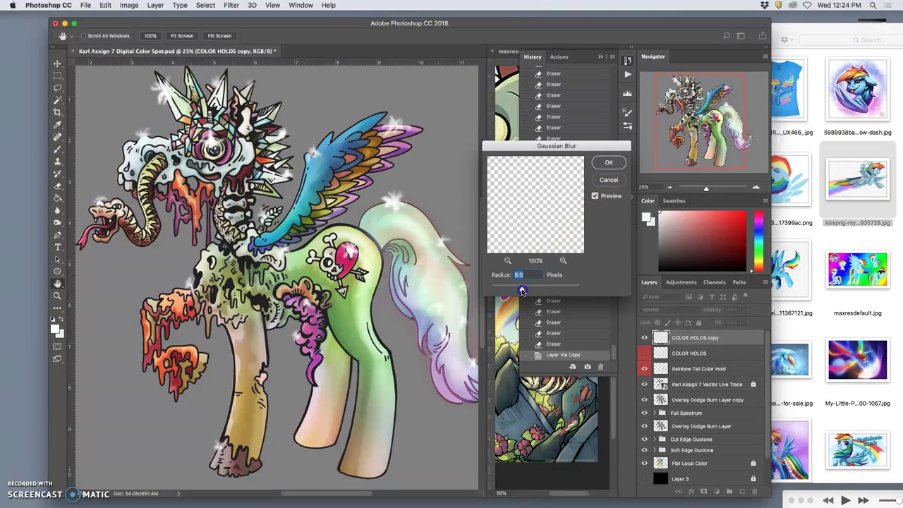
click(602, 164)
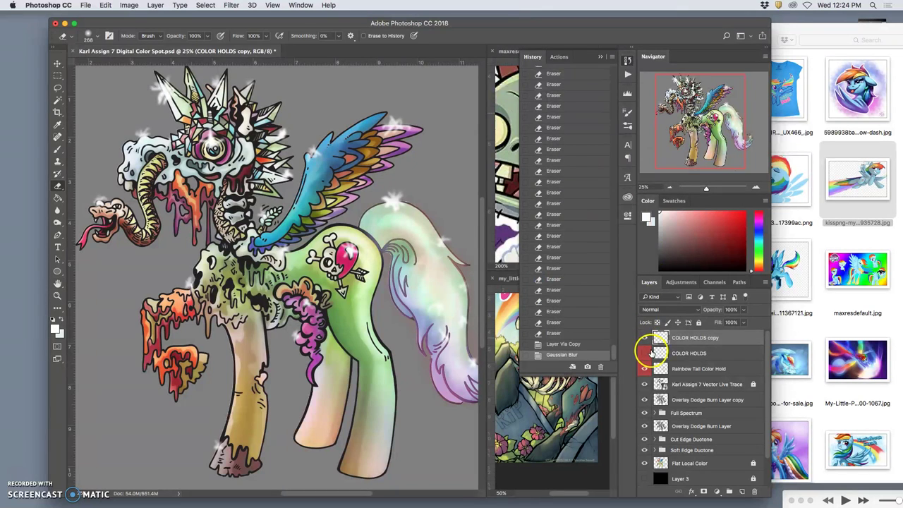
Show COLOR HOLDS again at 53% opacity and turn on the black Layer 3 background.
click(644, 354)
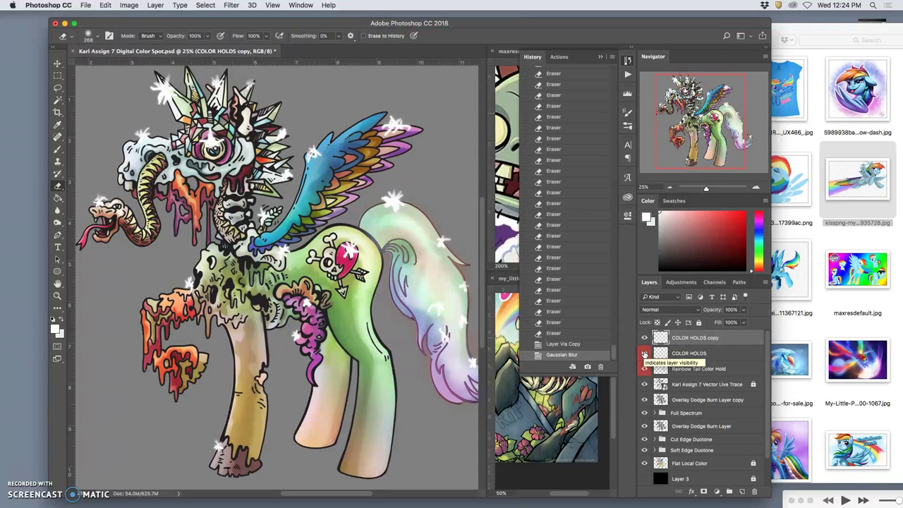
click(645, 353)
click(645, 354)
key(super+minus)
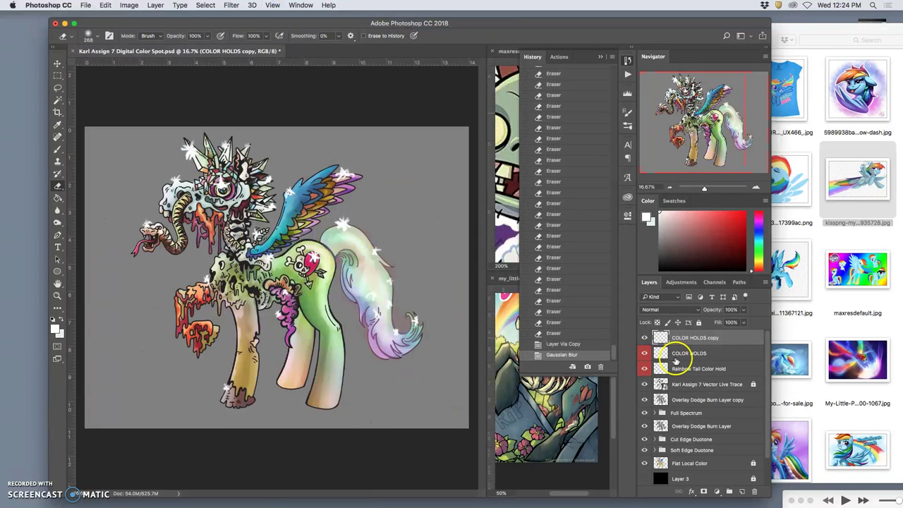
click(678, 354)
click(742, 309)
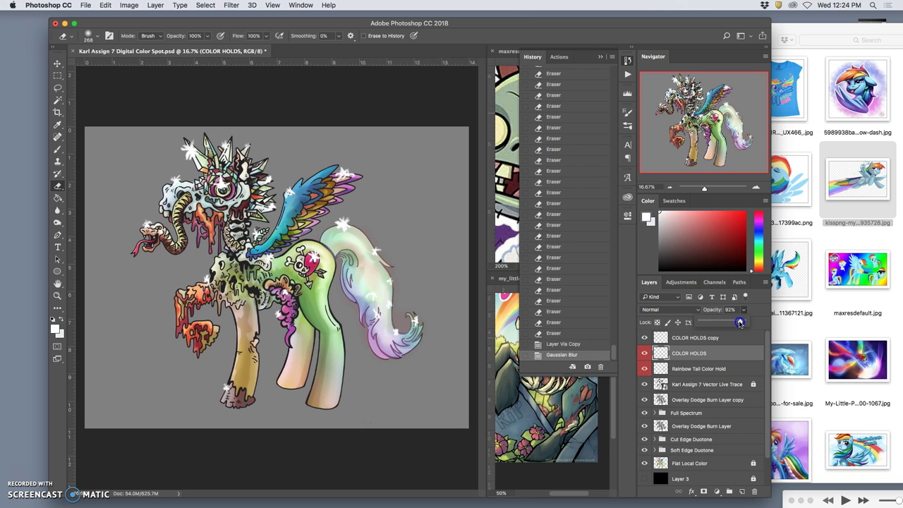
drag(740, 323, 731, 322)
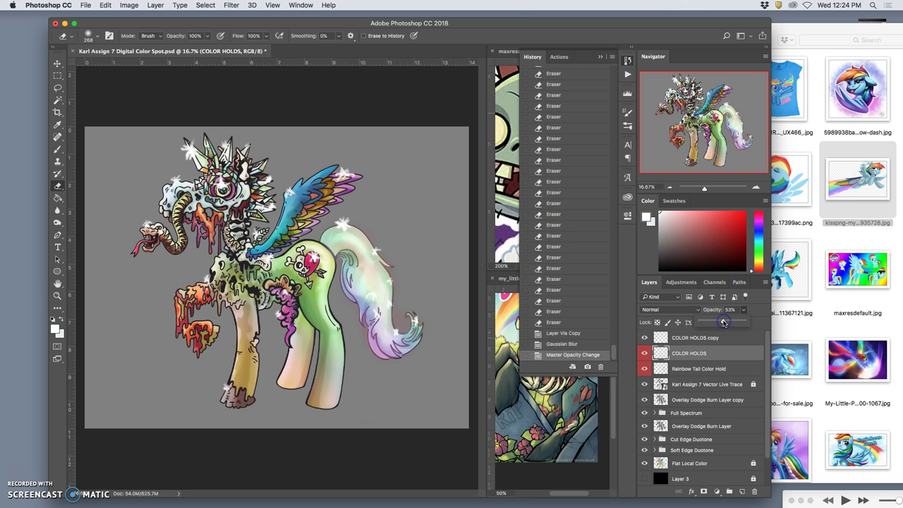
click(645, 479)
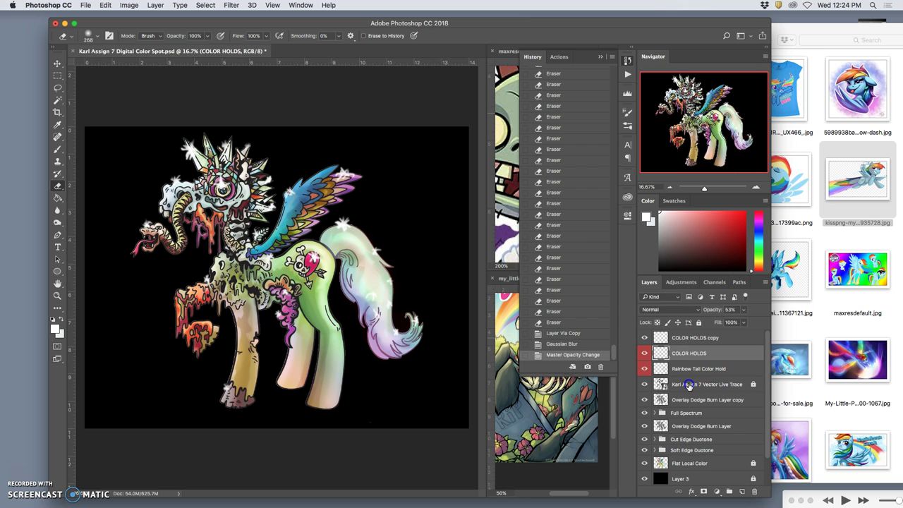
click(689, 385)
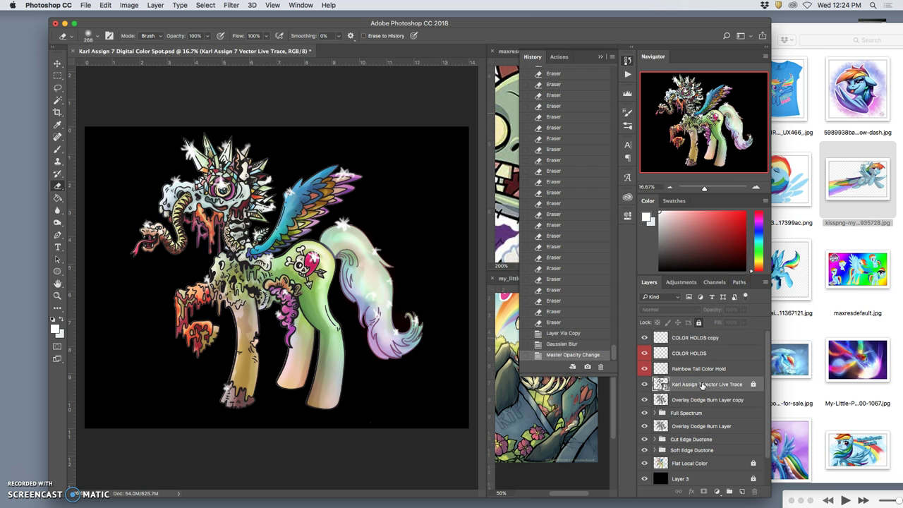
Duplicate the line-art layer and add a Gradient Overlay layer style to the copy.
key(super+j)
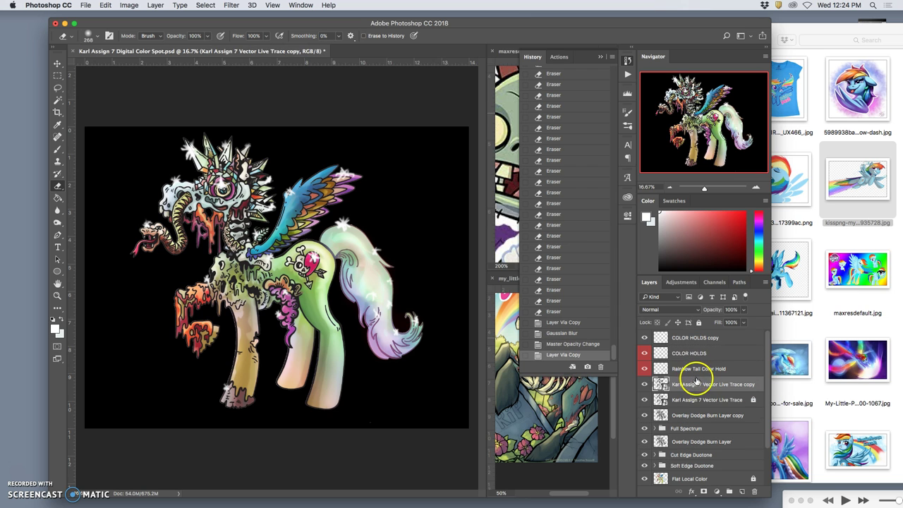
double_click(760, 383)
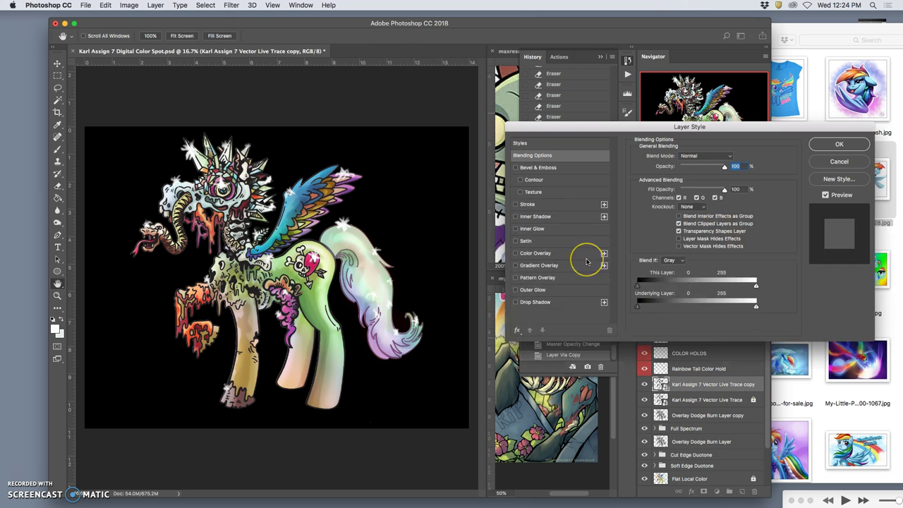
click(516, 265)
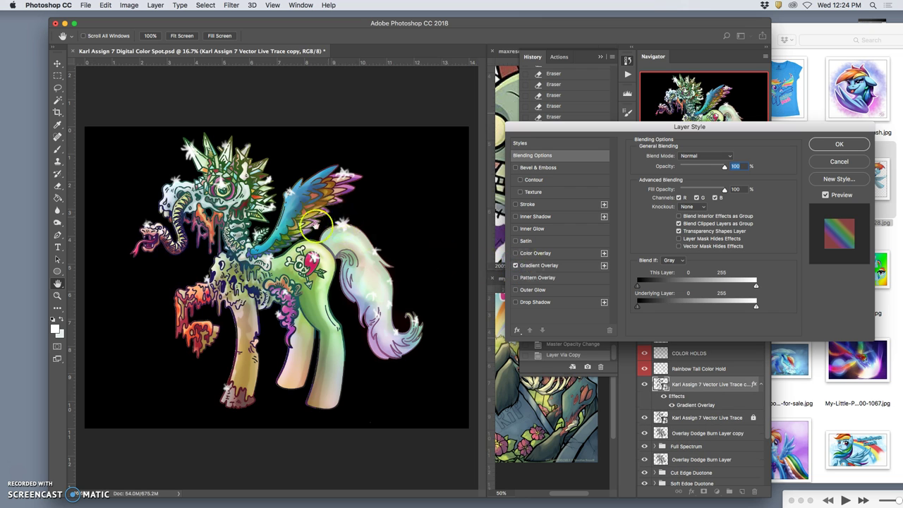
click(557, 266)
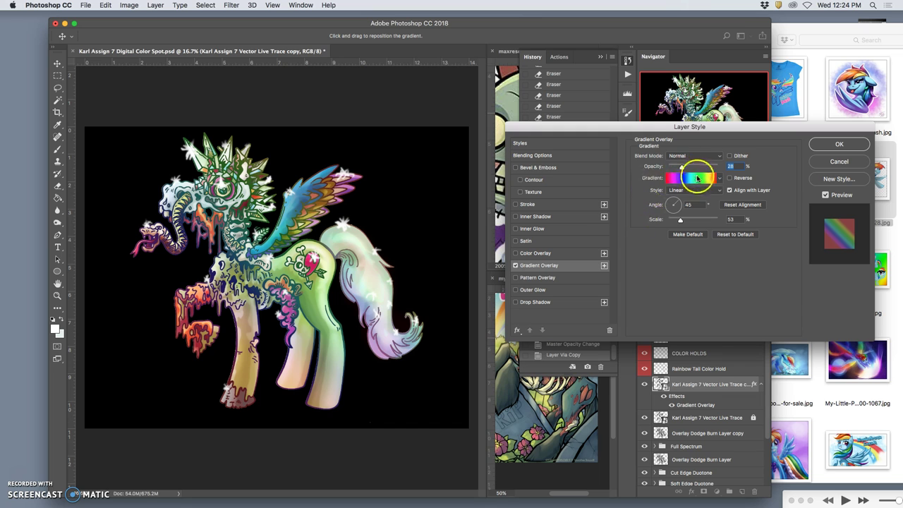
Choose the Yellow, Violet, Orange, Blue gradient, reversed, for the 28% overlay.
click(730, 178)
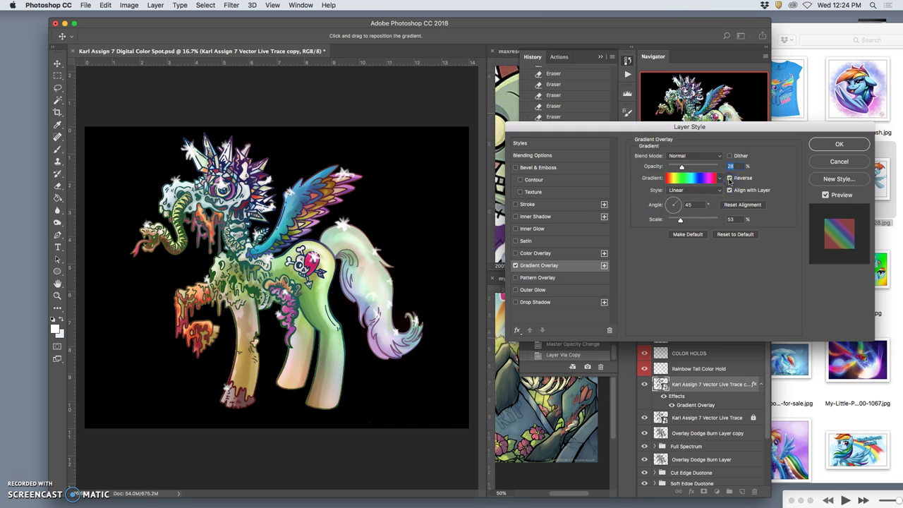
click(730, 179)
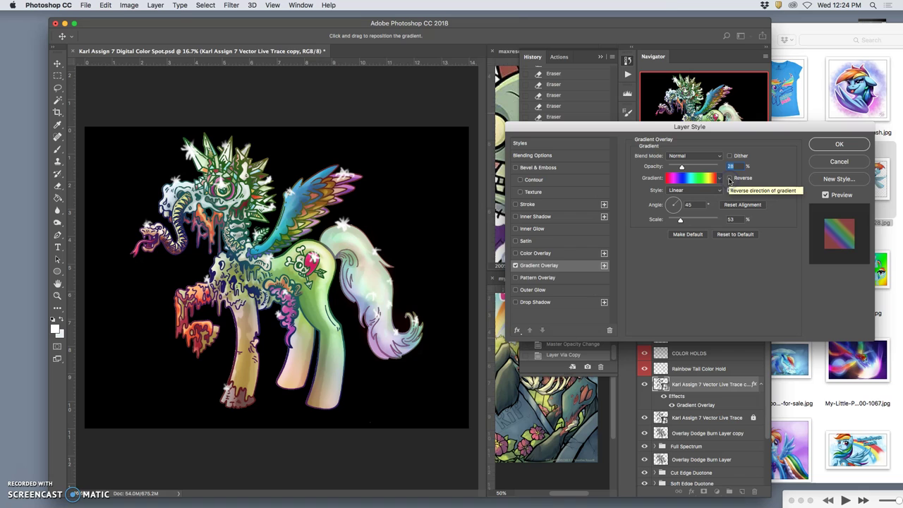
click(699, 185)
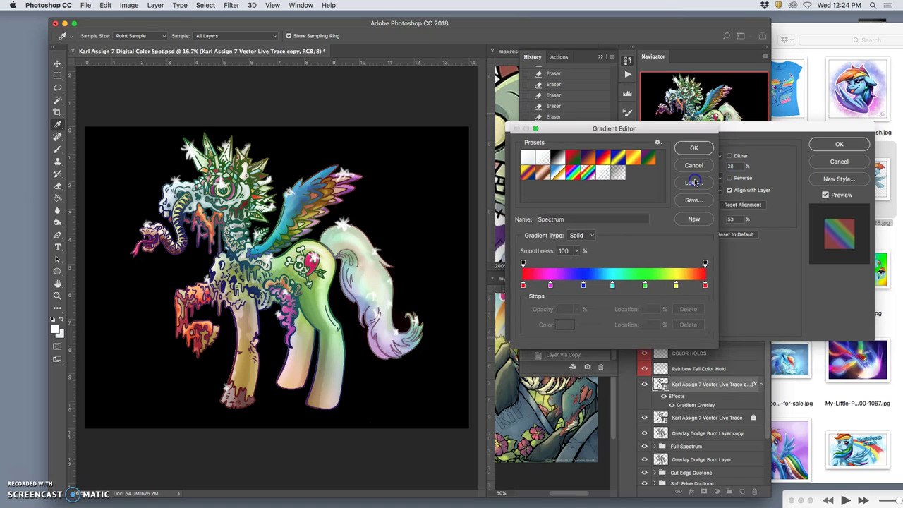
click(590, 160)
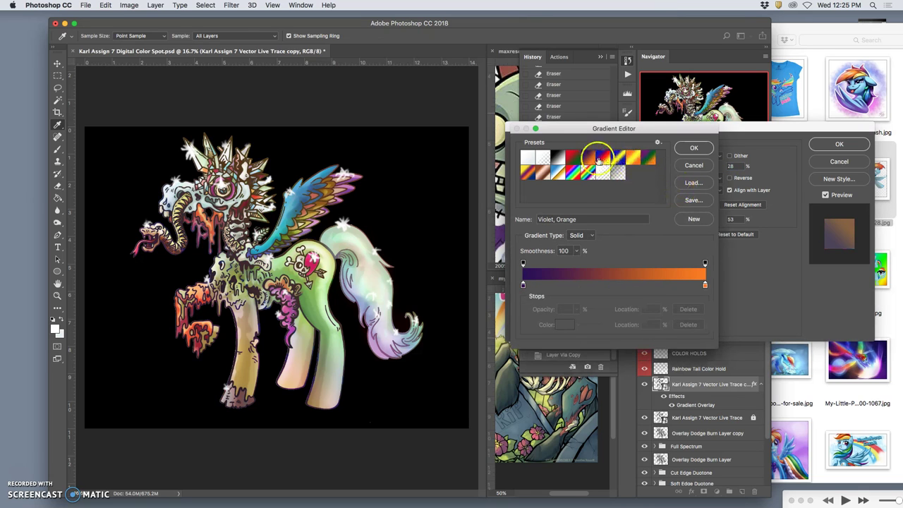
click(528, 174)
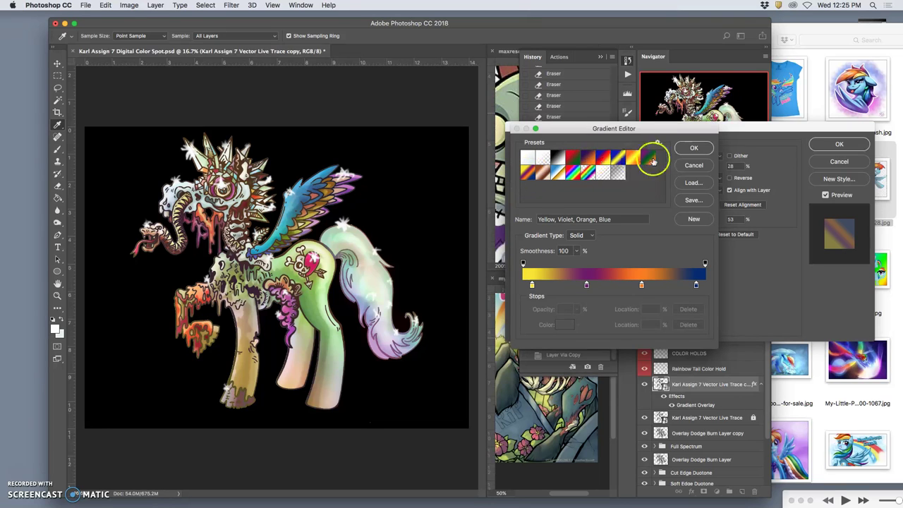
click(696, 149)
click(730, 178)
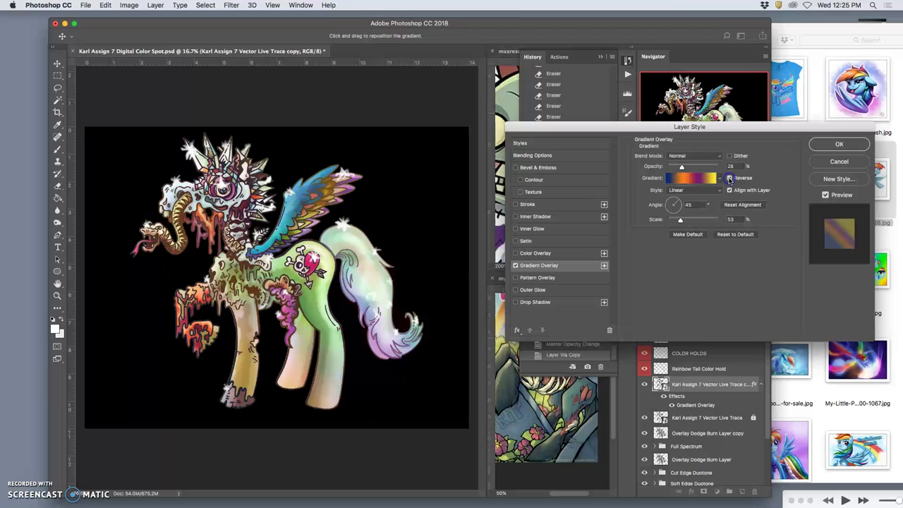
click(704, 178)
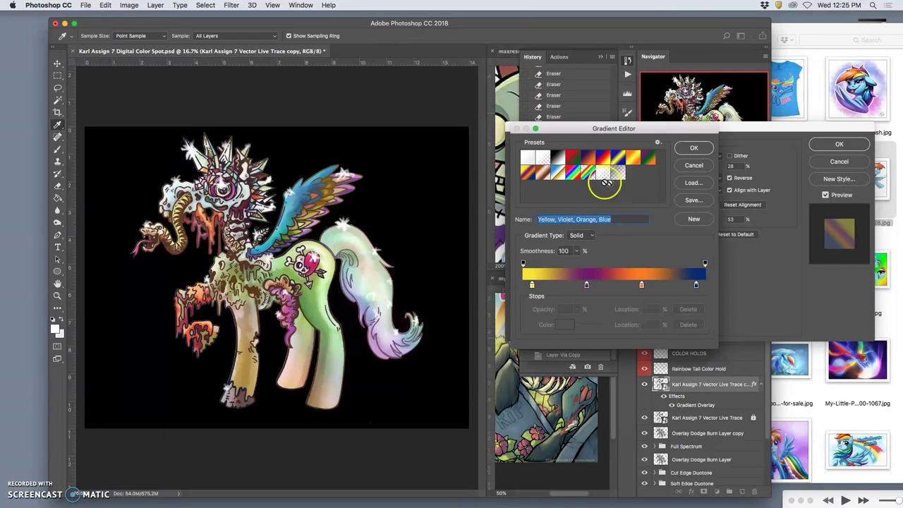